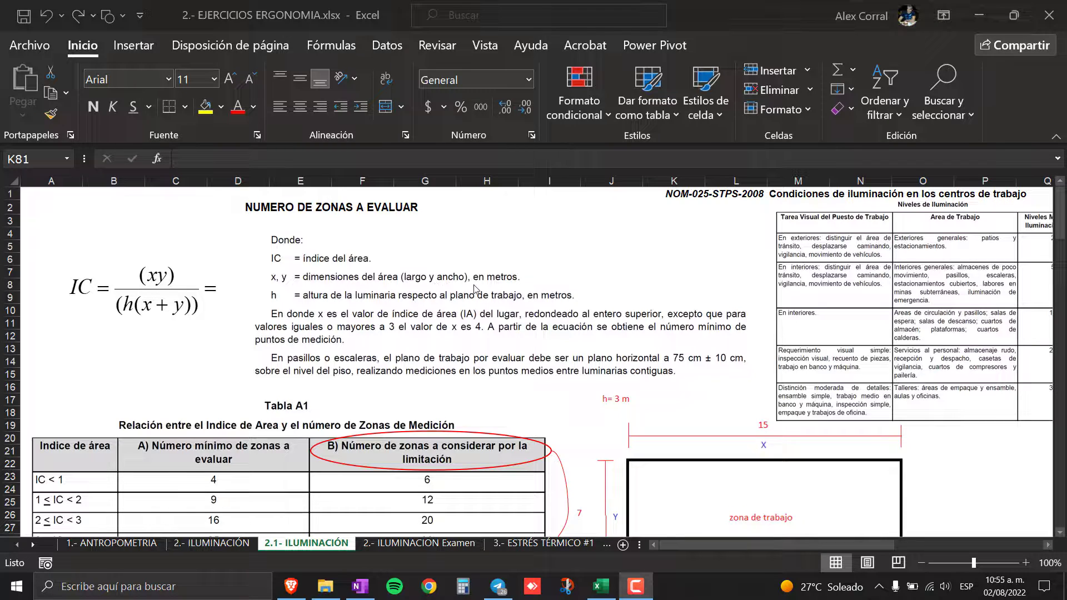
- Focus the workbook and navigate the sheet to the X=, Y= and H= entry cells
{"action": "left_click", "coordinate": [717, 552]}
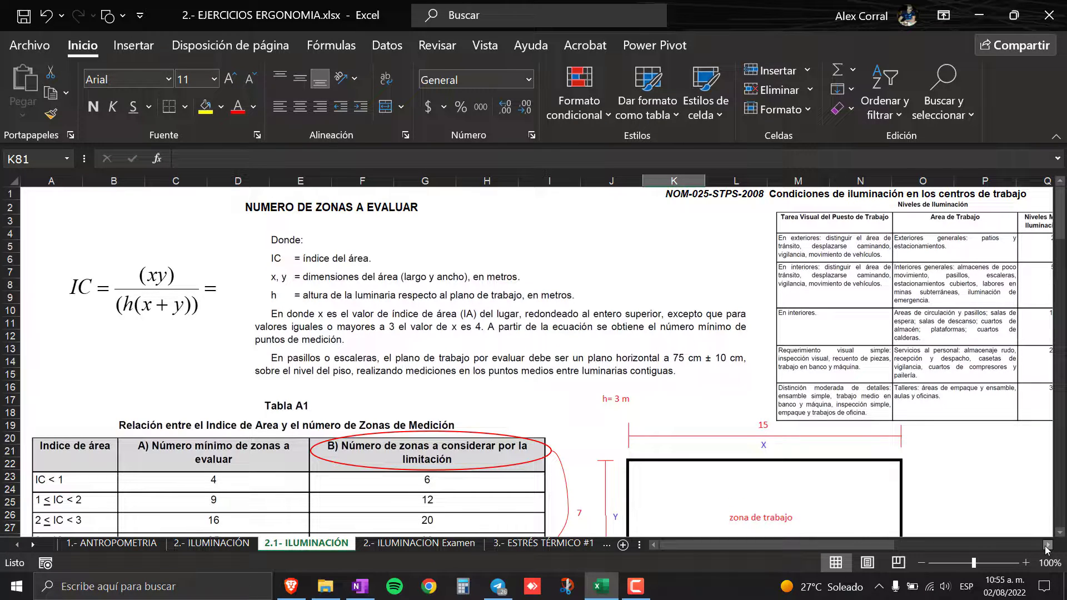
{"action": "left_click", "coordinate": [1047, 545]}
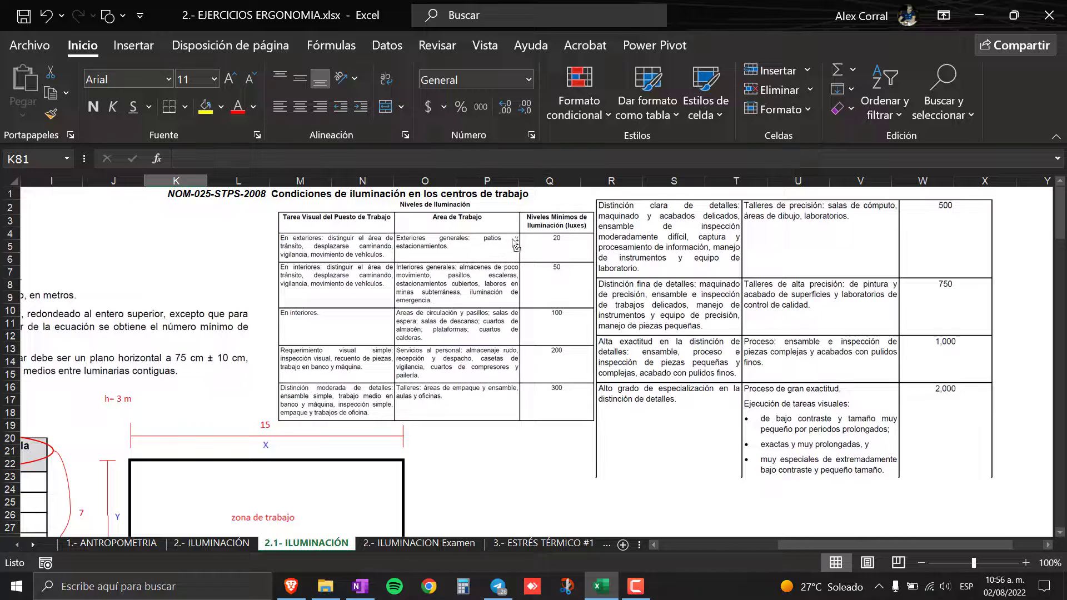
{"action": "scroll", "coordinate": [626, 273], "scroll_direction": "up", "scroll_amount": 1}
{"action": "scroll", "coordinate": [626, 274], "scroll_direction": "up", "scroll_amount": 1}
{"action": "scroll", "coordinate": [626, 273], "scroll_direction": "up", "scroll_amount": 1}
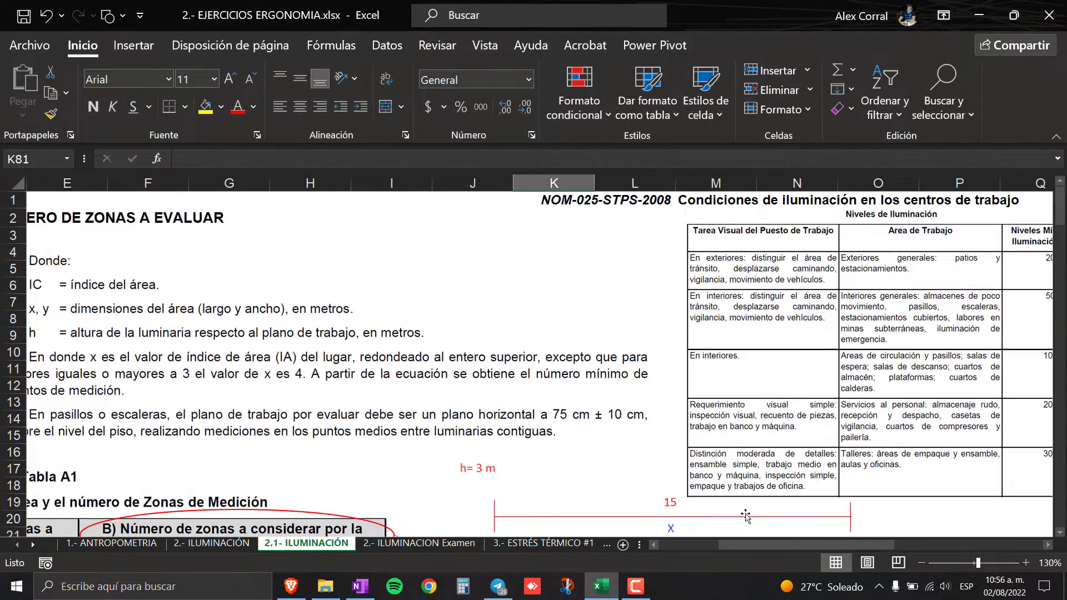
{"action": "left_click_drag", "start_coordinate": [735, 542], "coordinate": [840, 542]}
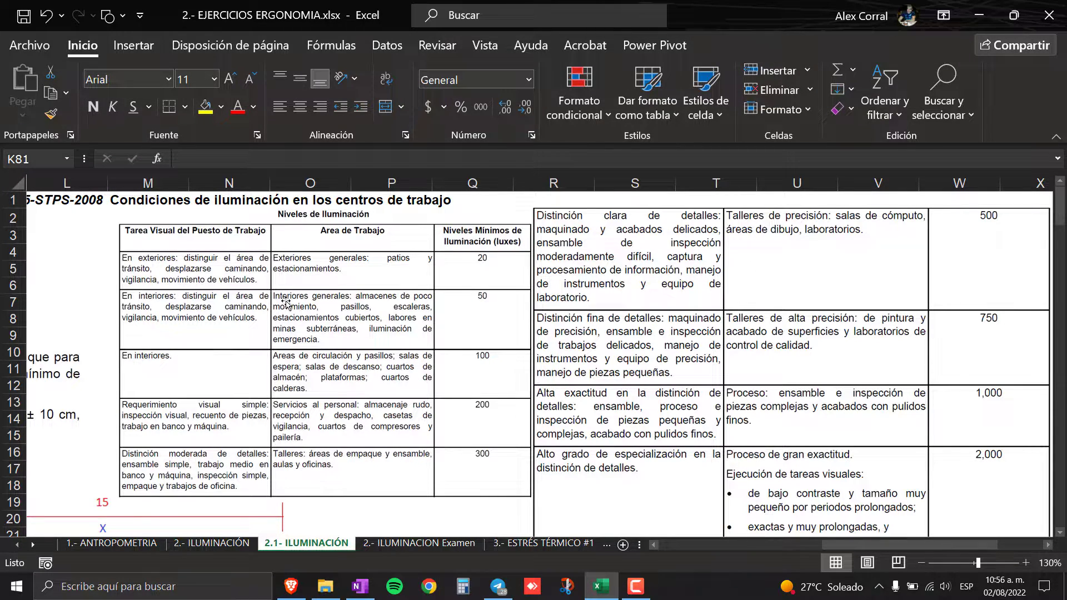
{"action": "mouse_move", "coordinate": [865, 545]}
{"action": "left_mouse_down"}
{"action": "mouse_move", "coordinate": [899, 546]}
{"action": "mouse_move", "coordinate": [840, 548]}
{"action": "left_mouse_up"}
{"action": "scroll", "coordinate": [606, 418], "scroll_direction": "down", "scroll_amount": 1}
{"action": "scroll", "coordinate": [606, 418], "scroll_direction": "up", "scroll_amount": 1}
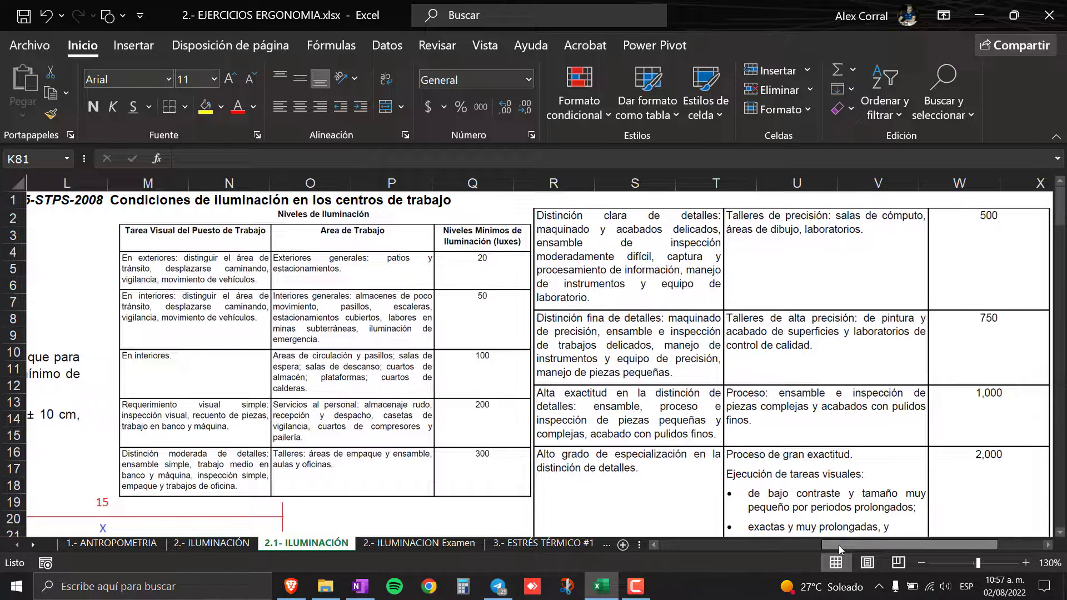
{"action": "left_click_drag", "start_coordinate": [838, 545], "coordinate": [810, 545]}
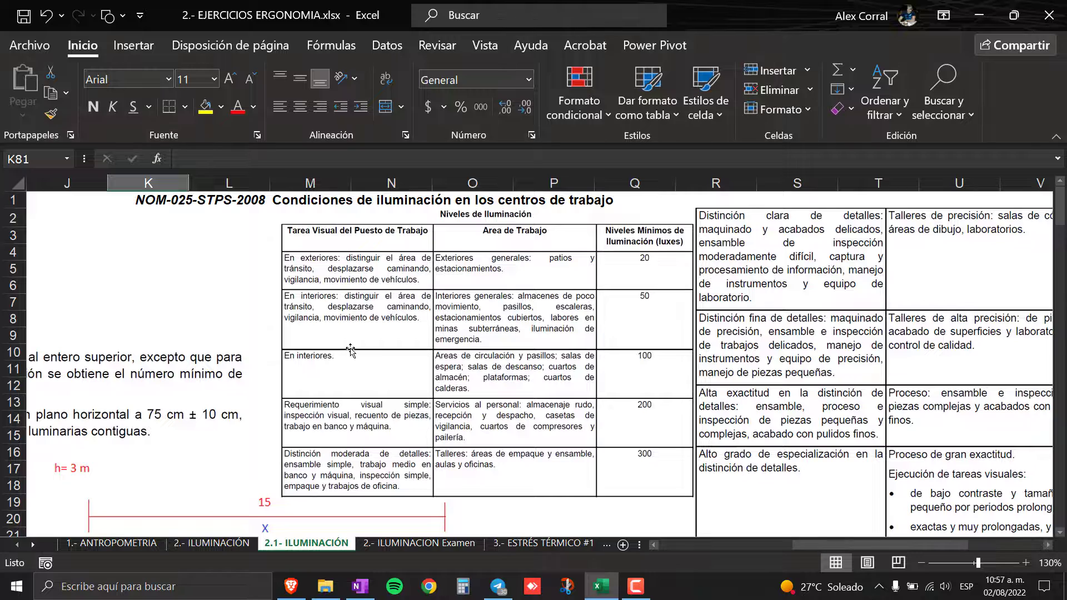
{"action": "scroll", "coordinate": [352, 347], "scroll_direction": "down", "scroll_amount": 3}
{"action": "scroll", "coordinate": [351, 348], "scroll_direction": "down", "scroll_amount": 5}
{"action": "scroll", "coordinate": [351, 347], "scroll_direction": "down", "scroll_amount": 3}
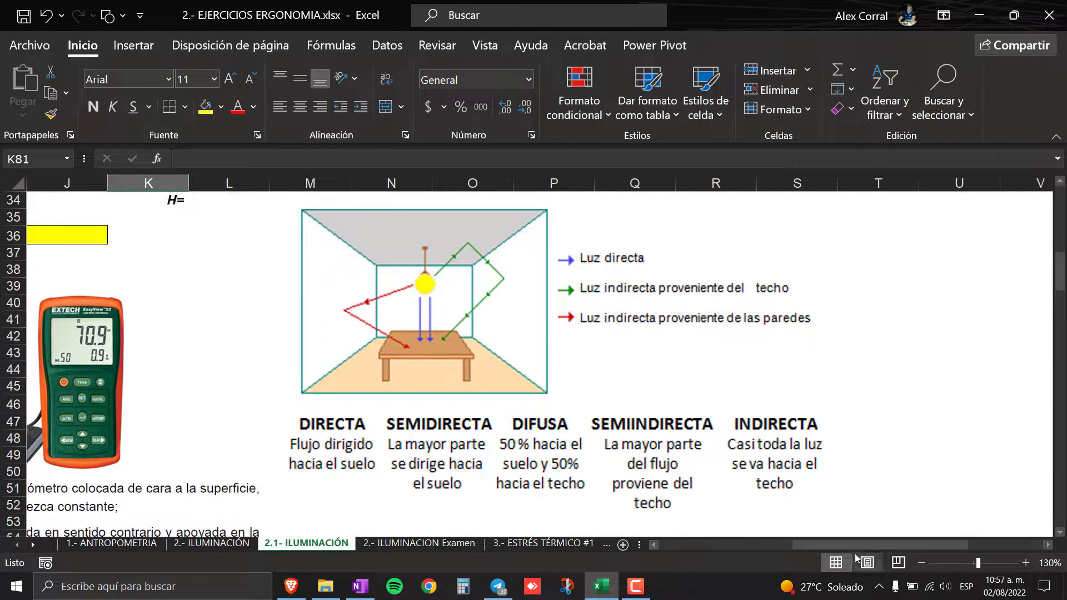
{"action": "scroll", "coordinate": [801, 545], "scroll_direction": "left", "scroll_amount": 2}
{"action": "scroll", "coordinate": [800, 545], "scroll_direction": "left", "scroll_amount": 2}
{"action": "scroll", "coordinate": [800, 546], "scroll_direction": "left", "scroll_amount": 1}
{"action": "scroll", "coordinate": [800, 546], "scroll_direction": "right", "scroll_amount": 1}
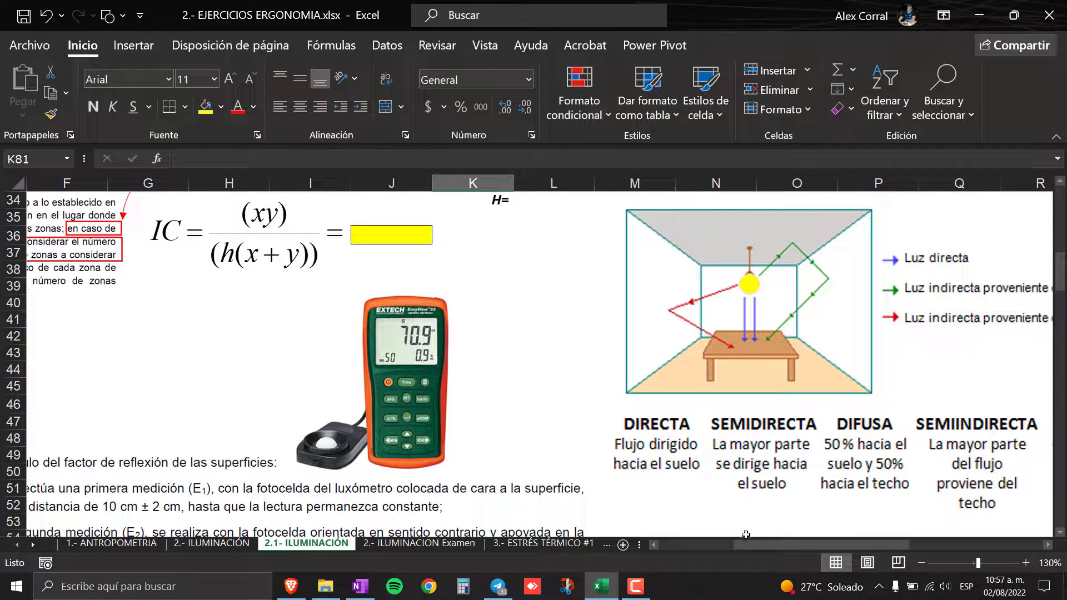
{"action": "scroll", "coordinate": [620, 433], "scroll_direction": "up", "scroll_amount": 4}
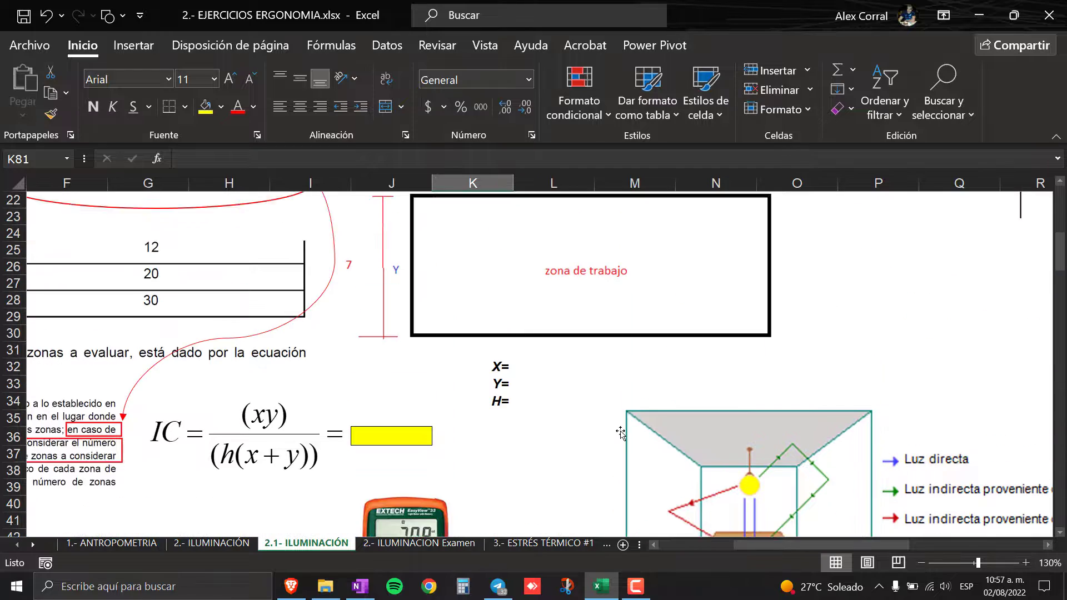
{"action": "scroll", "coordinate": [620, 434], "scroll_direction": "up", "scroll_amount": 3}
{"action": "scroll", "coordinate": [620, 434], "scroll_direction": "up", "scroll_amount": 4}
{"action": "left_click_drag", "start_coordinate": [875, 545], "coordinate": [694, 544]}
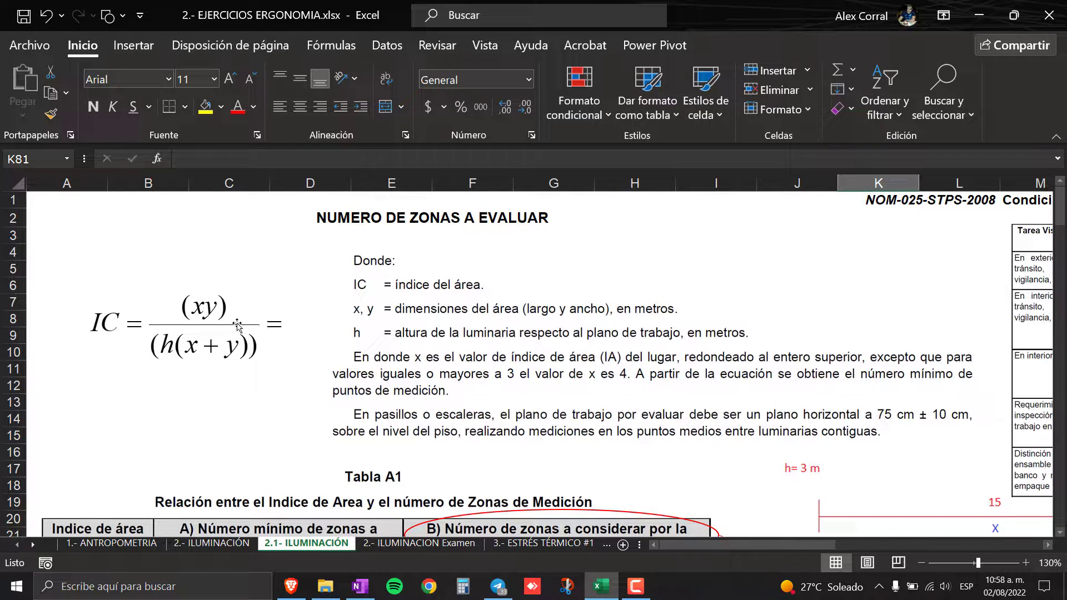
{"action": "scroll", "coordinate": [236, 325], "scroll_direction": "down", "scroll_amount": 1}
{"action": "scroll", "coordinate": [237, 325], "scroll_direction": "down", "scroll_amount": 2}
{"action": "scroll", "coordinate": [229, 334], "scroll_direction": "down", "scroll_amount": 1}
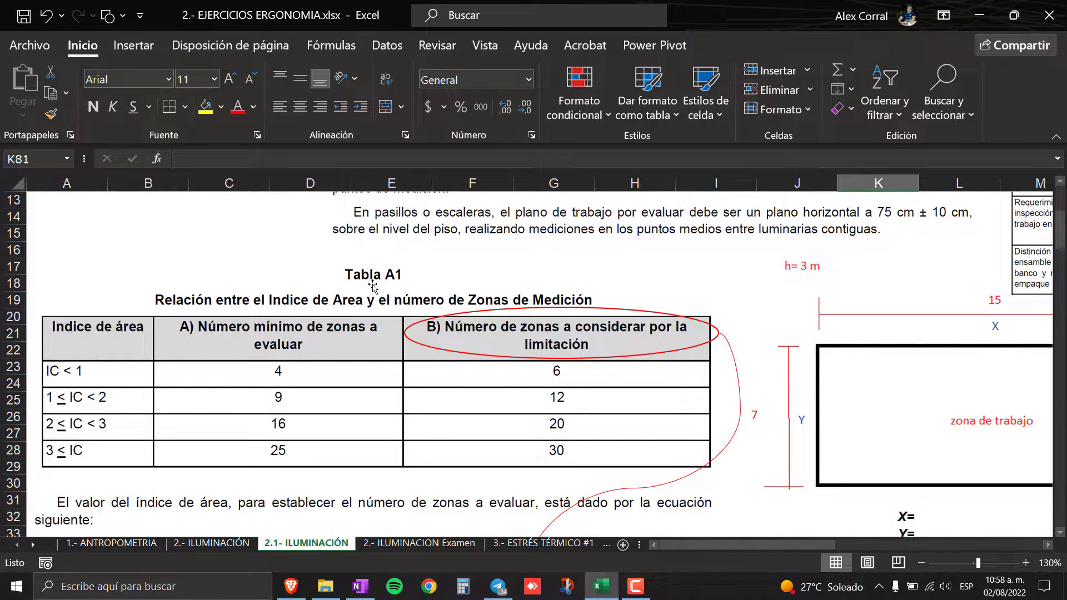
{"action": "scroll", "coordinate": [125, 372], "scroll_direction": "up", "scroll_amount": 4}
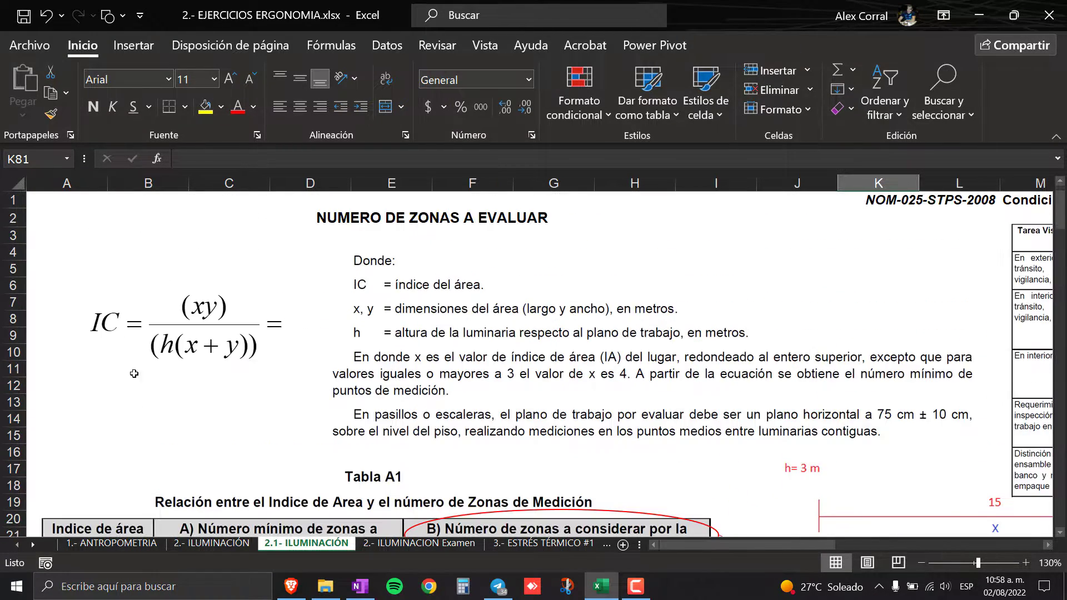
{"action": "scroll", "coordinate": [124, 350], "scroll_direction": "down", "scroll_amount": 1}
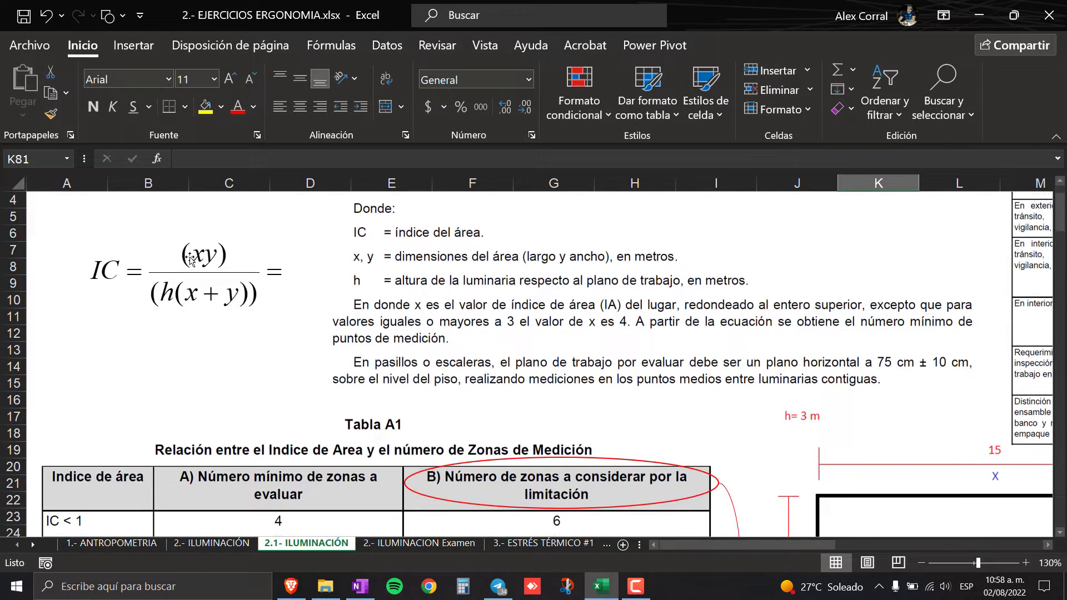
{"action": "scroll", "coordinate": [186, 269], "scroll_direction": "down", "scroll_amount": 1}
{"action": "scroll", "coordinate": [187, 275], "scroll_direction": "down", "scroll_amount": 1}
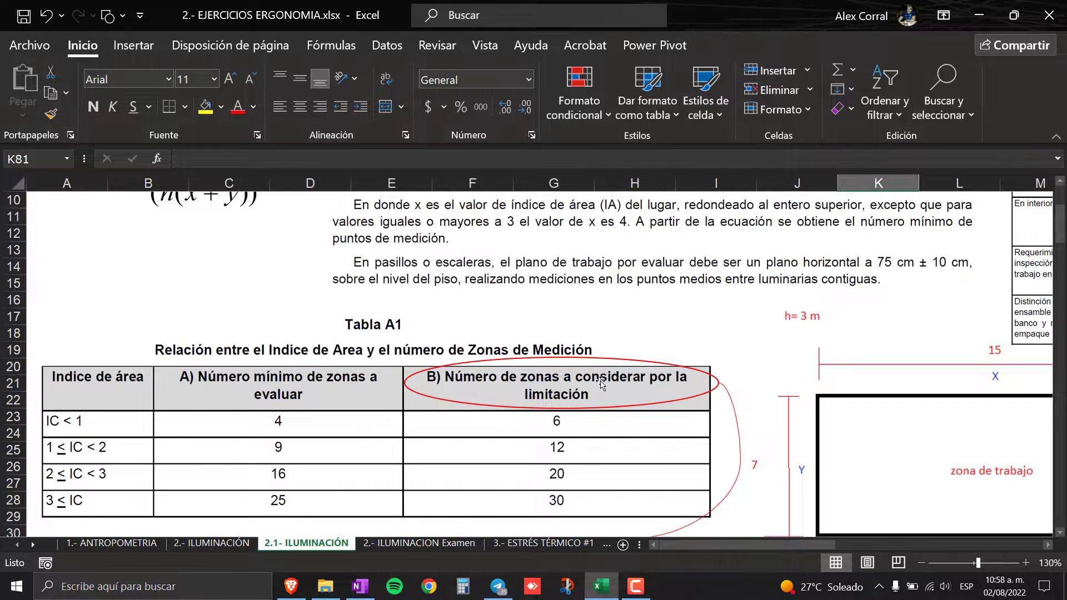
{"action": "scroll", "coordinate": [600, 383], "scroll_direction": "down", "scroll_amount": 2}
{"action": "scroll", "coordinate": [600, 383], "scroll_direction": "down", "scroll_amount": 2}
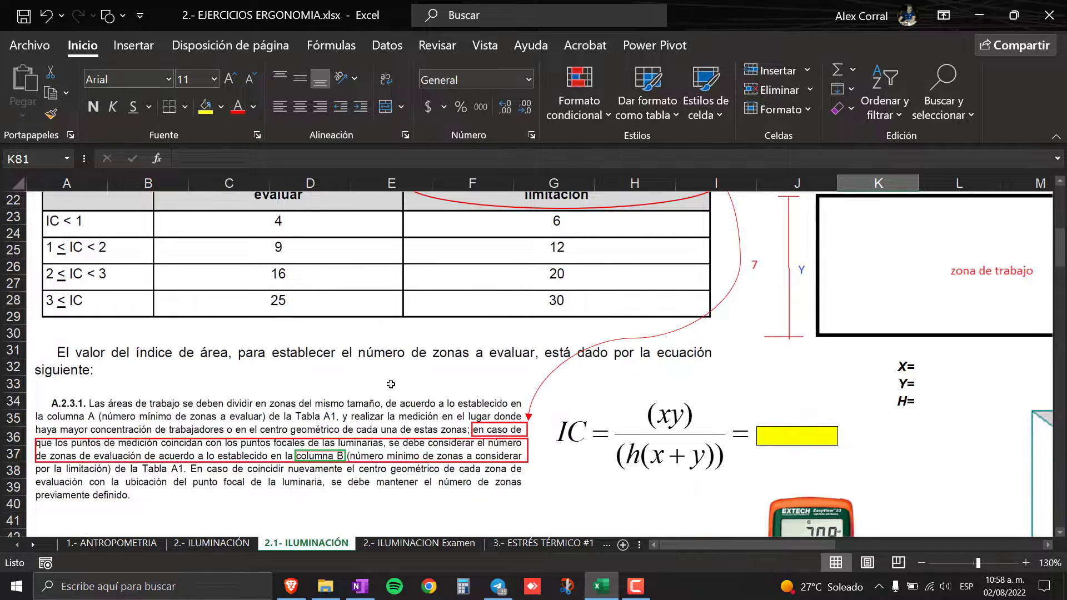
{"action": "left_click_drag", "start_coordinate": [826, 545], "coordinate": [885, 546]}
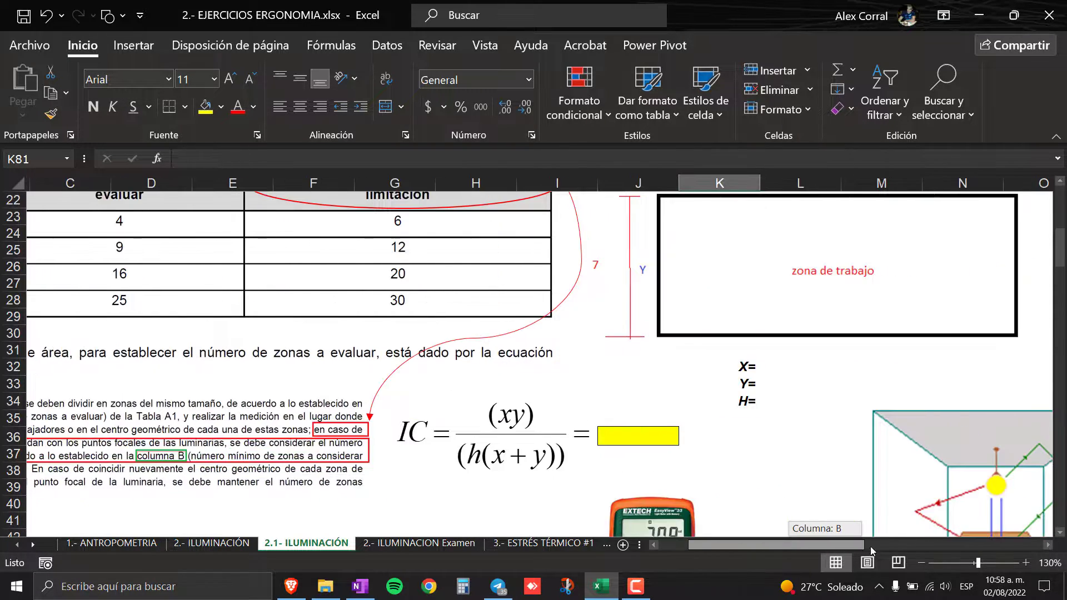
{"action": "scroll", "coordinate": [752, 466], "scroll_direction": "up", "scroll_amount": 1}
{"action": "scroll", "coordinate": [752, 466], "scroll_direction": "up", "scroll_amount": 1}
{"action": "scroll", "coordinate": [639, 378], "scroll_direction": "up", "scroll_amount": 1}
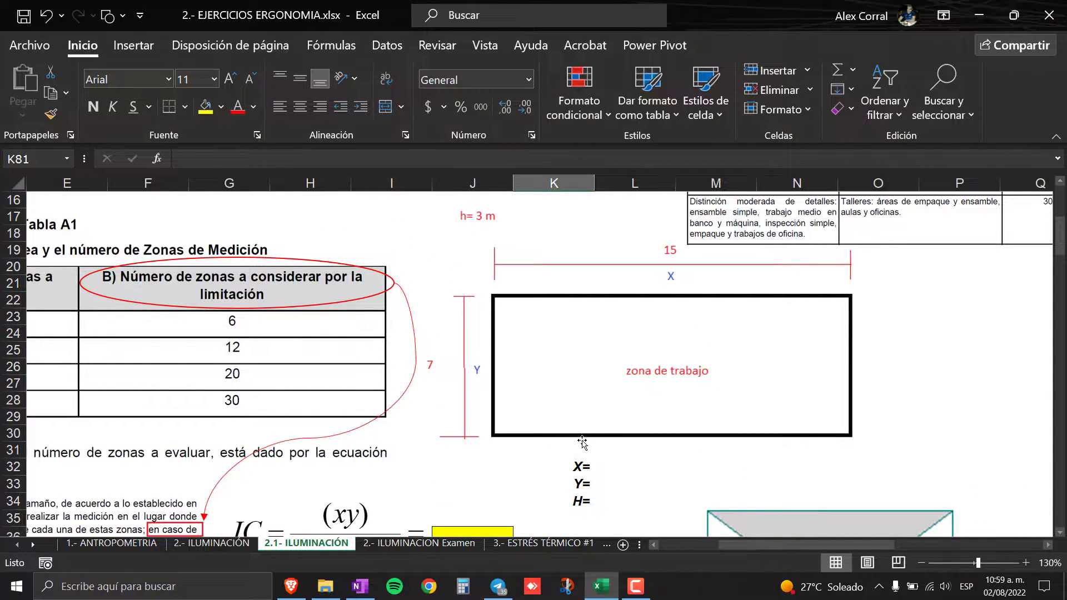
{"action": "scroll", "coordinate": [778, 502], "scroll_direction": "down", "scroll_amount": 1}
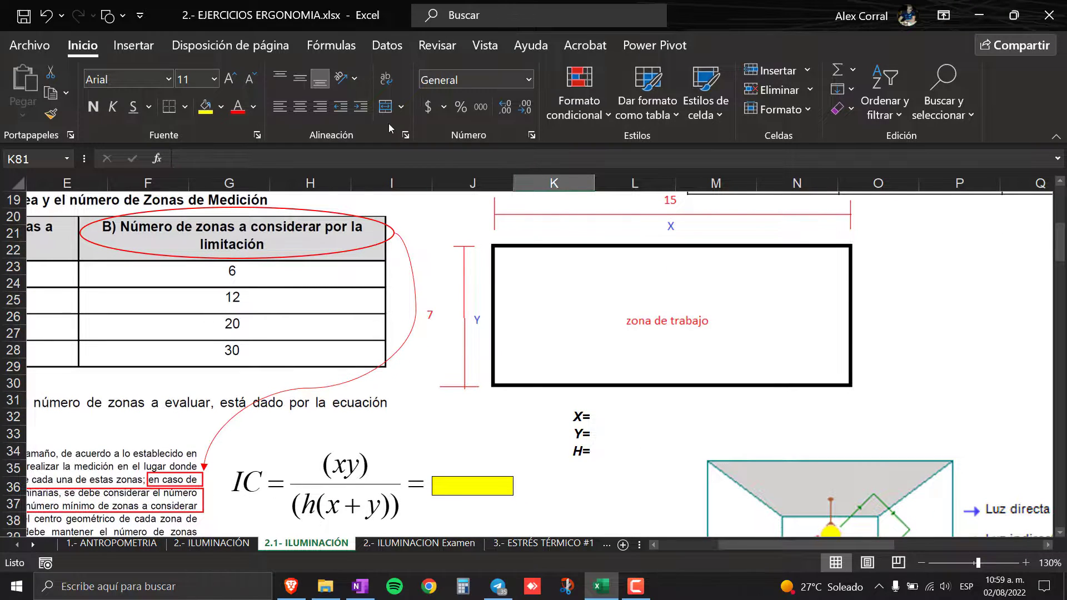
{"action": "scroll", "coordinate": [747, 495], "scroll_direction": "down", "scroll_amount": 1}
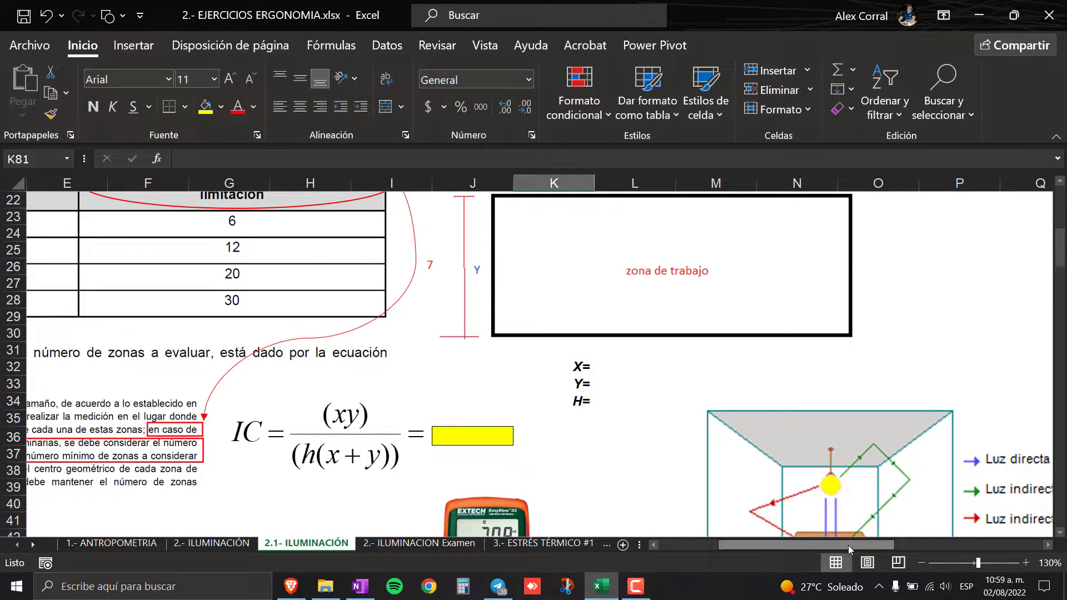
{"action": "scroll", "coordinate": [778, 524], "scroll_direction": "up", "scroll_amount": 1}
{"action": "left_click_drag", "start_coordinate": [811, 543], "coordinate": [703, 544]}
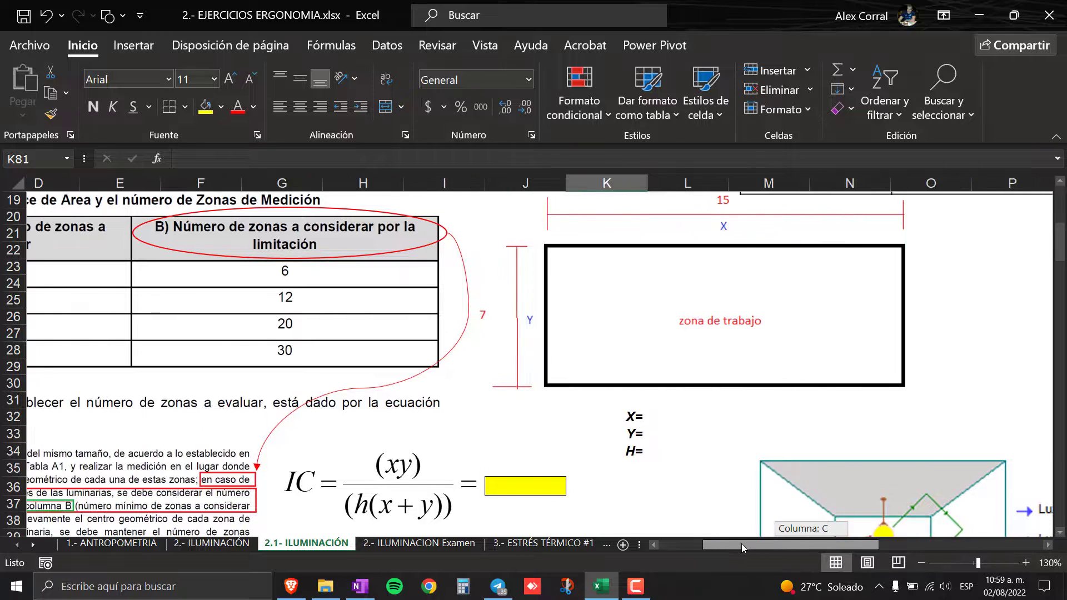
{"action": "scroll", "coordinate": [346, 479], "scroll_direction": "down", "scroll_amount": 1}
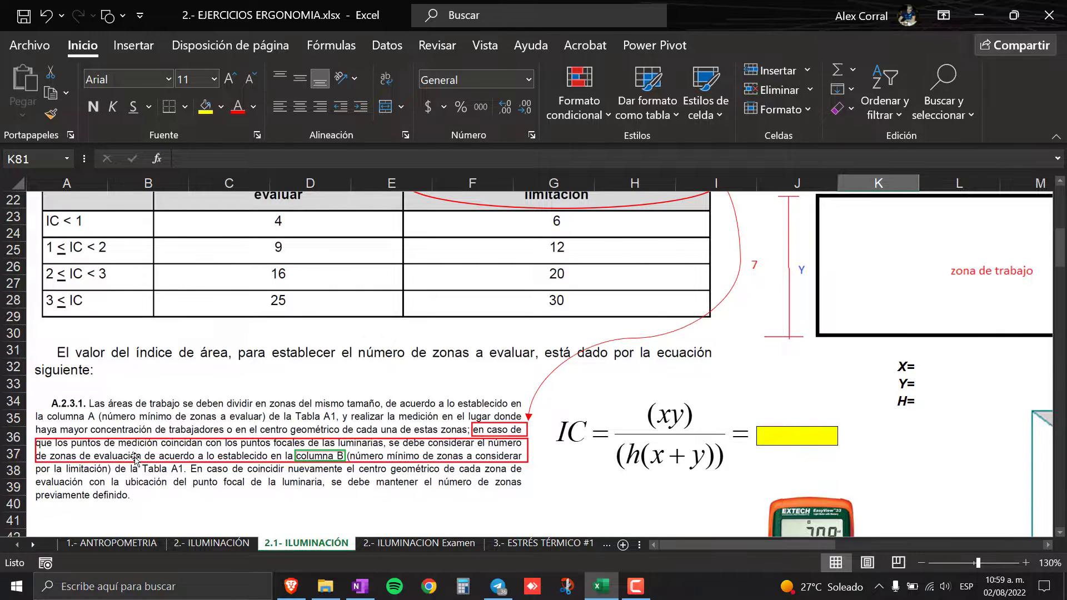
{"action": "scroll", "coordinate": [309, 462], "scroll_direction": "up", "scroll_amount": 1}
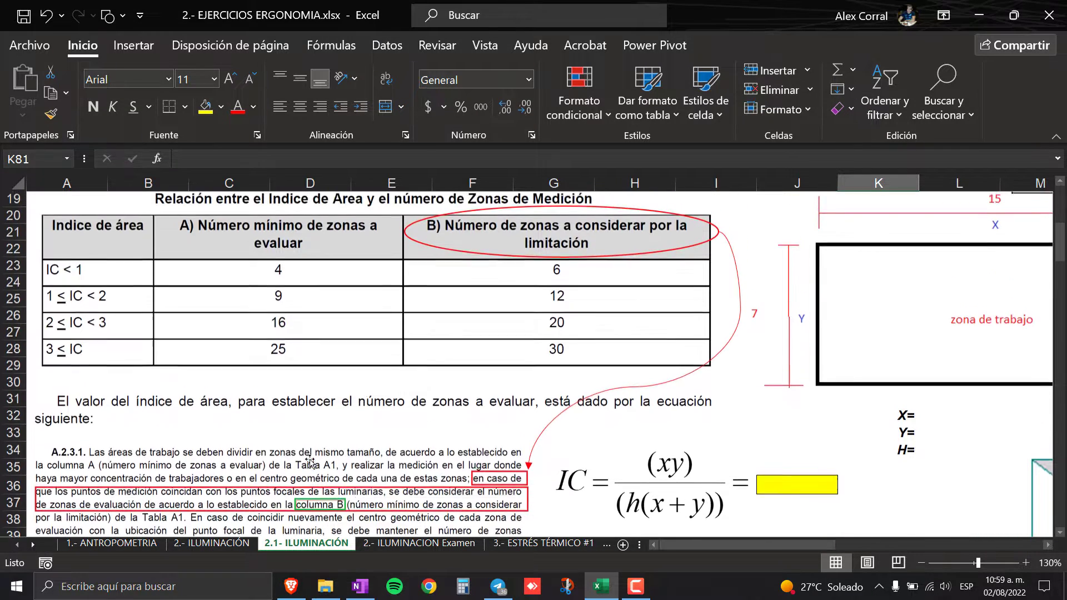
{"action": "scroll", "coordinate": [310, 461], "scroll_direction": "up", "scroll_amount": 1}
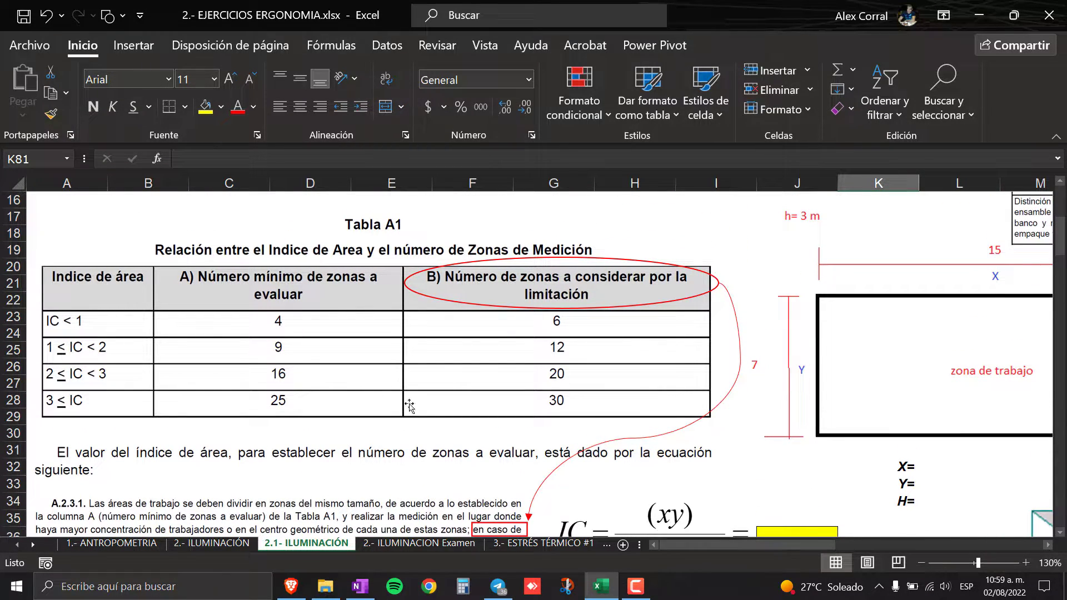
{"action": "left_click_drag", "start_coordinate": [725, 545], "coordinate": [798, 545]}
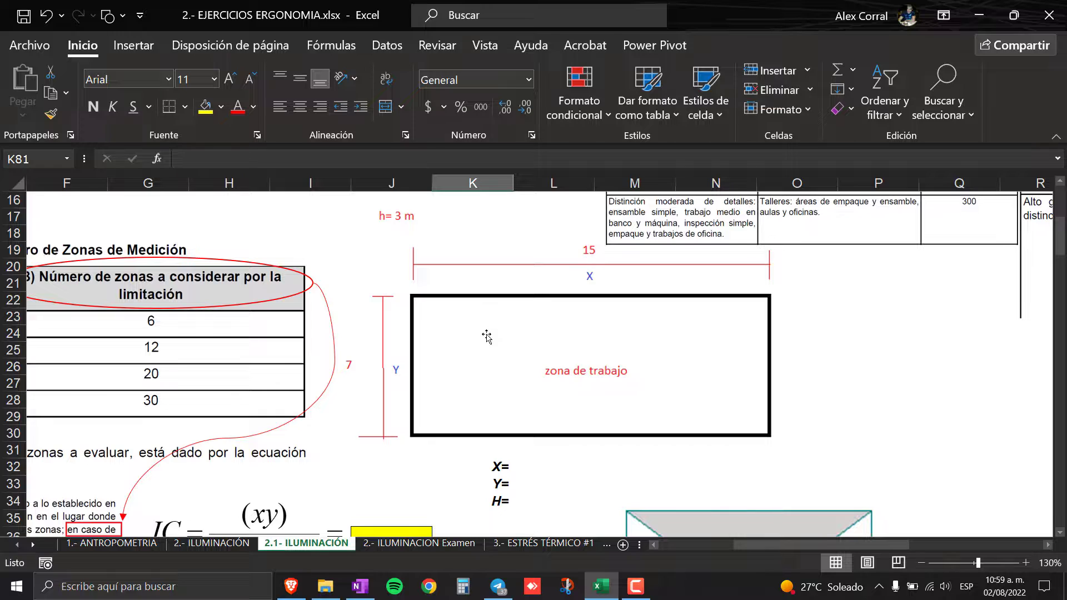
{"action": "left_click_drag", "start_coordinate": [791, 545], "coordinate": [736, 549]}
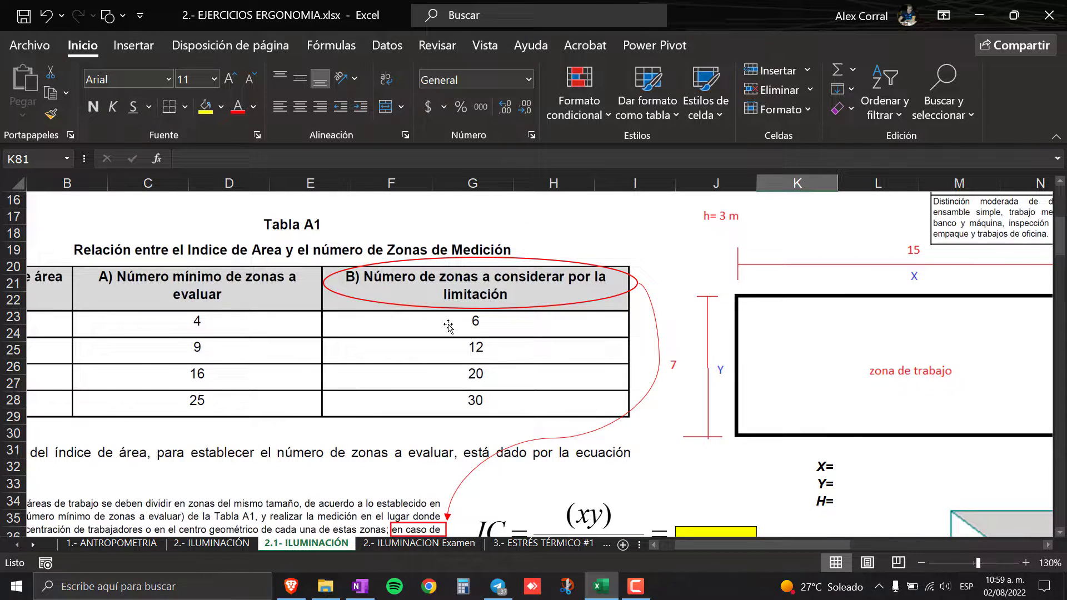
{"action": "left_click_drag", "start_coordinate": [805, 544], "coordinate": [833, 546]}
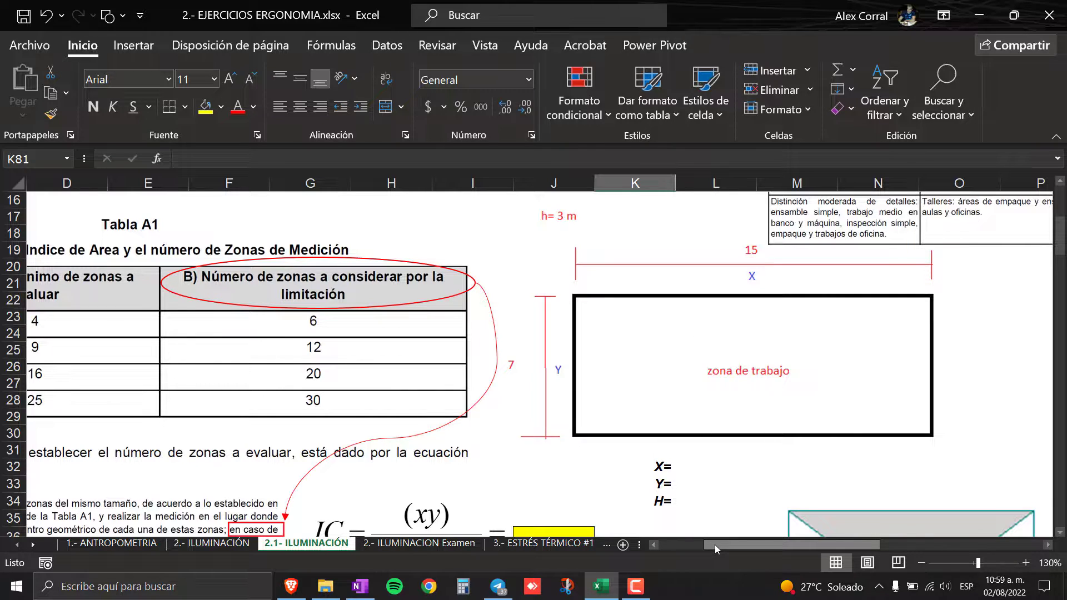
{"action": "left_click_drag", "start_coordinate": [715, 545], "coordinate": [667, 543]}
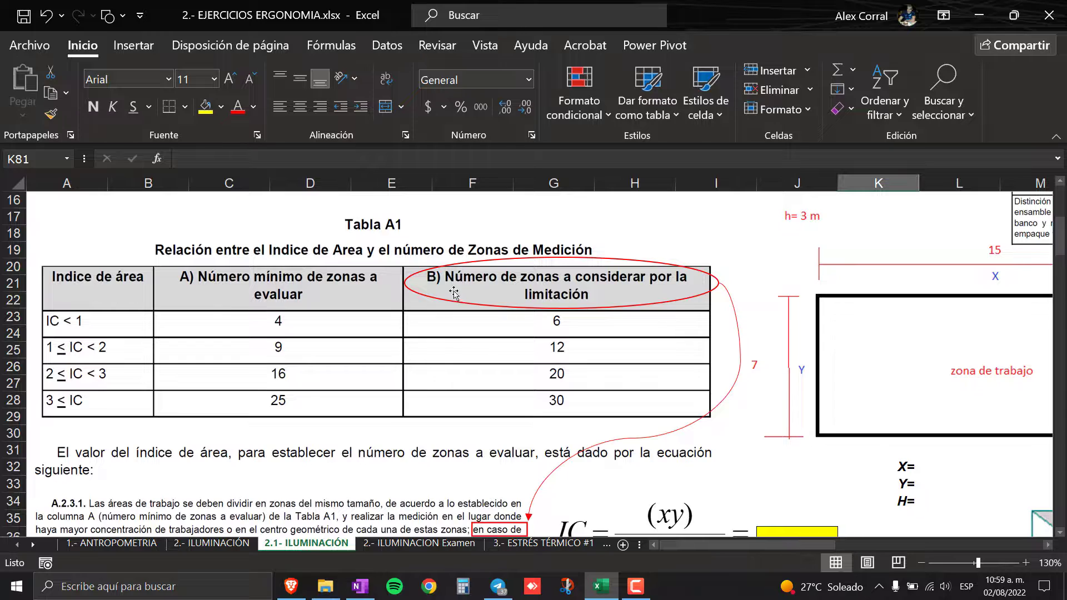
{"action": "scroll", "coordinate": [491, 303], "scroll_direction": "down", "scroll_amount": 1}
{"action": "scroll", "coordinate": [497, 319], "scroll_direction": "down", "scroll_amount": 1}
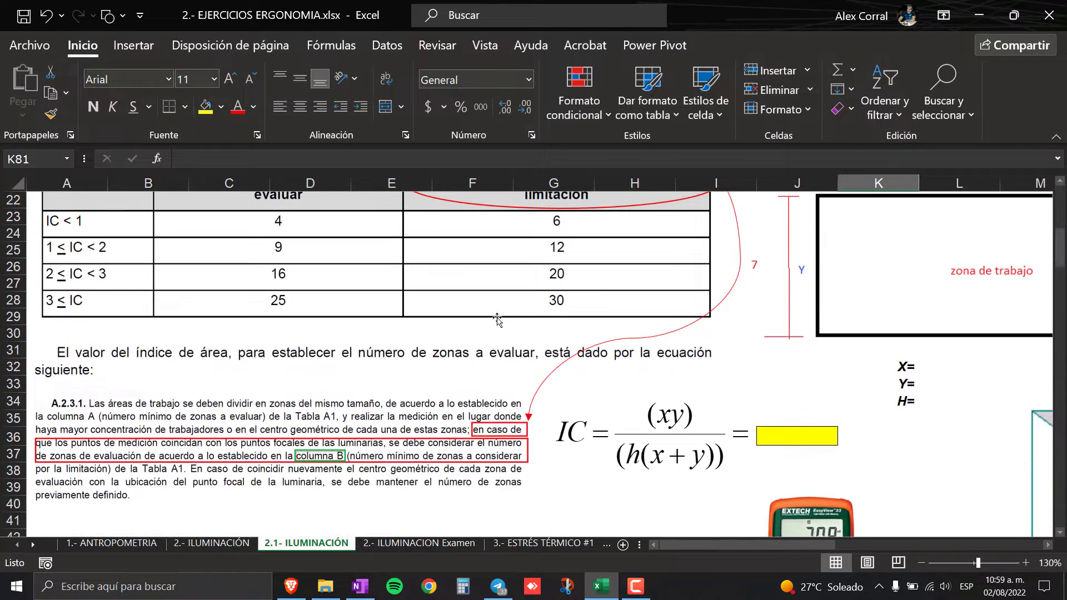
{"action": "scroll", "coordinate": [505, 386], "scroll_direction": "up", "scroll_amount": 1}
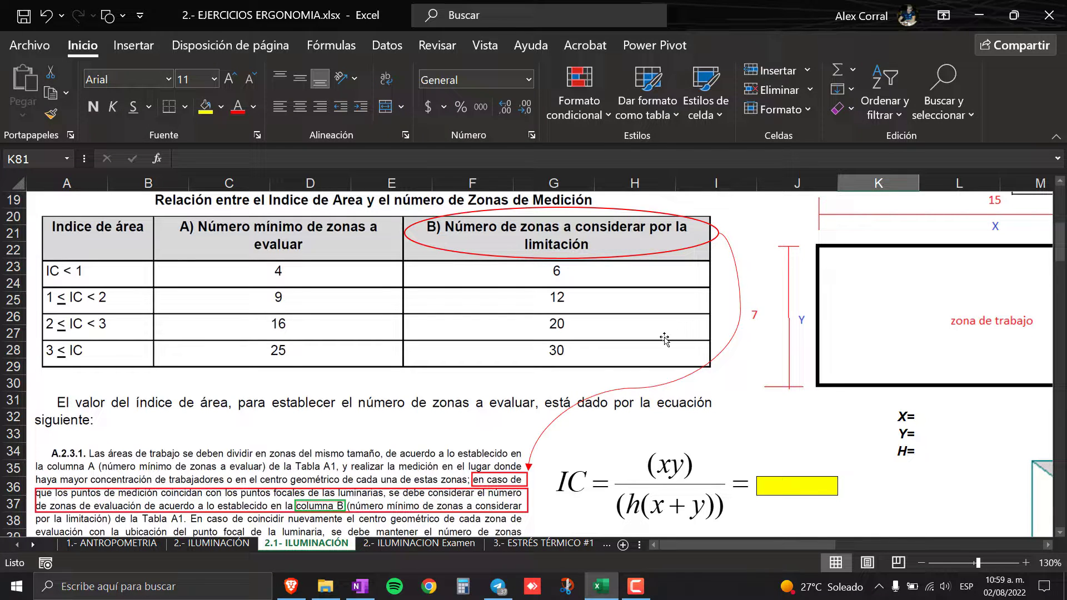
{"action": "scroll", "coordinate": [664, 340], "scroll_direction": "up", "scroll_amount": 1}
{"action": "scroll", "coordinate": [661, 349], "scroll_direction": "up", "scroll_amount": 2}
{"action": "scroll", "coordinate": [521, 321], "scroll_direction": "up", "scroll_amount": 3}
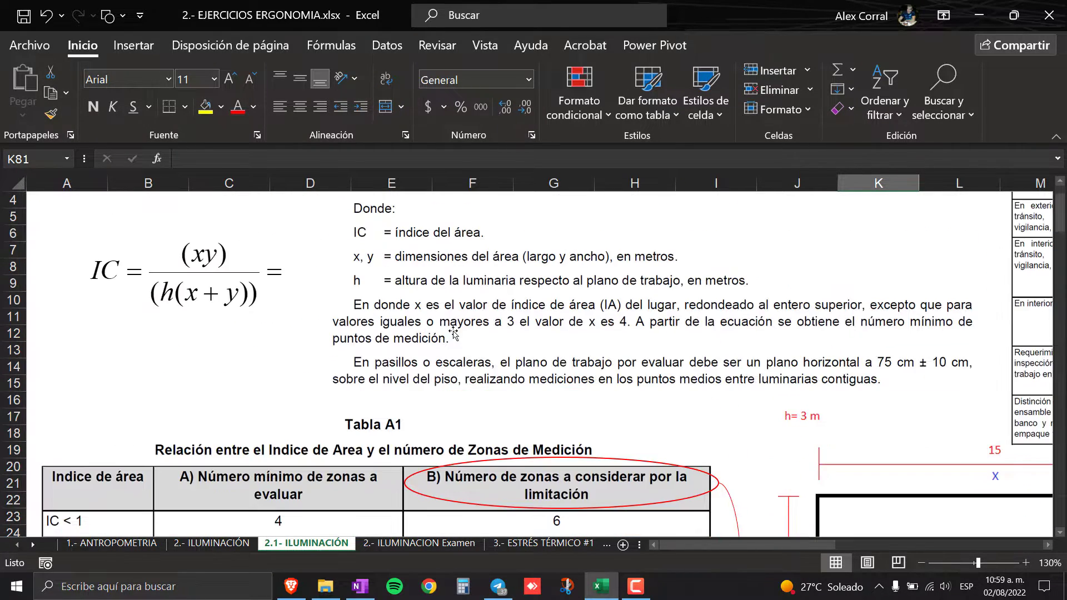
{"action": "scroll", "coordinate": [521, 321], "scroll_direction": "down", "scroll_amount": 4}
{"action": "left_click_drag", "start_coordinate": [761, 543], "coordinate": [832, 545]}
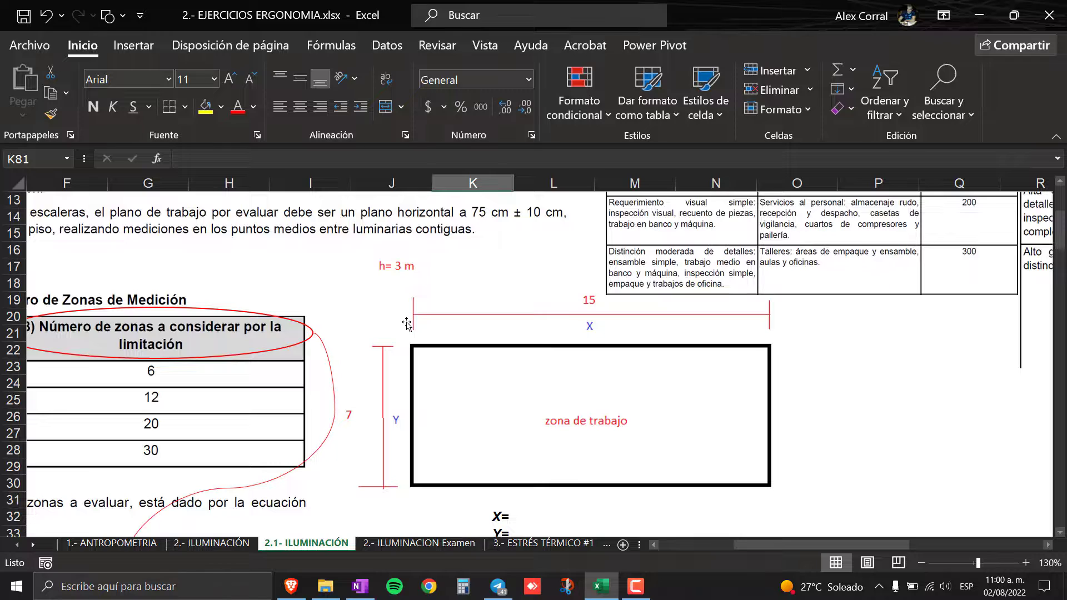
{"action": "scroll", "coordinate": [406, 324], "scroll_direction": "down", "scroll_amount": 1}
{"action": "scroll", "coordinate": [406, 324], "scroll_direction": "up", "scroll_amount": 2}
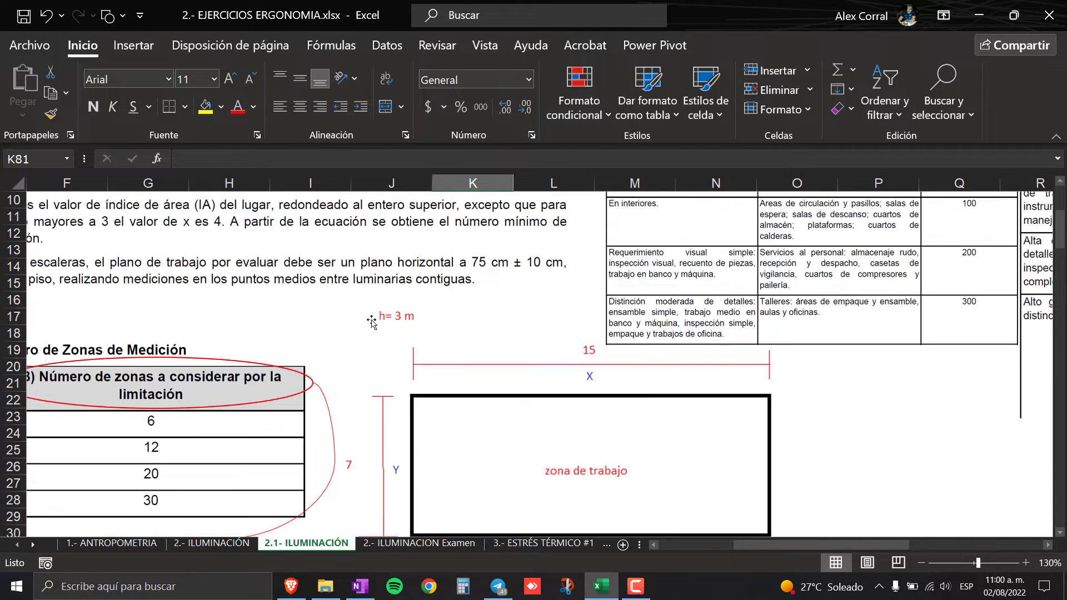
{"action": "scroll", "coordinate": [407, 323], "scroll_direction": "up", "scroll_amount": 4}
{"action": "left_click_drag", "start_coordinate": [822, 548], "coordinate": [659, 543]}
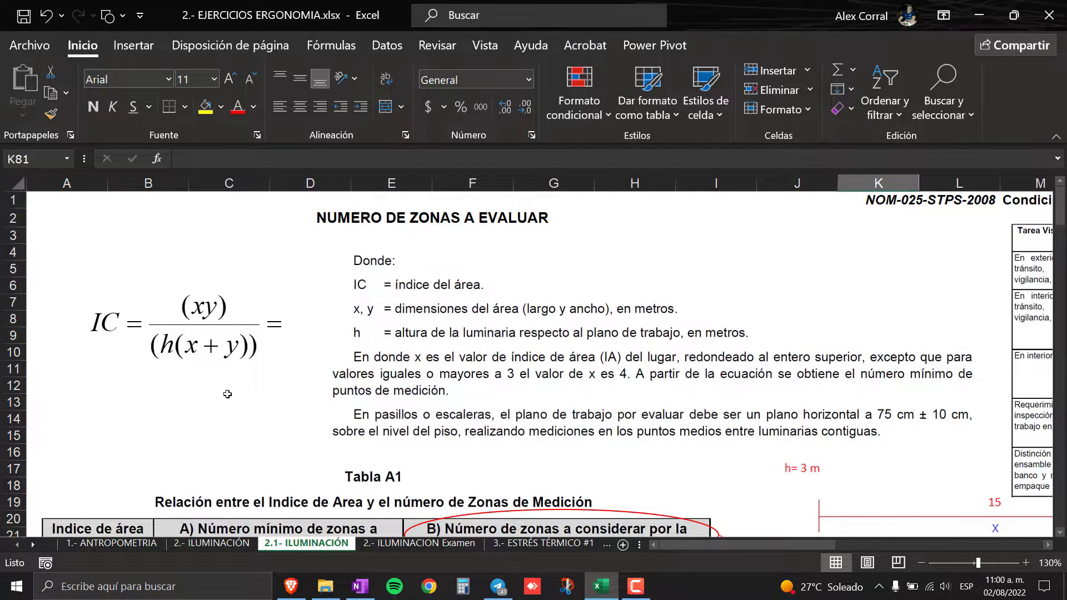
{"action": "scroll", "coordinate": [163, 310], "scroll_direction": "down", "scroll_amount": 1}
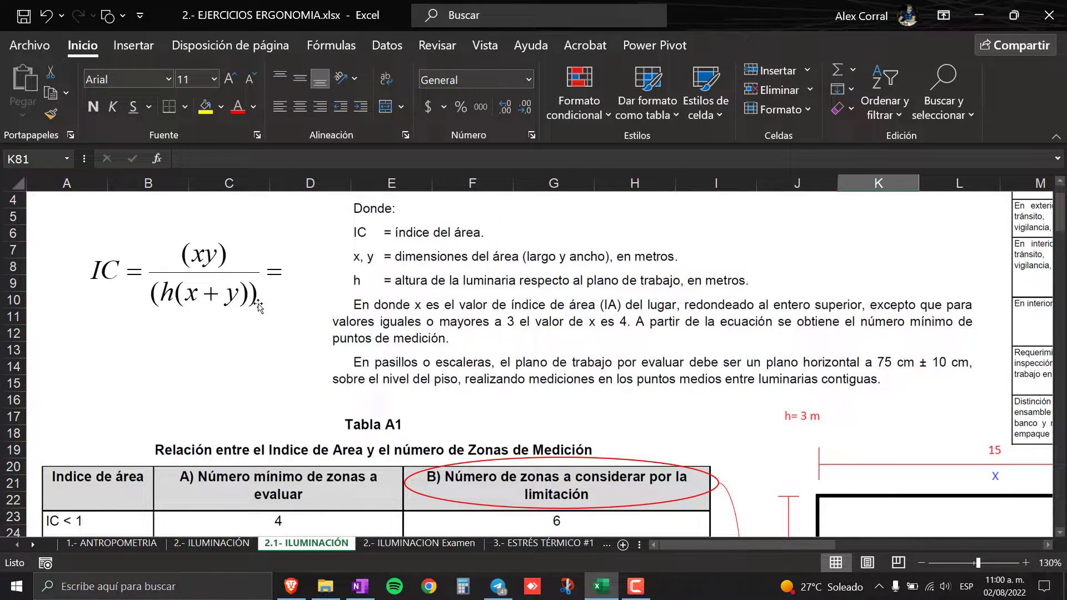
{"action": "scroll", "coordinate": [324, 326], "scroll_direction": "down", "scroll_amount": 1}
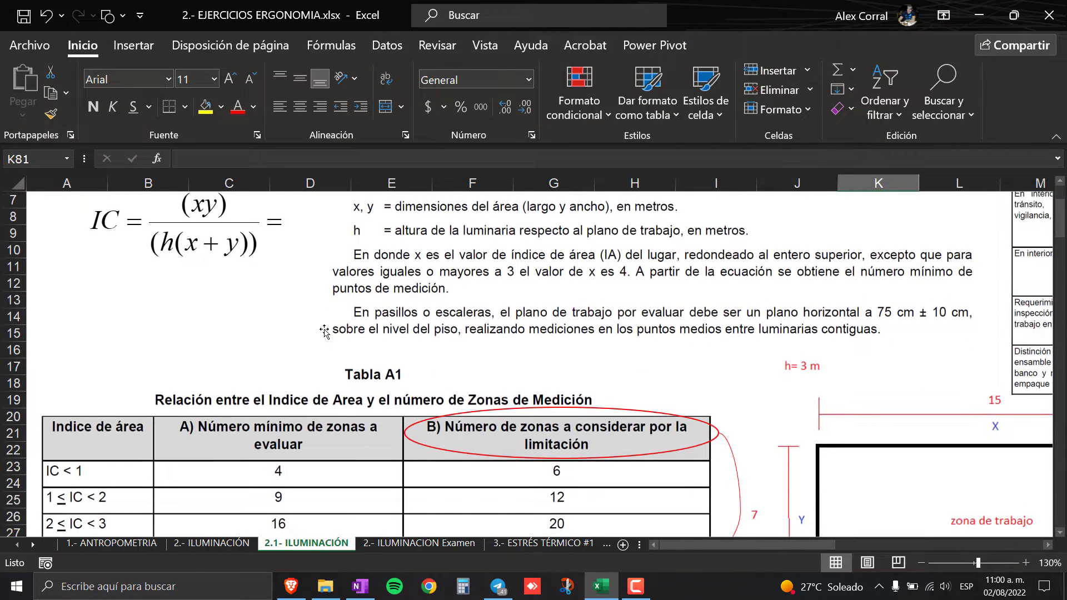
{"action": "scroll", "coordinate": [229, 246], "scroll_direction": "down", "scroll_amount": 1}
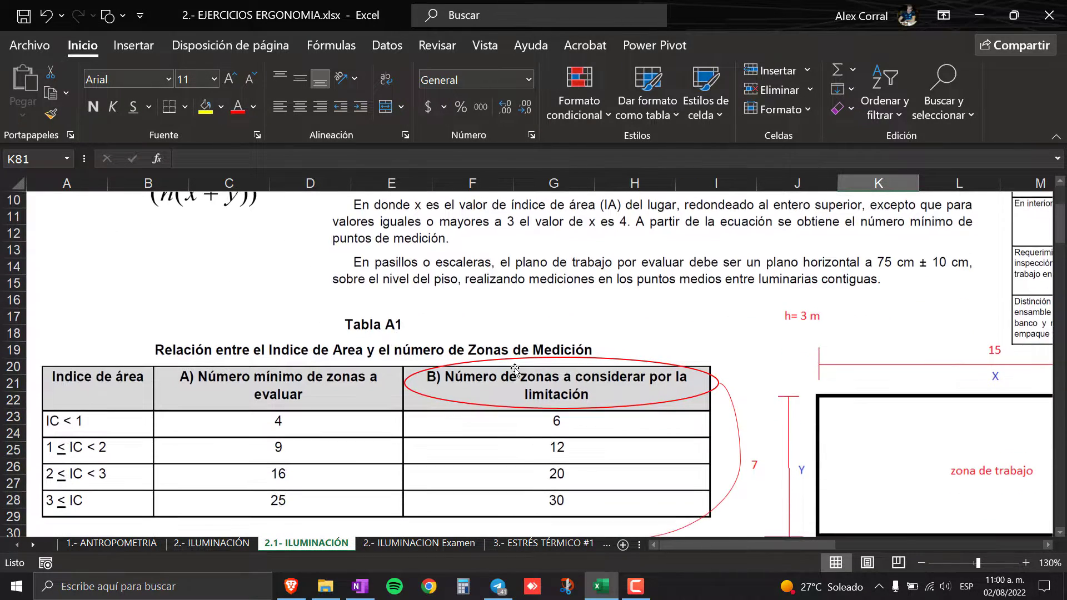
{"action": "scroll", "coordinate": [229, 246], "scroll_direction": "down", "scroll_amount": 3}
{"action": "scroll", "coordinate": [808, 423], "scroll_direction": "down", "scroll_amount": 2}
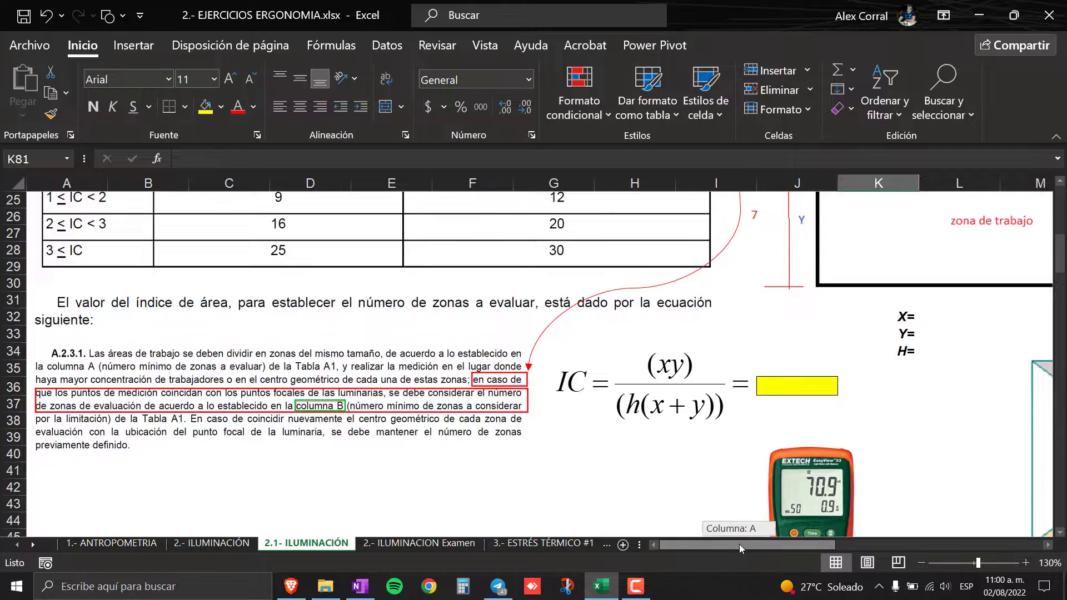
{"action": "left_click_drag", "start_coordinate": [739, 545], "coordinate": [782, 548]}
{"action": "scroll", "coordinate": [617, 436], "scroll_direction": "up", "scroll_amount": 1}
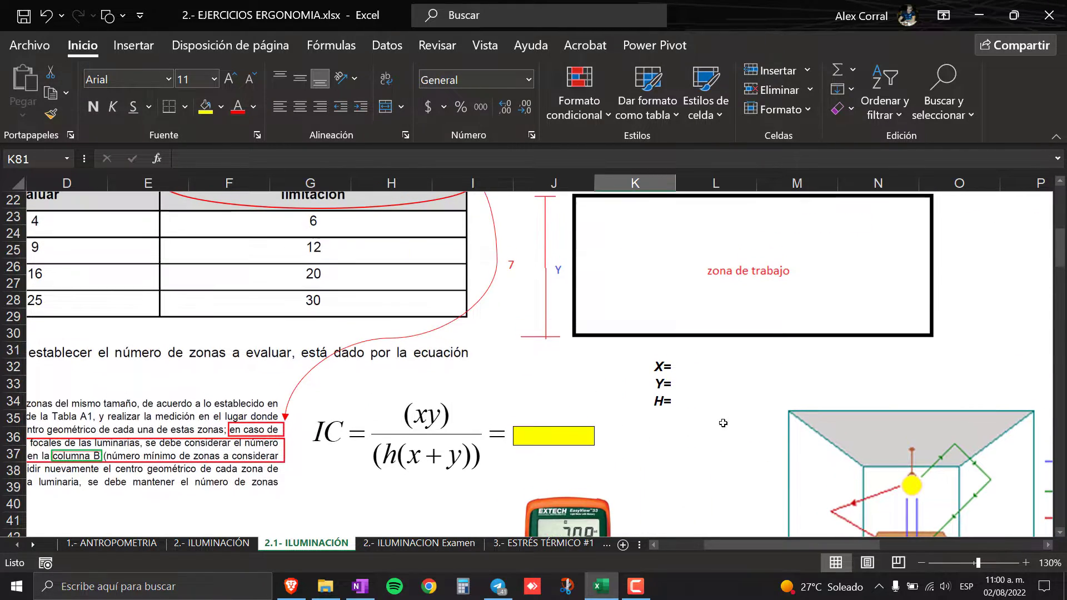
{"action": "scroll", "coordinate": [700, 423], "scroll_direction": "up", "scroll_amount": 1}
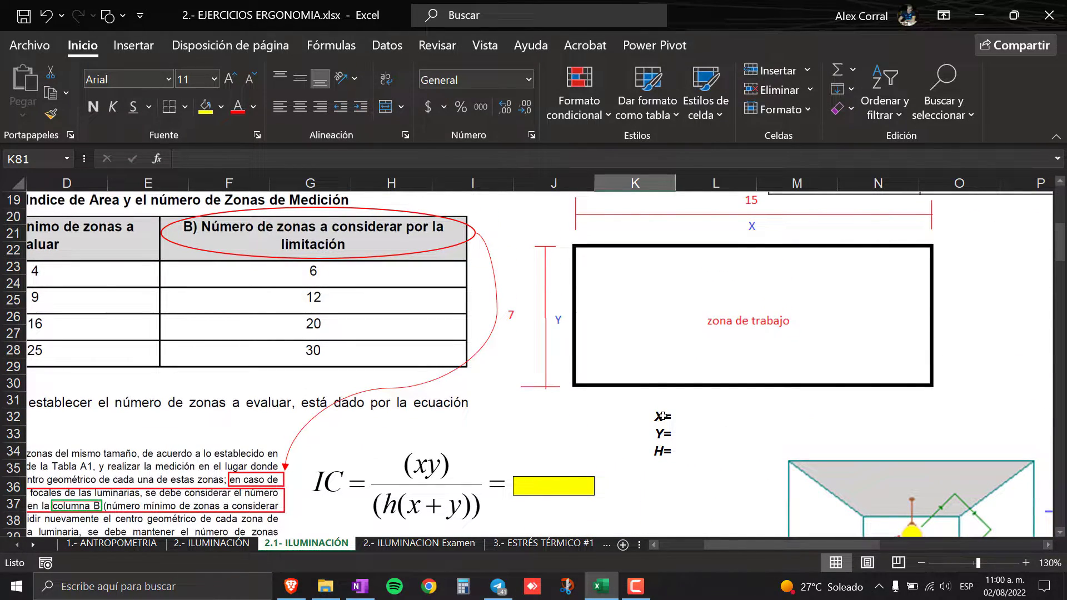
{"action": "left_click_drag", "start_coordinate": [661, 416], "coordinate": [662, 451]}
{"action": "scroll", "coordinate": [667, 450], "scroll_direction": "up", "scroll_amount": 1}
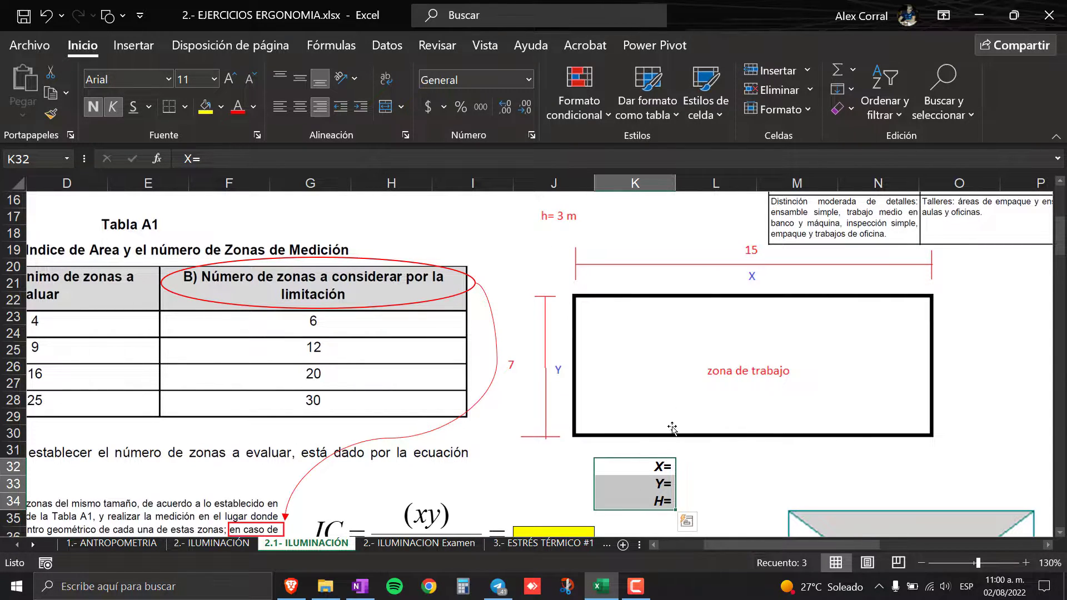
- Enter X = 15, Y = 7 and H = 3 in cells L32 to L34
{"action": "key", "text": "Right"}
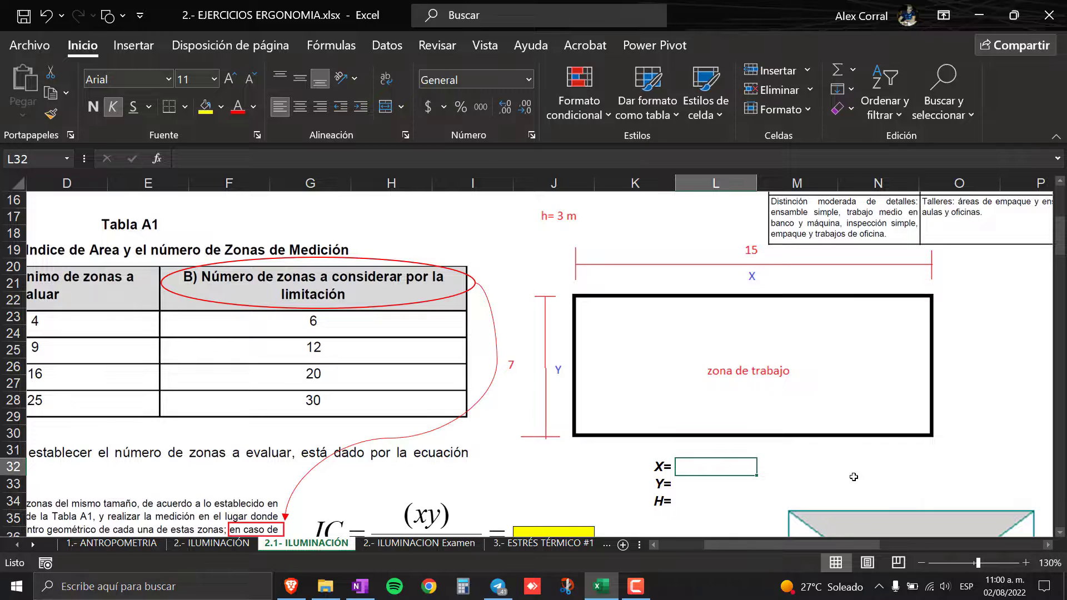
{"action": "type", "text": "15"}
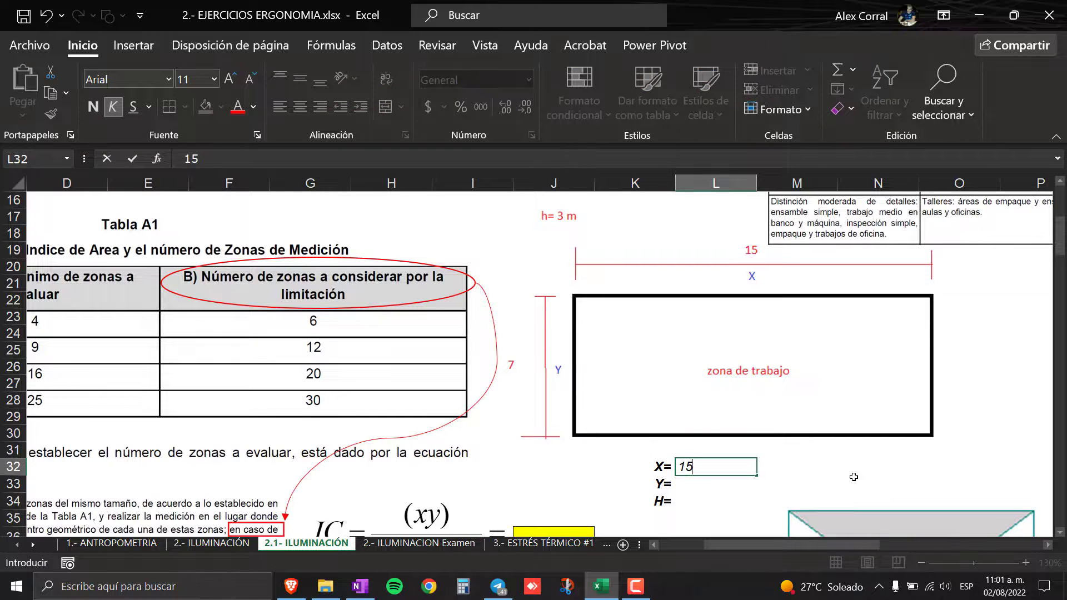
{"action": "key", "text": "Return"}
{"action": "type", "text": "7"}
{"action": "key", "text": "Return"}
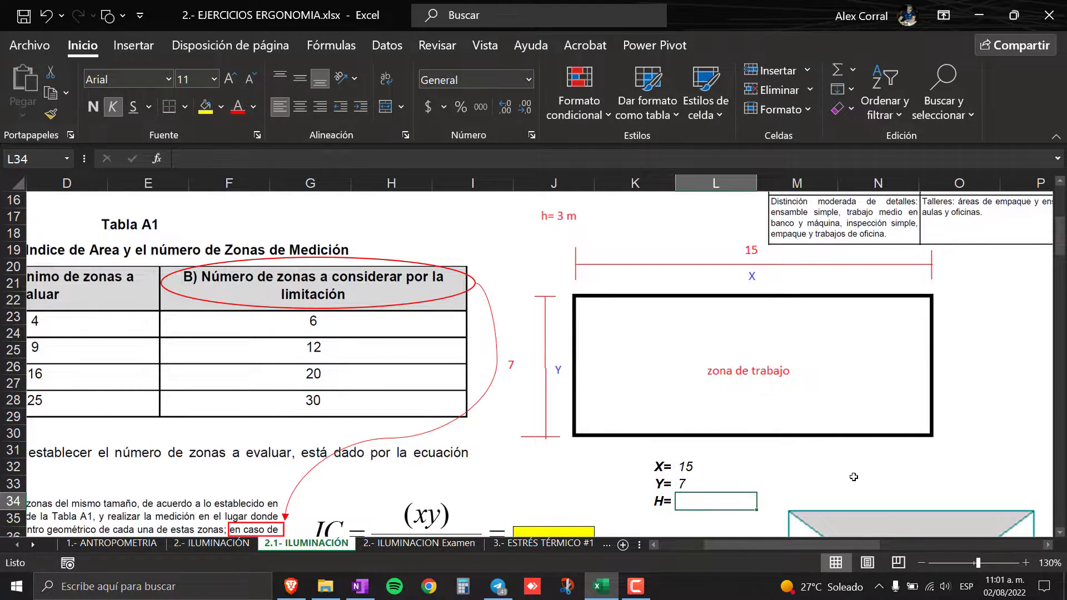
{"action": "type", "text": "3"}
{"action": "key", "text": "Return"}
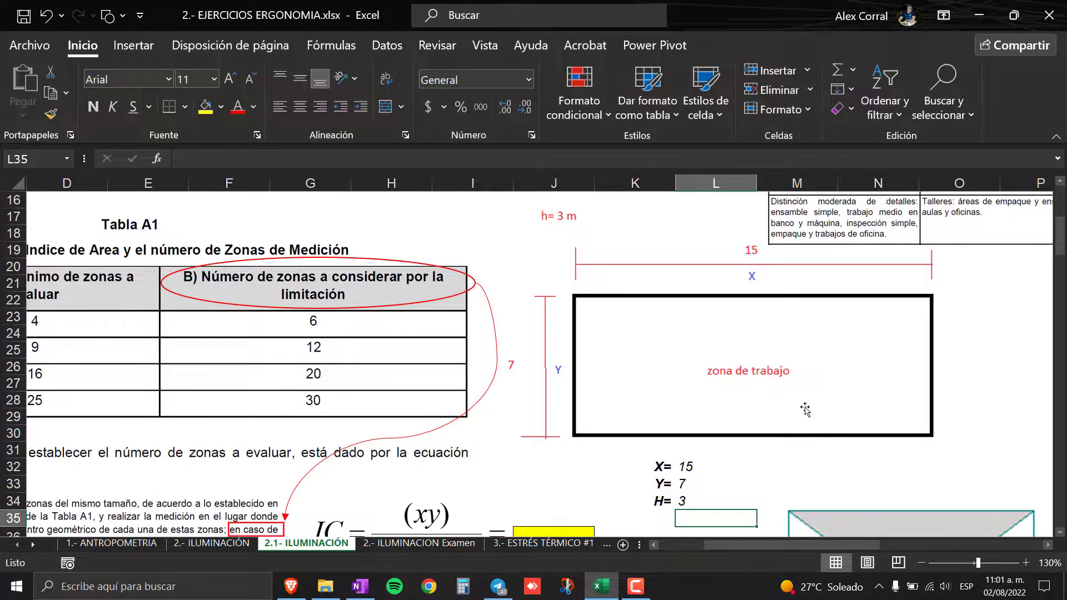
{"action": "scroll", "coordinate": [712, 404], "scroll_direction": "down", "scroll_amount": 2}
{"action": "left_click", "coordinate": [571, 434]}
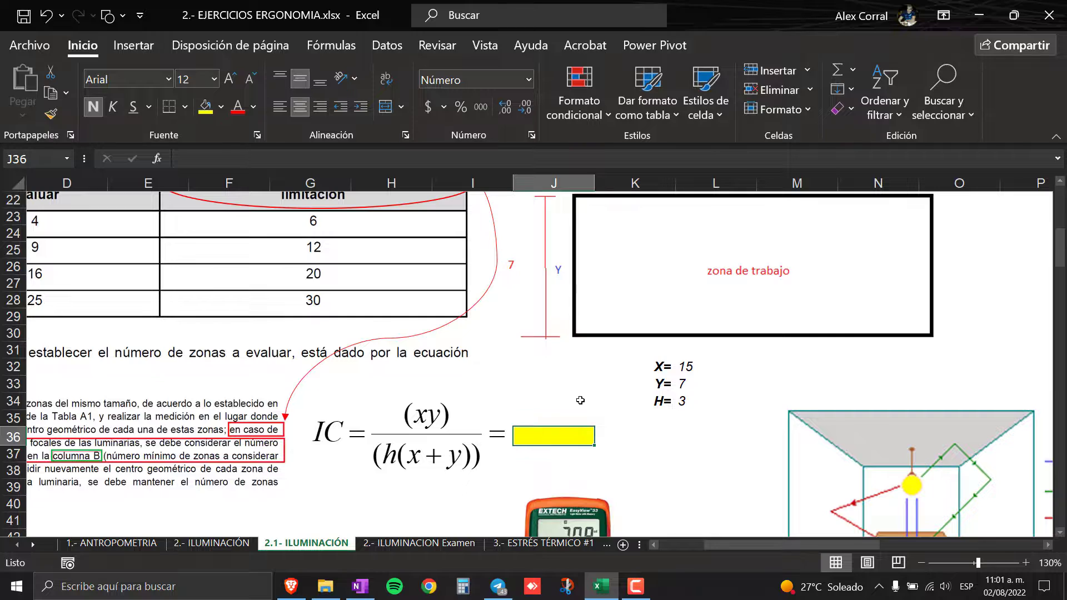
- Start the IC formula in J36 with the numerator (L32*L33)
{"action": "type", "text": "+"}
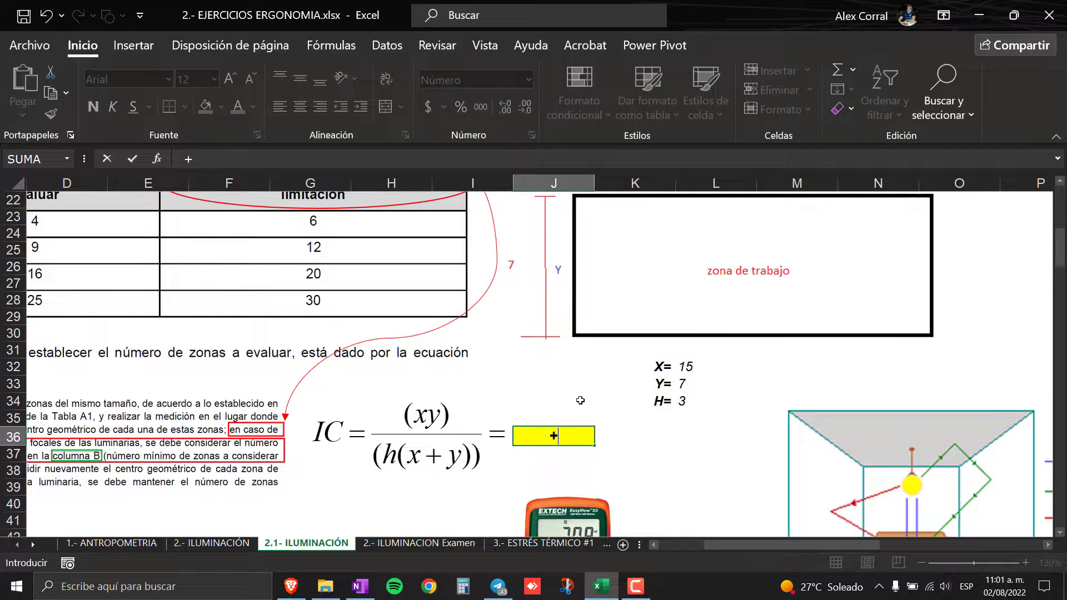
{"action": "type", "text": "/"}
{"action": "key", "text": "BackSpace"}
{"action": "key", "text": "BackSpace"}
{"action": "type", "text": "(("}
{"action": "left_click", "coordinate": [690, 364]}
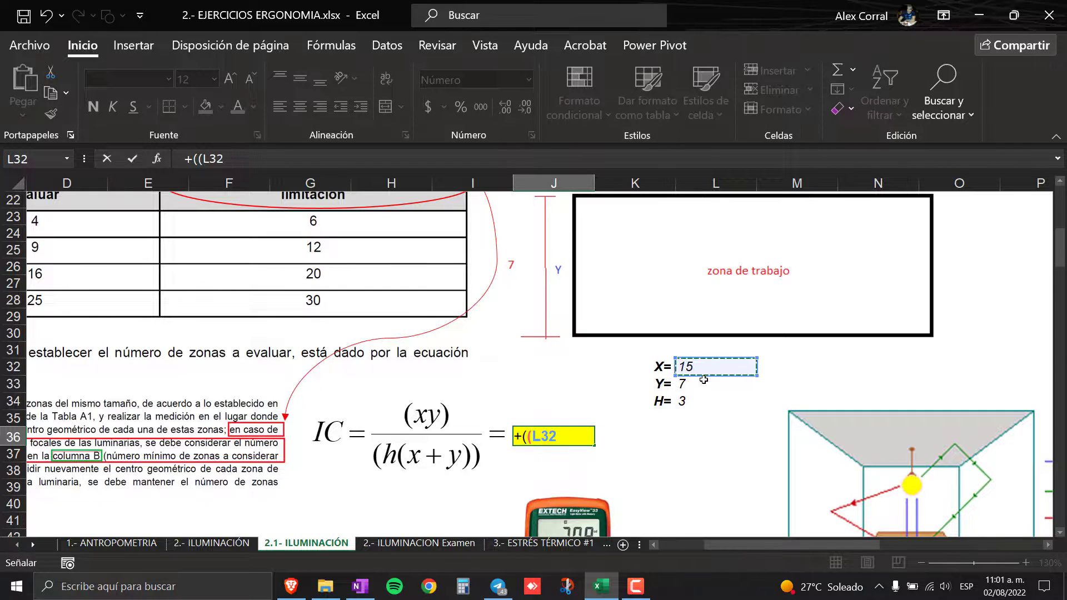
{"action": "type", "text": "*"}
{"action": "left_click", "coordinate": [704, 382]}
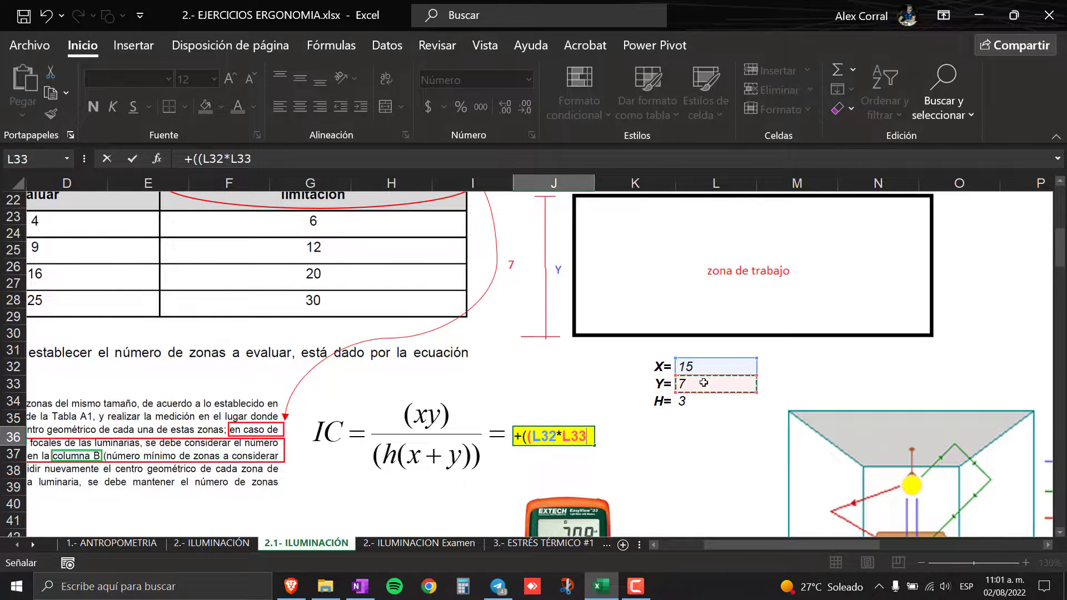
{"action": "type", "text": ")"}
{"action": "type", "text": "/("}
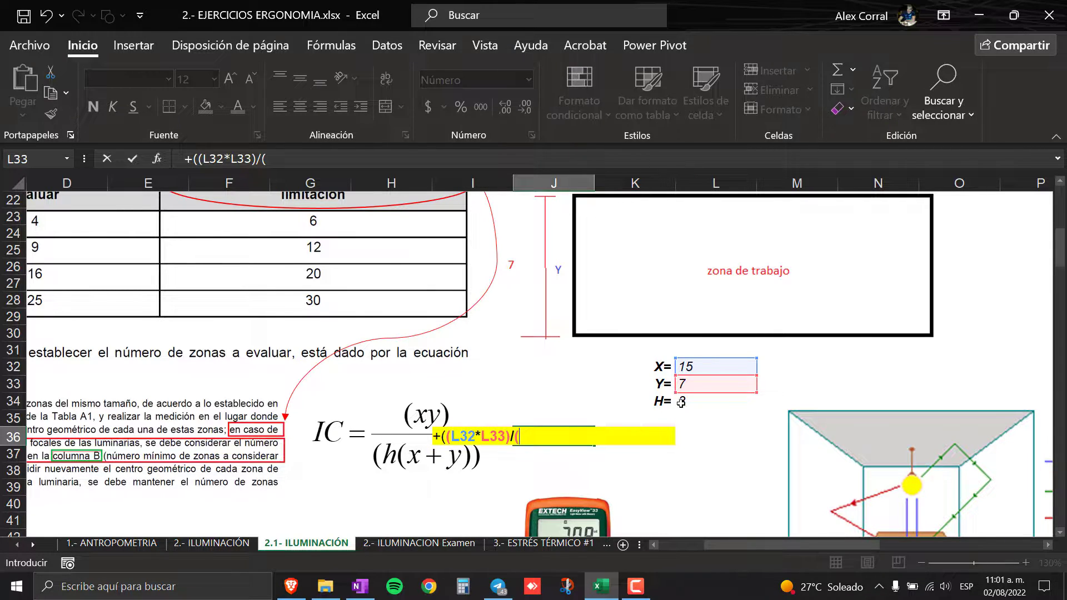
- Complete the denominator L34*(L32+L33) and commit the formula, giving an IC of 1.59
{"action": "left_click", "coordinate": [682, 401]}
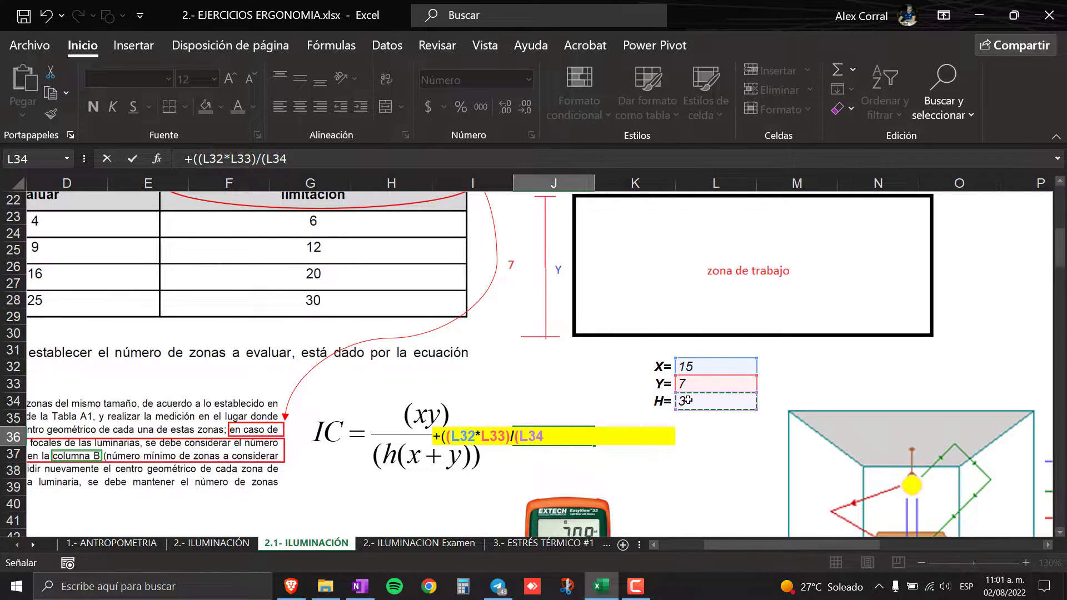
{"action": "type", "text": "*"}
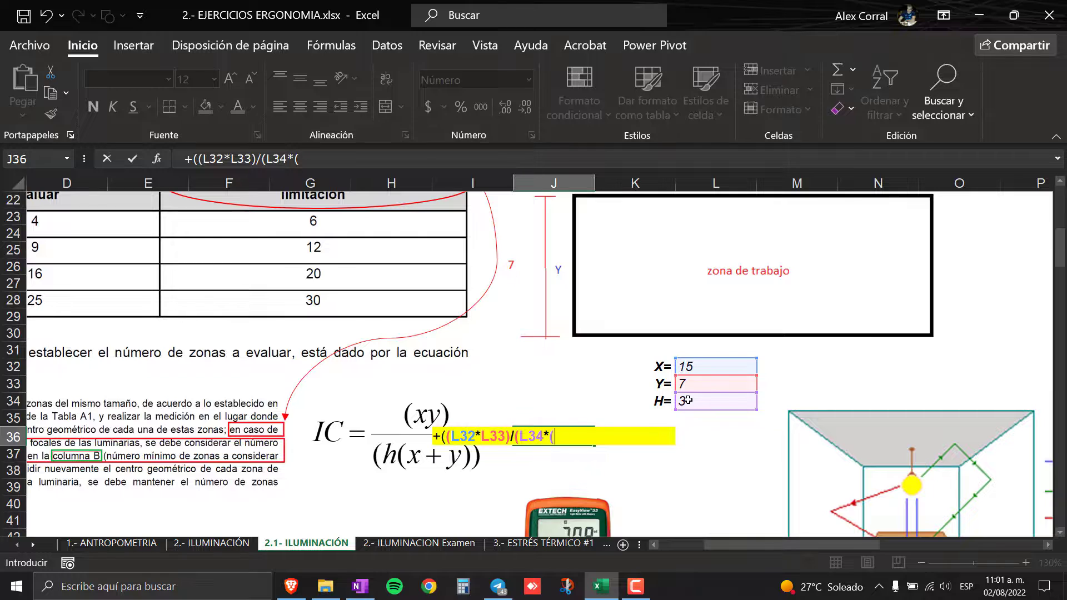
{"action": "left_click", "coordinate": [703, 368]}
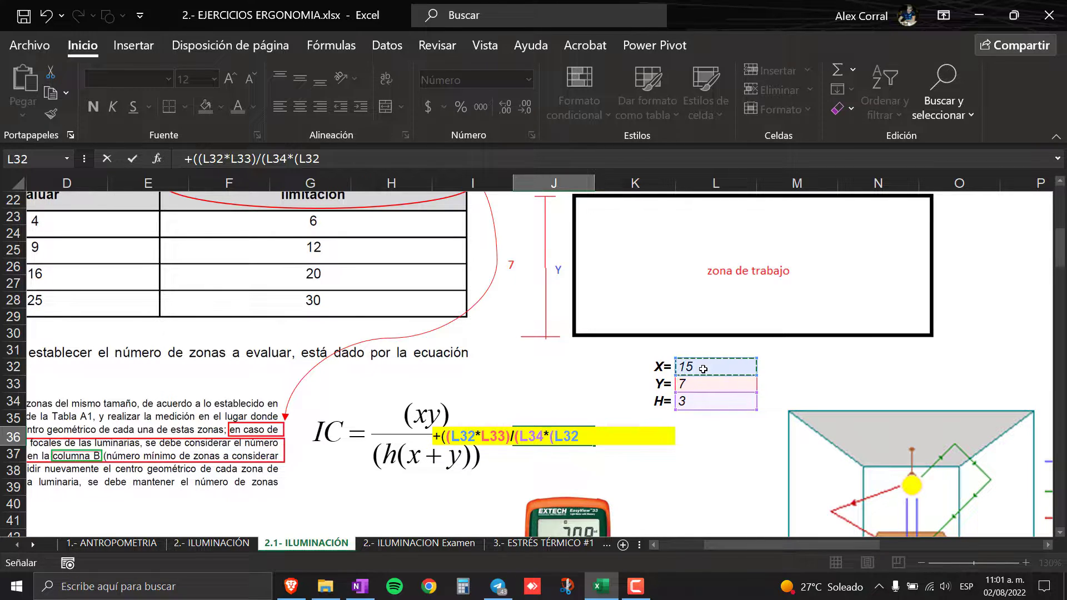
{"action": "type", "text": "+"}
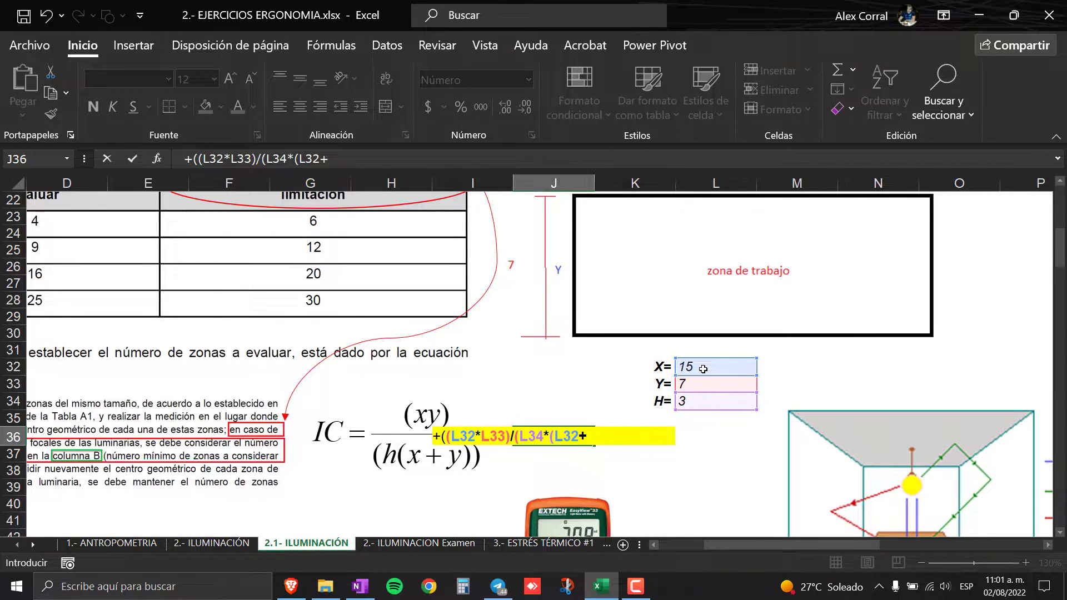
{"action": "left_click", "coordinate": [701, 383]}
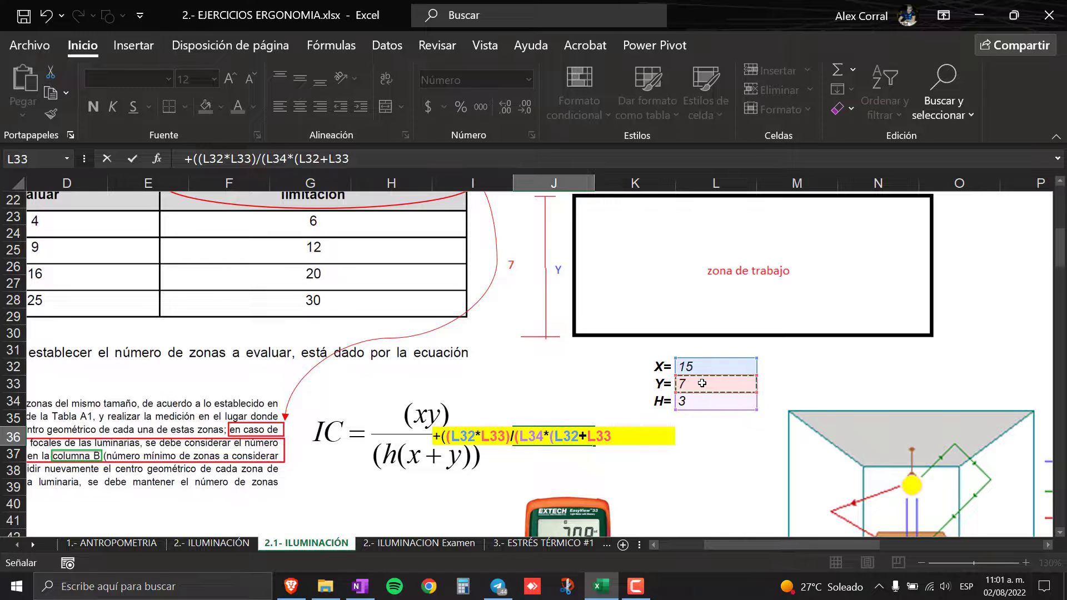
{"action": "type", "text": ")"}
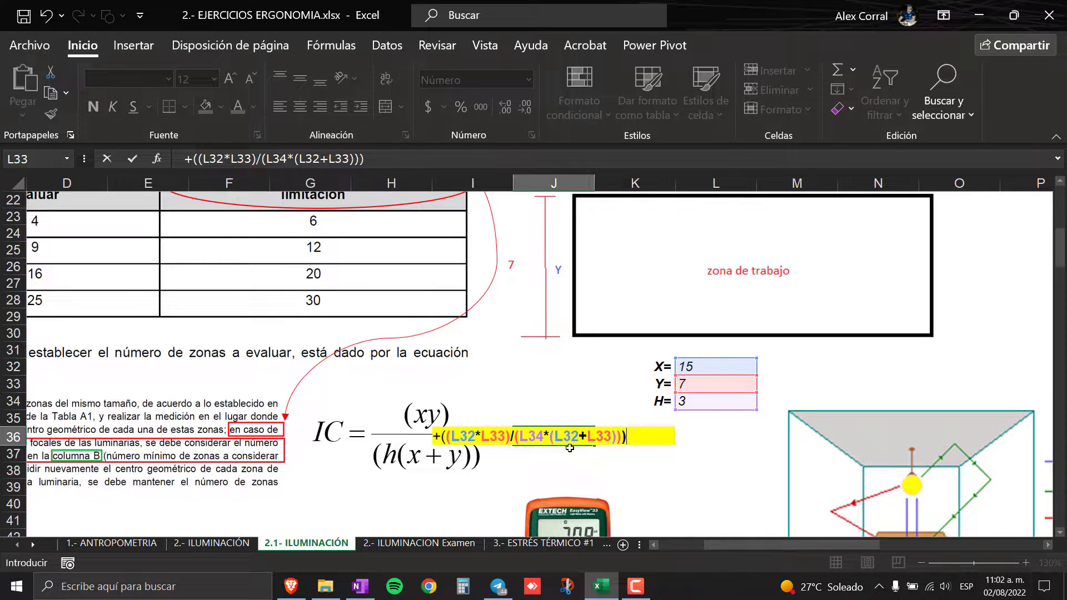
{"action": "key", "text": "Return"}
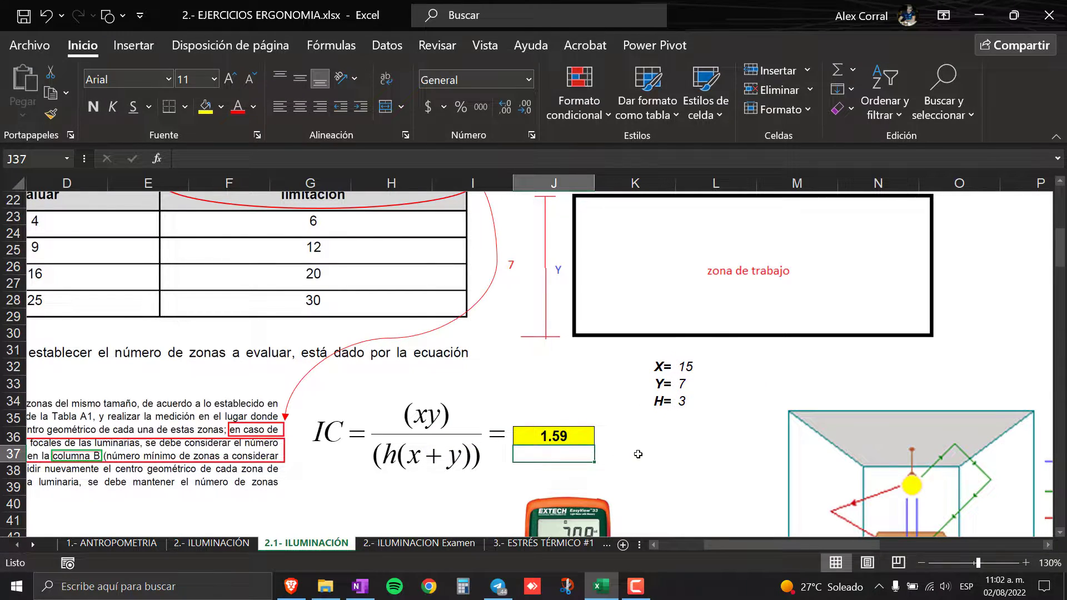
{"action": "left_click", "coordinate": [638, 454]}
- Bring Tabla A1 into view beside the 15 × 7 work-zone diagram and the 1.59 IC result
{"action": "left_click", "coordinate": [581, 442]}
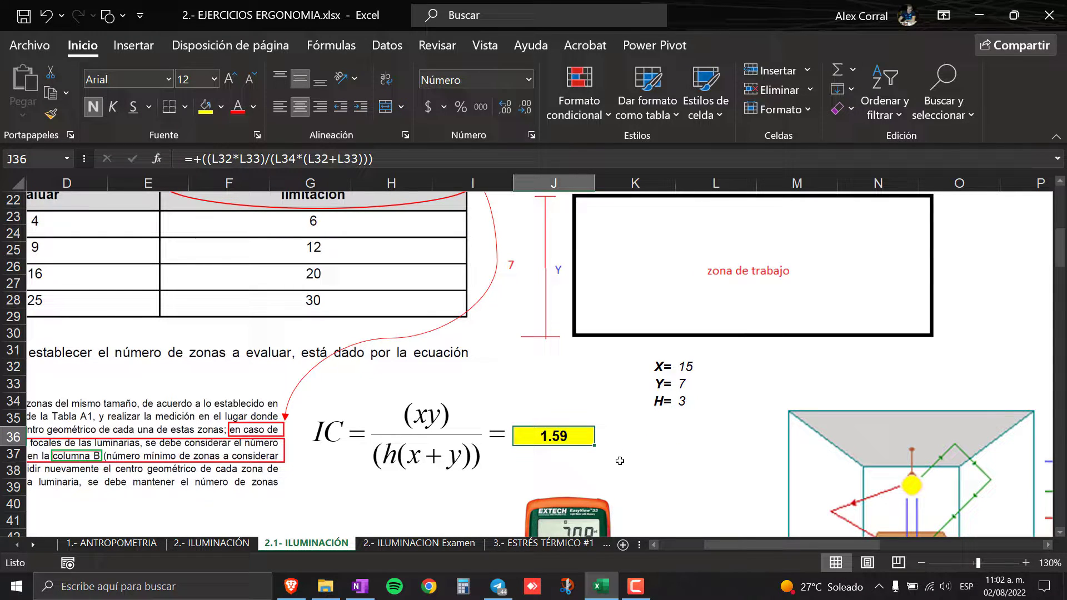
{"action": "scroll", "coordinate": [610, 465], "scroll_direction": "up", "scroll_amount": 5}
{"action": "scroll", "coordinate": [590, 464], "scroll_direction": "up", "scroll_amount": 2}
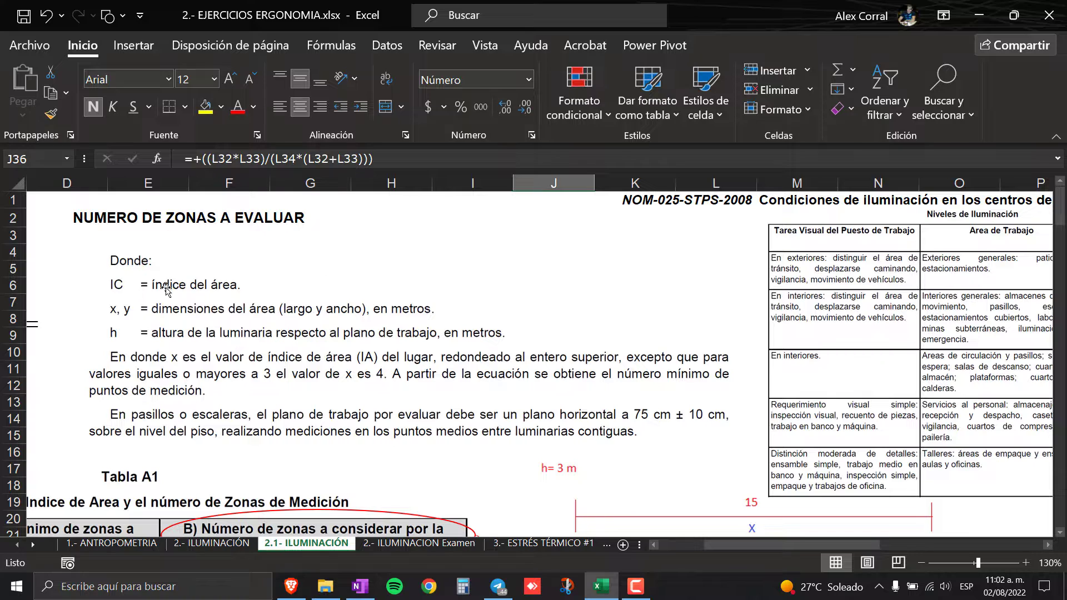
{"action": "scroll", "coordinate": [362, 344], "scroll_direction": "down", "scroll_amount": 3}
{"action": "scroll", "coordinate": [500, 388], "scroll_direction": "down", "scroll_amount": 3}
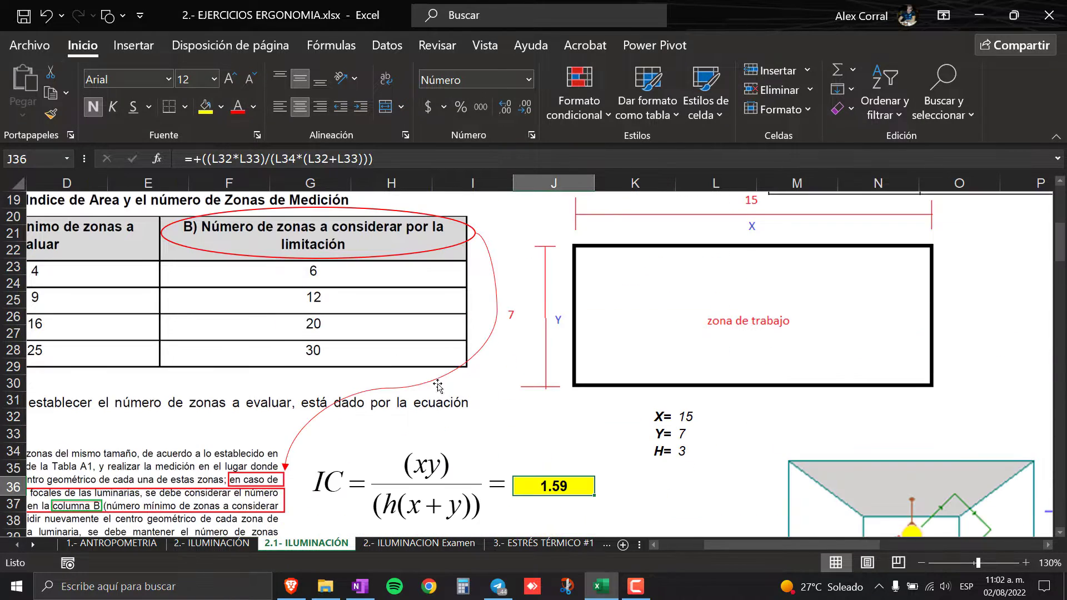
{"action": "scroll", "coordinate": [528, 397], "scroll_direction": "down", "scroll_amount": 2}
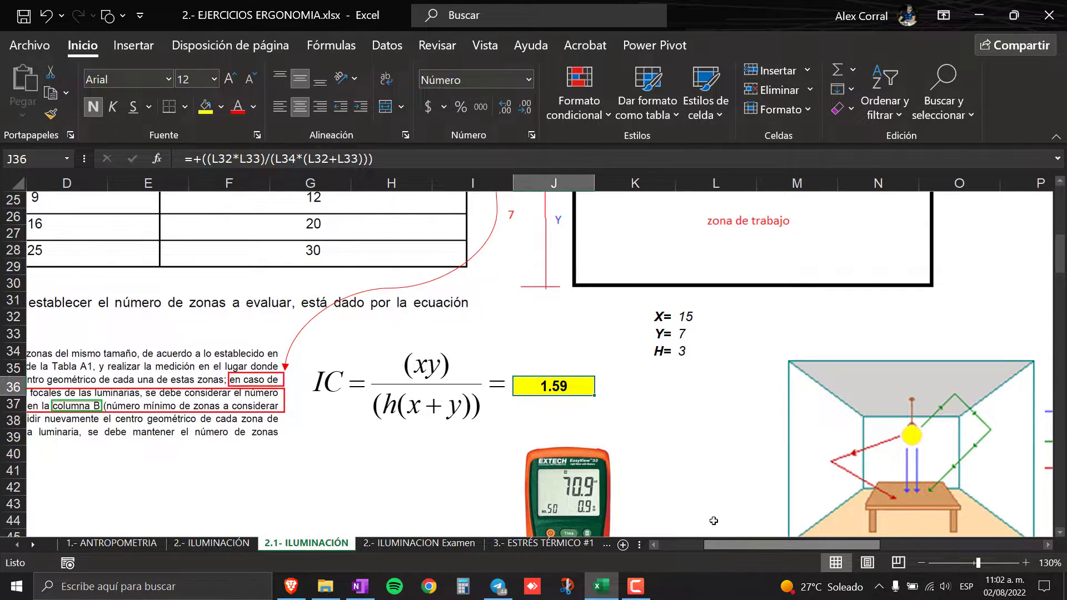
{"action": "scroll", "coordinate": [476, 434], "scroll_direction": "up", "scroll_amount": 2}
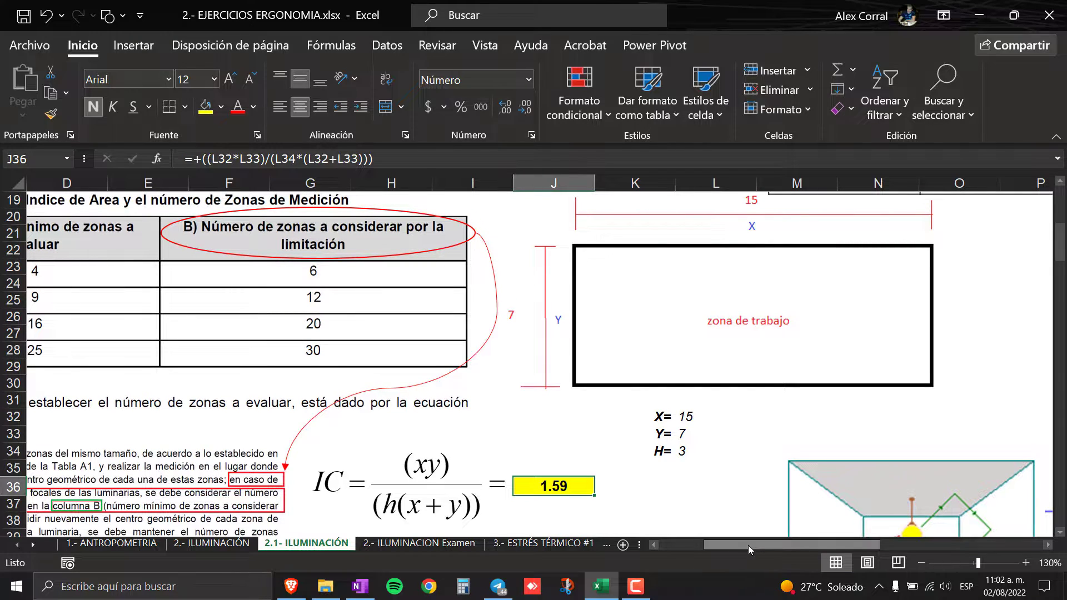
{"action": "left_click_drag", "start_coordinate": [748, 546], "coordinate": [707, 548]}
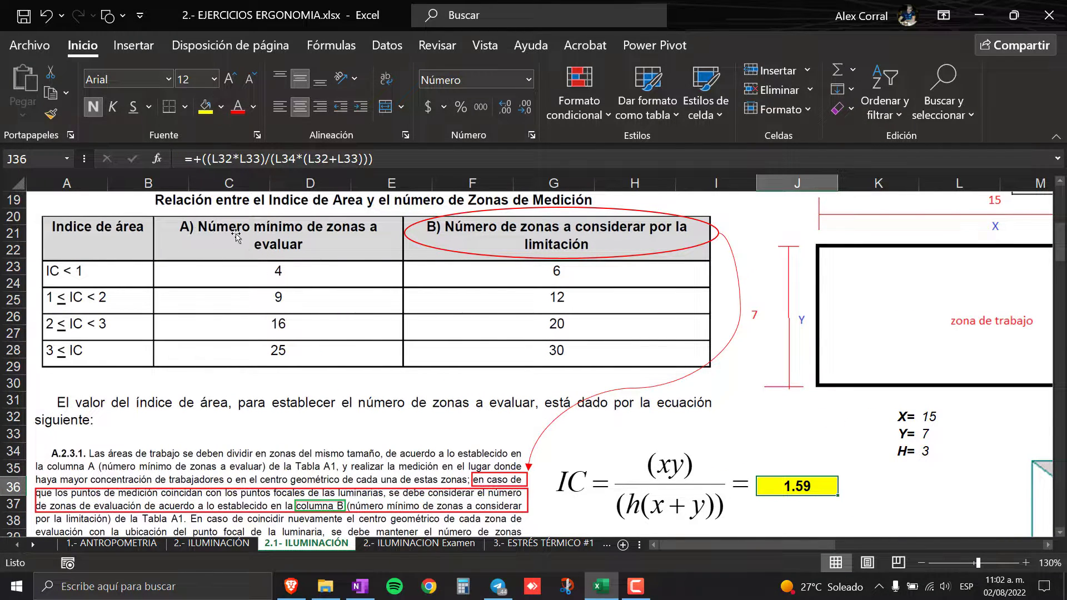
{"action": "scroll", "coordinate": [236, 239], "scroll_direction": "up", "scroll_amount": 1}
{"action": "scroll", "coordinate": [232, 298], "scroll_direction": "down", "scroll_amount": 2}
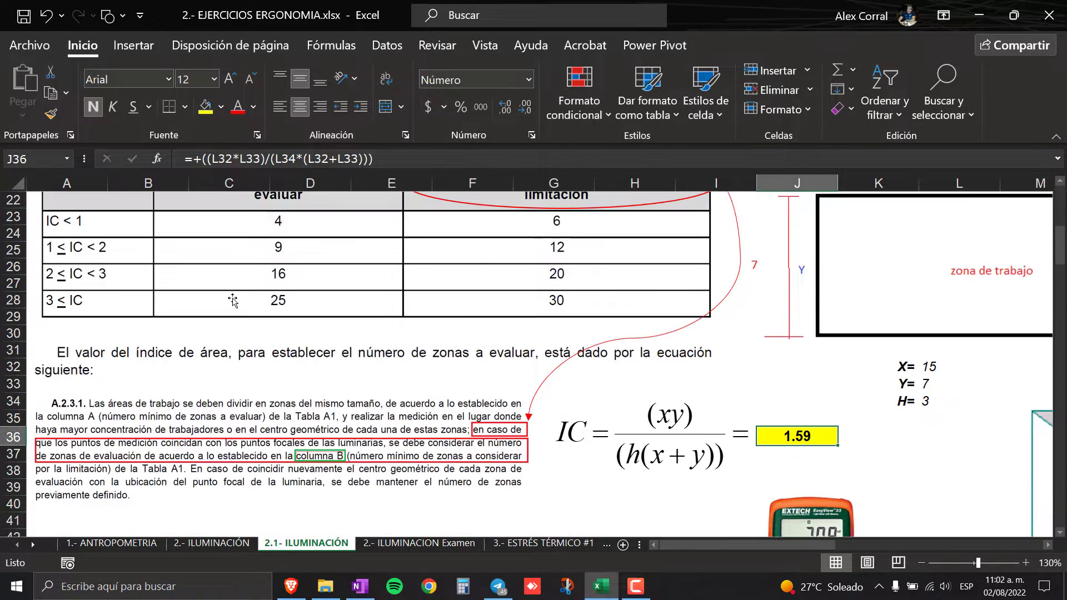
{"action": "scroll", "coordinate": [233, 299], "scroll_direction": "up", "scroll_amount": 1}
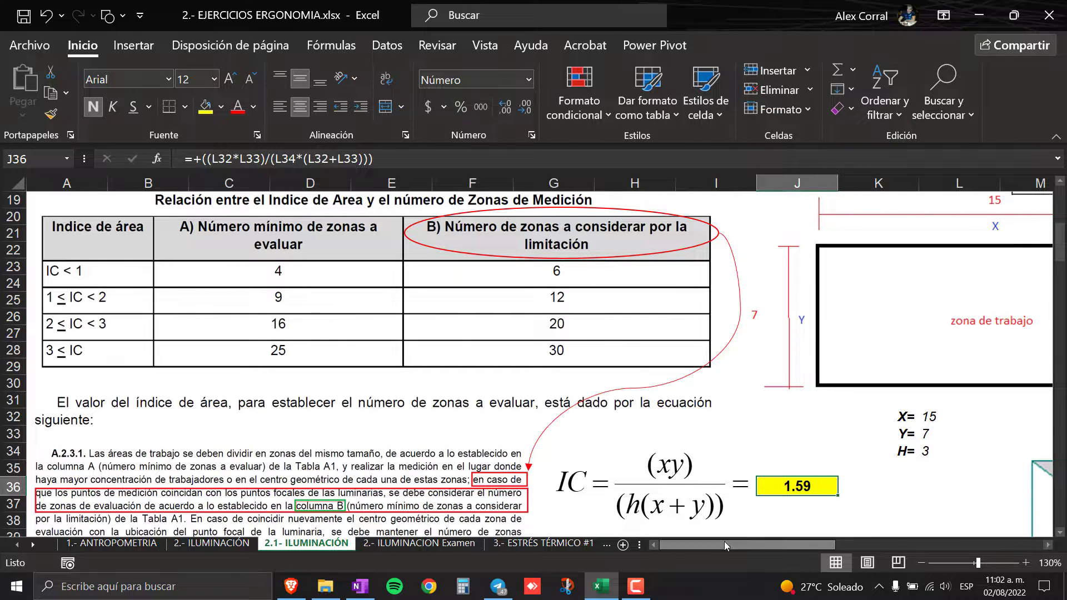
{"action": "left_click_drag", "start_coordinate": [725, 541], "coordinate": [772, 507]}
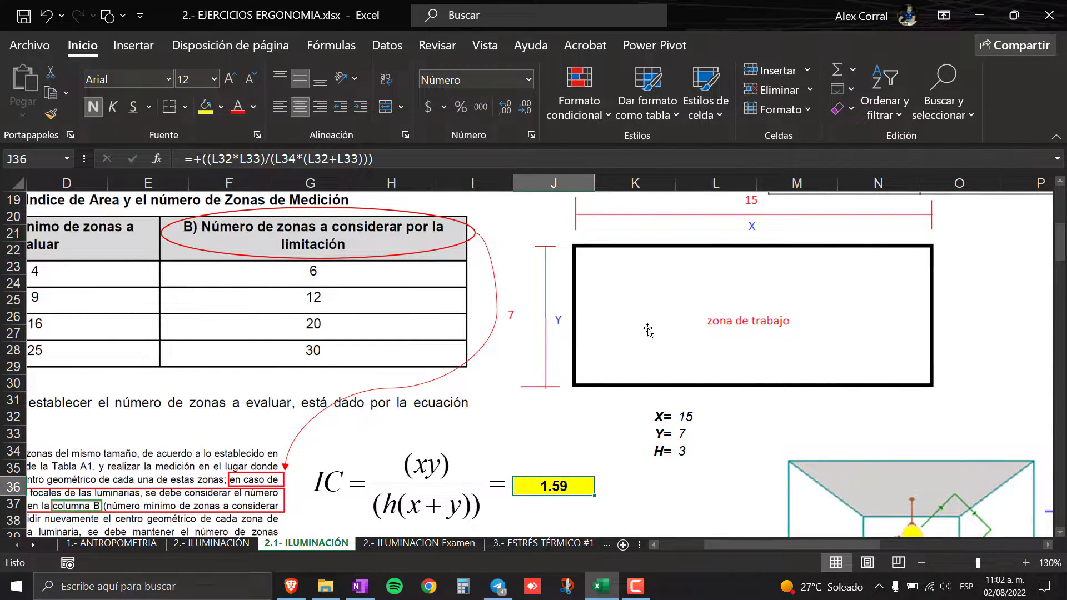
{"action": "key", "text": "super"}
- Launch the screen annotation pen, dock its toolbar at the right and select the highlighter
{"action": "left_click", "coordinate": [332, 370]}
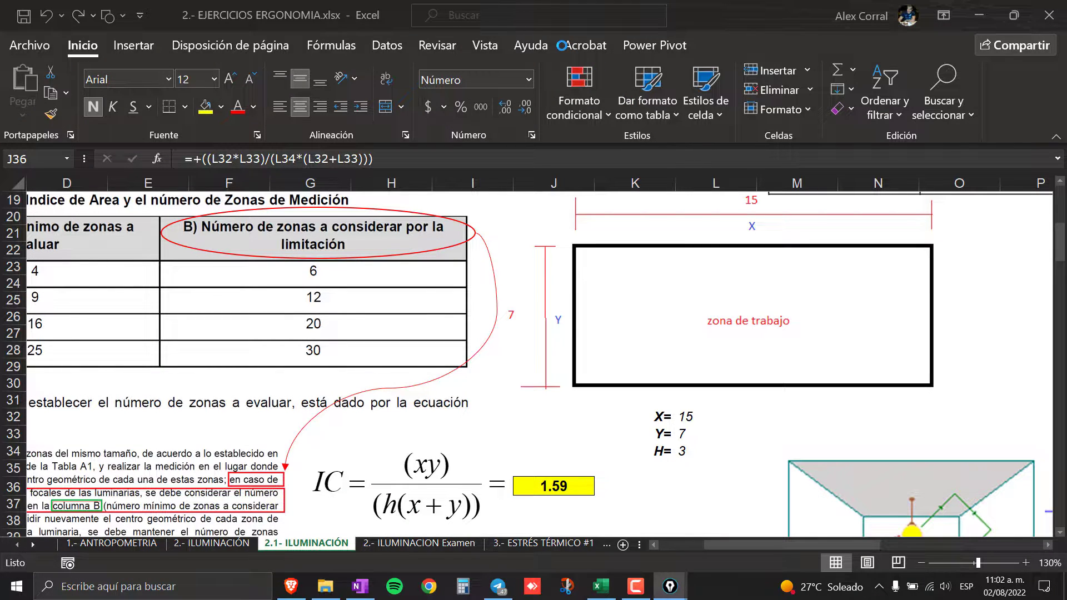
{"action": "left_click_drag", "start_coordinate": [530, 118], "coordinate": [1042, 169]}
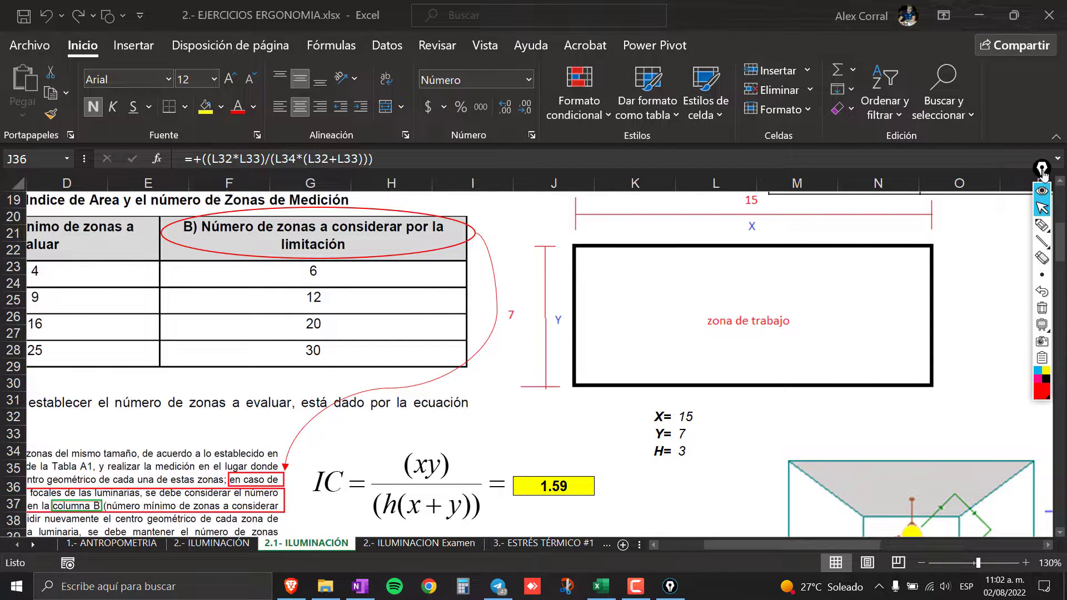
{"action": "left_click", "coordinate": [1041, 225]}
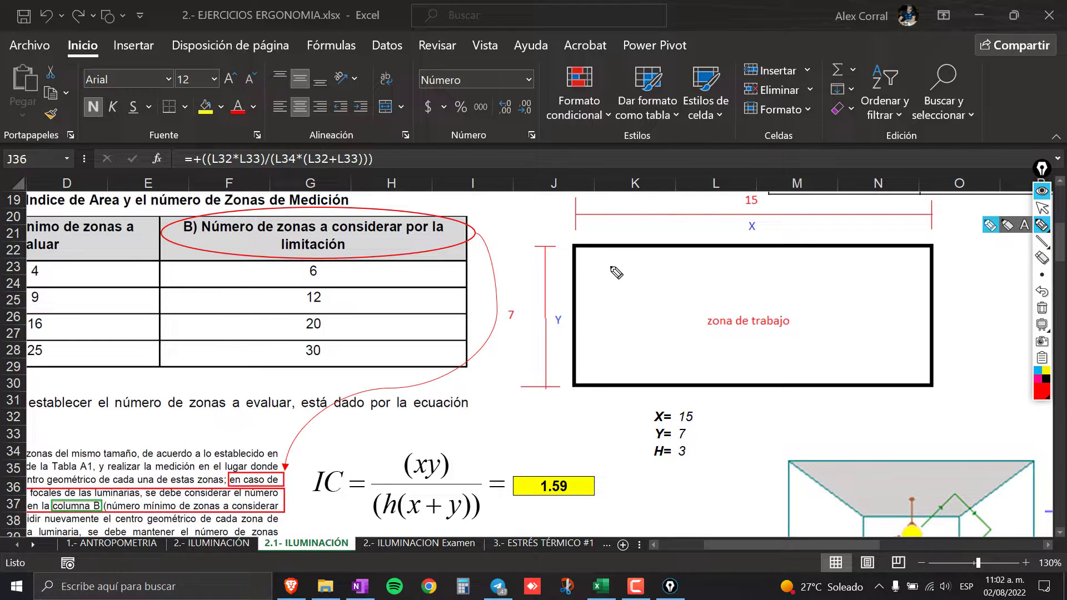
{"action": "left_click_drag", "start_coordinate": [610, 263], "coordinate": [599, 271]}
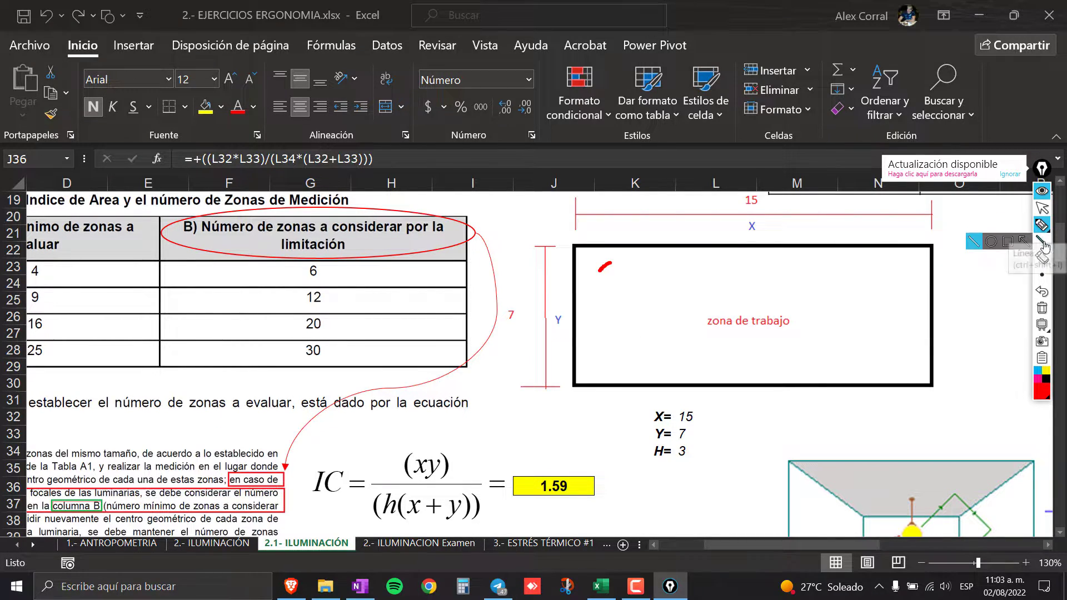
{"action": "left_click", "coordinate": [1048, 279]}
{"action": "left_click", "coordinate": [974, 274]}
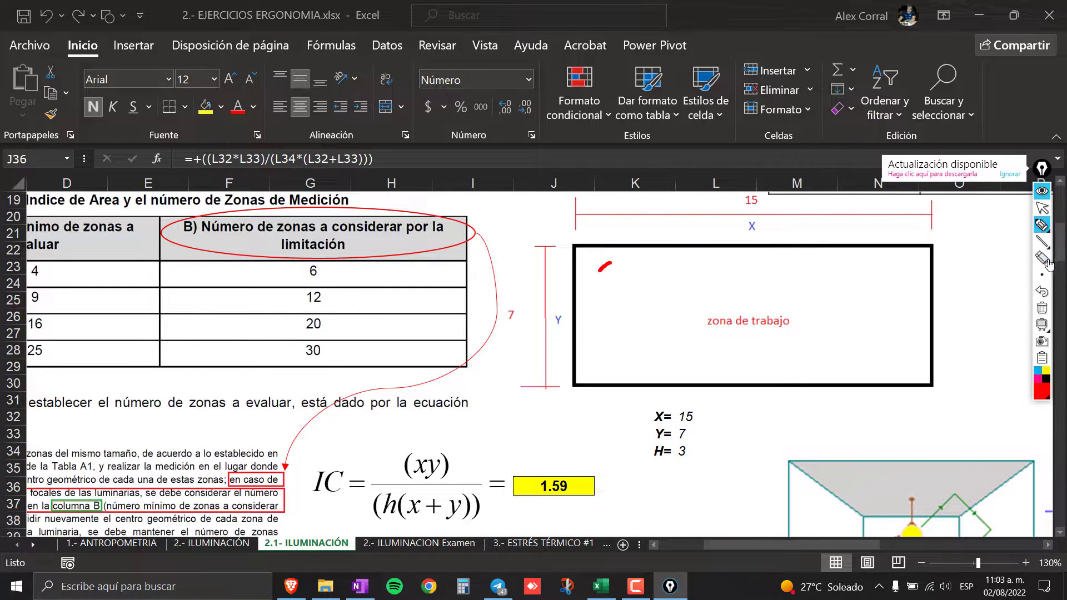
{"action": "left_click", "coordinate": [1042, 307]}
- Mark four measurement points in the work zone, circle the 9 minimum zones, then clear the marks
{"action": "left_click_drag", "start_coordinate": [602, 265], "coordinate": [612, 277]}
{"action": "left_click_drag", "start_coordinate": [612, 265], "coordinate": [601, 277]}
{"action": "mouse_move", "coordinate": [679, 265]}
{"action": "left_mouse_down"}
{"action": "mouse_move", "coordinate": [689, 276]}
{"action": "mouse_move", "coordinate": [679, 276]}
{"action": "left_mouse_up"}
{"action": "mouse_move", "coordinate": [797, 266]}
{"action": "left_mouse_down"}
{"action": "mouse_move", "coordinate": [812, 278]}
{"action": "mouse_move", "coordinate": [798, 279]}
{"action": "left_mouse_up"}
{"action": "mouse_move", "coordinate": [889, 270]}
{"action": "left_mouse_down"}
{"action": "mouse_move", "coordinate": [904, 283]}
{"action": "mouse_move", "coordinate": [889, 283]}
{"action": "left_mouse_up"}
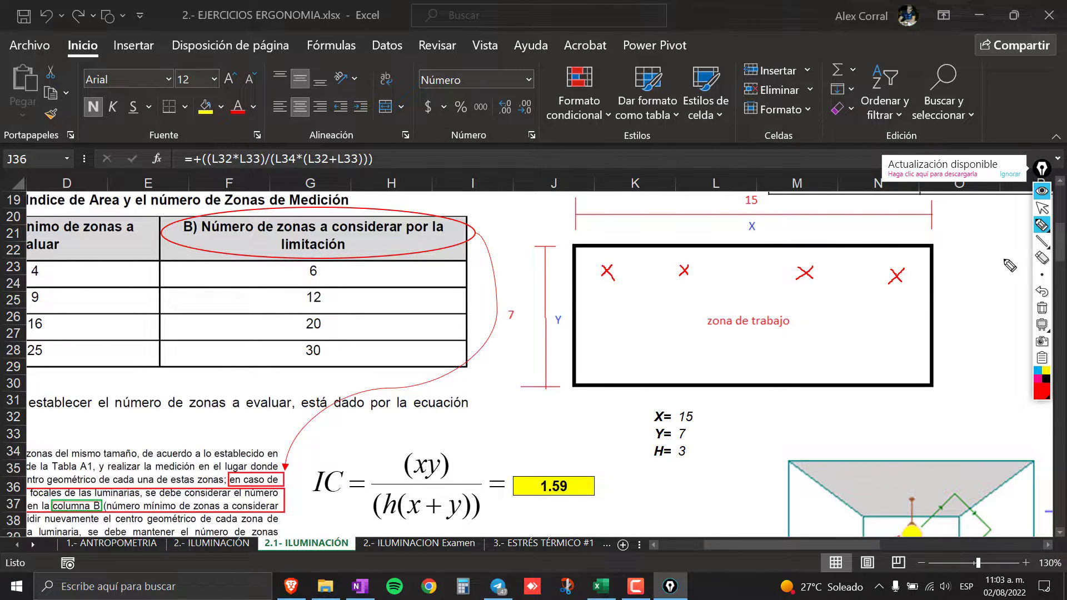
{"action": "left_click", "coordinate": [1042, 225]}
{"action": "left_click", "coordinate": [1010, 174]}
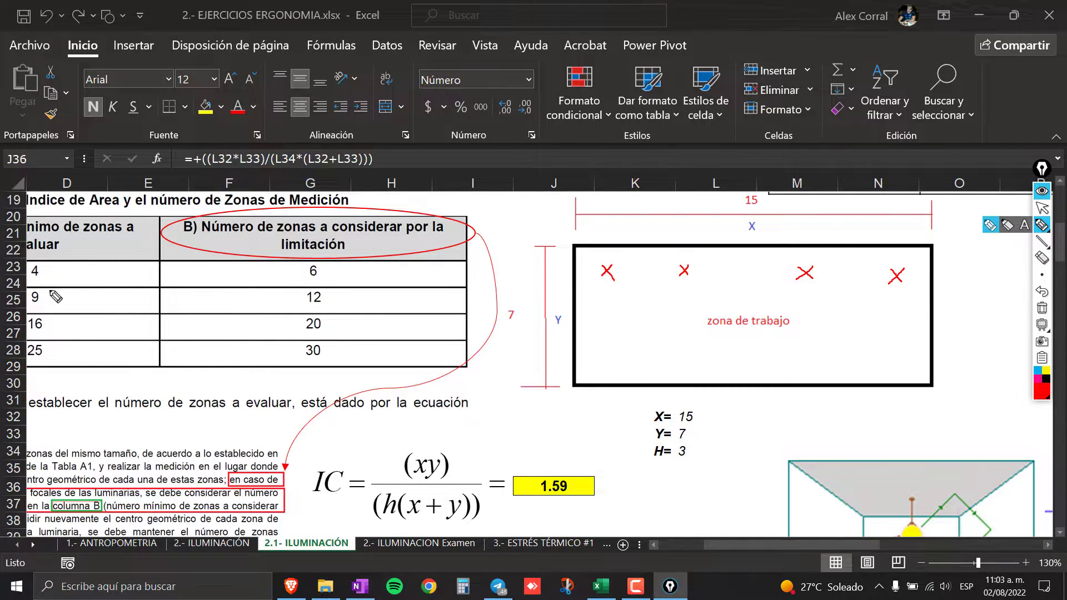
{"action": "mouse_move", "coordinate": [62, 287]}
{"action": "left_mouse_down"}
{"action": "mouse_move", "coordinate": [45, 295]}
{"action": "mouse_move", "coordinate": [53, 304]}
{"action": "left_mouse_up"}
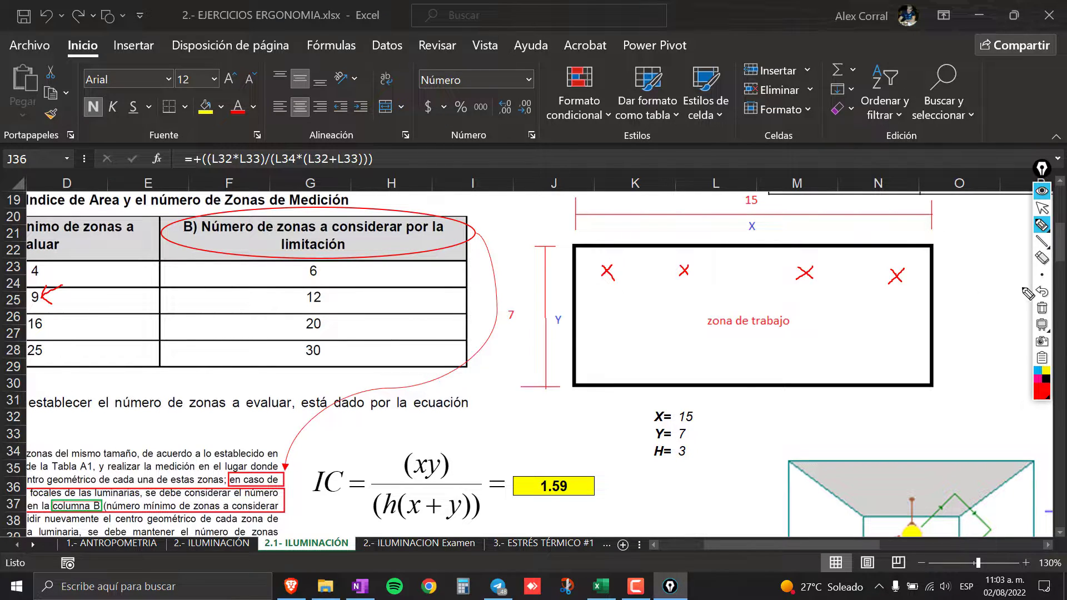
{"action": "left_click", "coordinate": [1042, 308]}
{"action": "mouse_move", "coordinate": [635, 279]}
{"action": "left_mouse_down"}
{"action": "mouse_move", "coordinate": [627, 284]}
{"action": "mouse_move", "coordinate": [645, 266]}
{"action": "mouse_move", "coordinate": [624, 296]}
{"action": "mouse_move", "coordinate": [652, 293]}
{"action": "mouse_move", "coordinate": [626, 271]}
{"action": "left_mouse_up"}
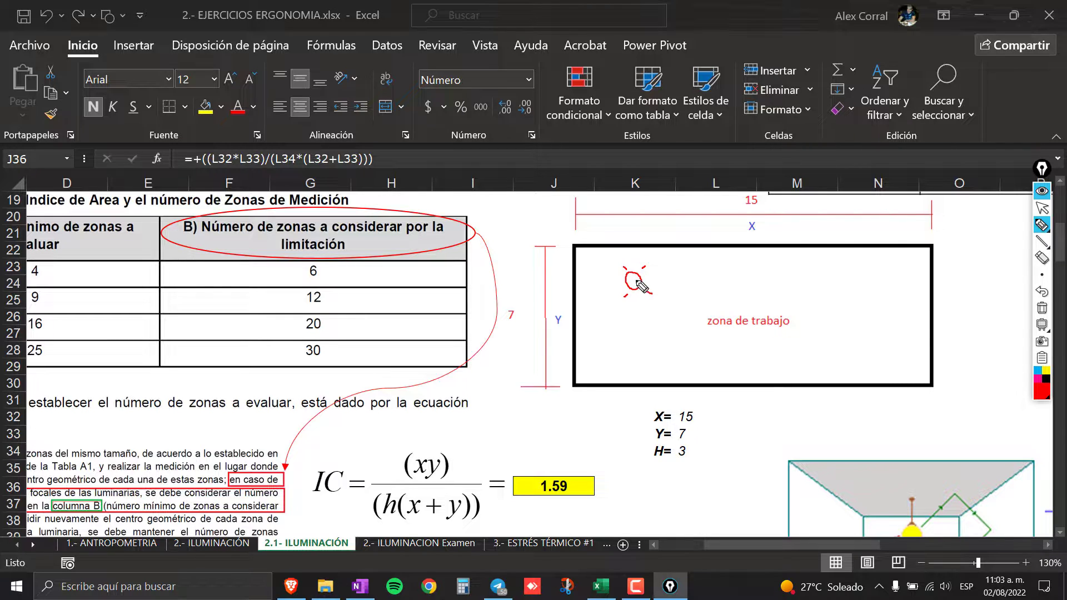
{"action": "left_click_drag", "start_coordinate": [626, 274], "coordinate": [639, 287]}
{"action": "mouse_move", "coordinate": [45, 289]}
{"action": "left_mouse_down"}
{"action": "mouse_move", "coordinate": [58, 283]}
{"action": "mouse_move", "coordinate": [52, 299]}
{"action": "left_mouse_up"}
{"action": "mouse_move", "coordinate": [319, 287]}
{"action": "left_mouse_down"}
{"action": "mouse_move", "coordinate": [300, 305]}
{"action": "mouse_move", "coordinate": [316, 295]}
{"action": "left_mouse_up"}
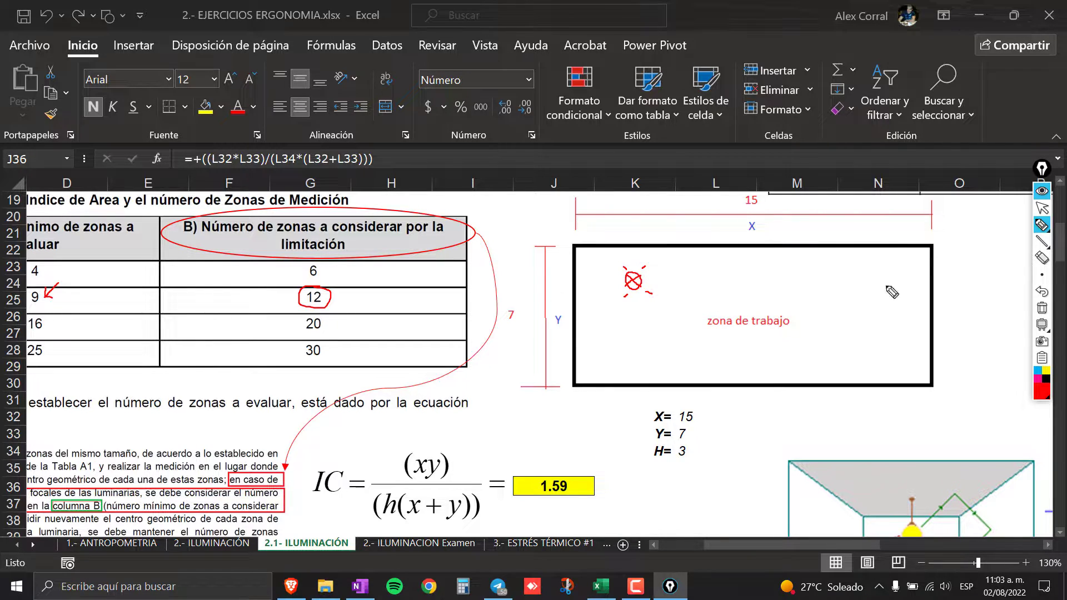
{"action": "left_click", "coordinate": [1041, 307]}
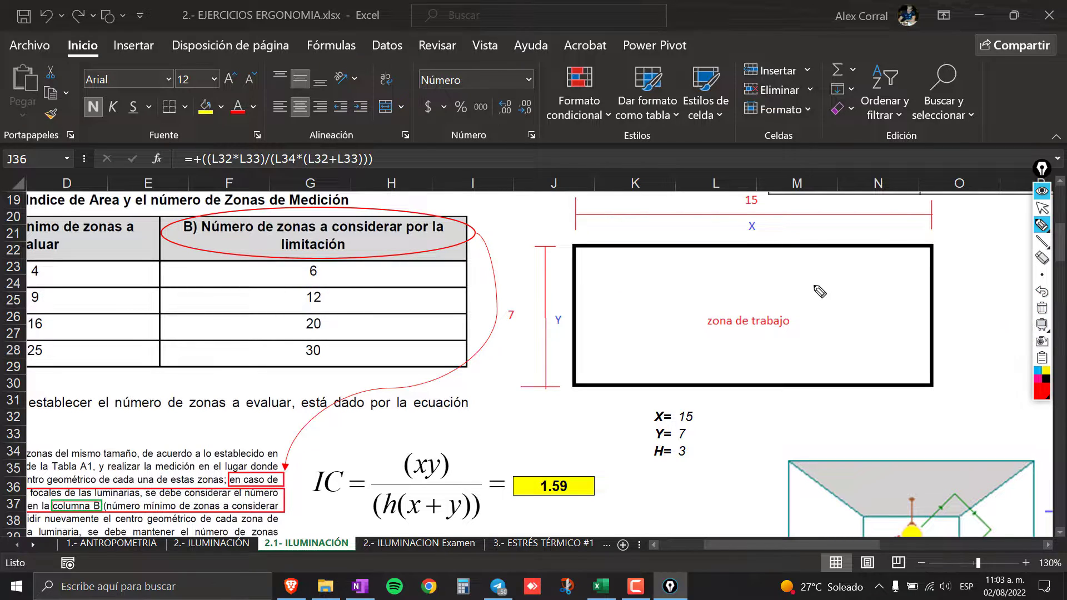
{"action": "mouse_move", "coordinate": [623, 268]}
{"action": "left_mouse_down"}
{"action": "mouse_move", "coordinate": [605, 283]}
{"action": "mouse_move", "coordinate": [623, 282]}
{"action": "left_mouse_up"}
{"action": "mouse_move", "coordinate": [728, 270]}
{"action": "left_mouse_down"}
{"action": "mouse_move", "coordinate": [715, 282]}
{"action": "mouse_move", "coordinate": [728, 283]}
{"action": "left_mouse_up"}
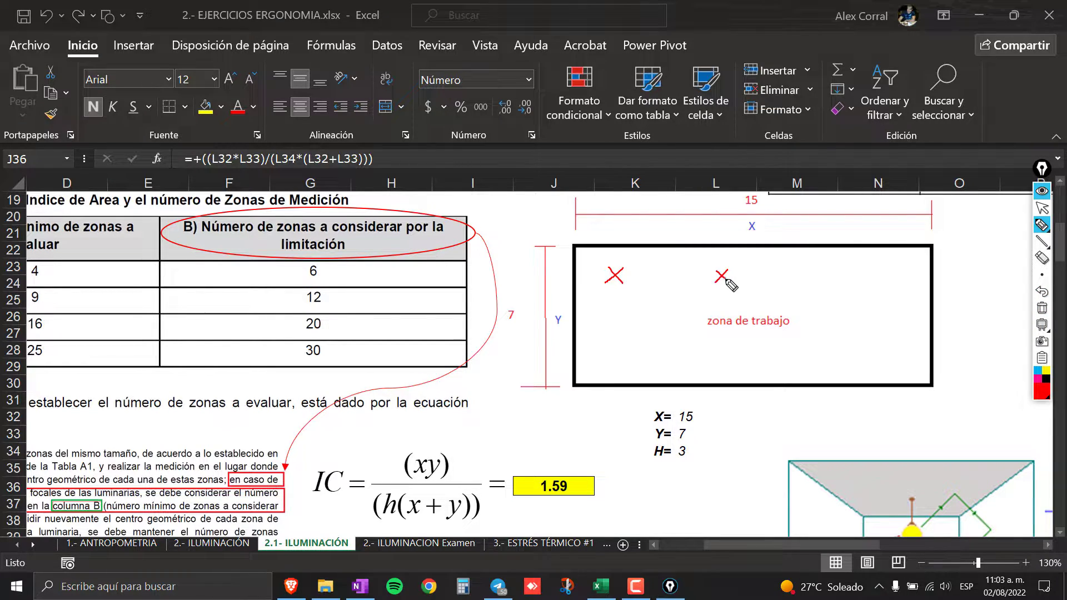
{"action": "mouse_move", "coordinate": [859, 274]}
{"action": "left_mouse_down"}
{"action": "mouse_move", "coordinate": [845, 287]}
{"action": "mouse_move", "coordinate": [858, 287]}
{"action": "left_mouse_up"}
{"action": "mouse_move", "coordinate": [626, 326]}
{"action": "left_mouse_down"}
{"action": "mouse_move", "coordinate": [612, 340]}
{"action": "mouse_move", "coordinate": [625, 340]}
{"action": "left_mouse_up"}
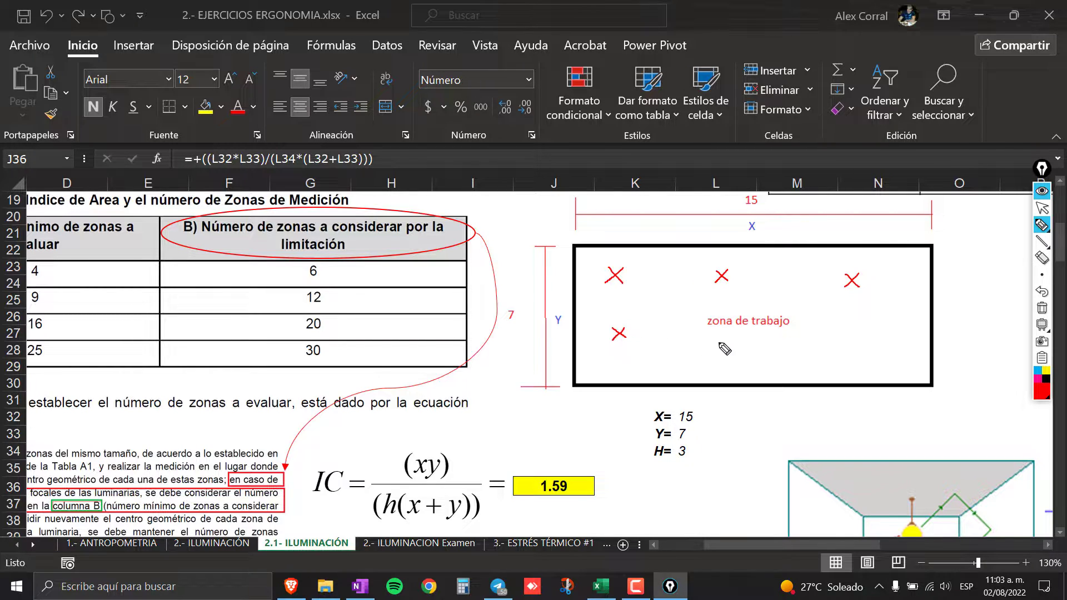
{"action": "mouse_move", "coordinate": [722, 335]}
{"action": "left_mouse_down"}
{"action": "mouse_move", "coordinate": [711, 345]}
{"action": "mouse_move", "coordinate": [724, 345]}
{"action": "left_mouse_up"}
{"action": "mouse_move", "coordinate": [861, 329]}
{"action": "left_mouse_down"}
{"action": "mouse_move", "coordinate": [845, 339]}
{"action": "mouse_move", "coordinate": [862, 340]}
{"action": "left_mouse_up"}
{"action": "mouse_move", "coordinate": [627, 356]}
{"action": "left_mouse_down"}
{"action": "mouse_move", "coordinate": [614, 371]}
{"action": "mouse_move", "coordinate": [627, 371]}
{"action": "left_mouse_up"}
{"action": "mouse_move", "coordinate": [723, 362]}
{"action": "left_mouse_down"}
{"action": "mouse_move", "coordinate": [739, 373]}
{"action": "mouse_move", "coordinate": [723, 374]}
{"action": "left_mouse_up"}
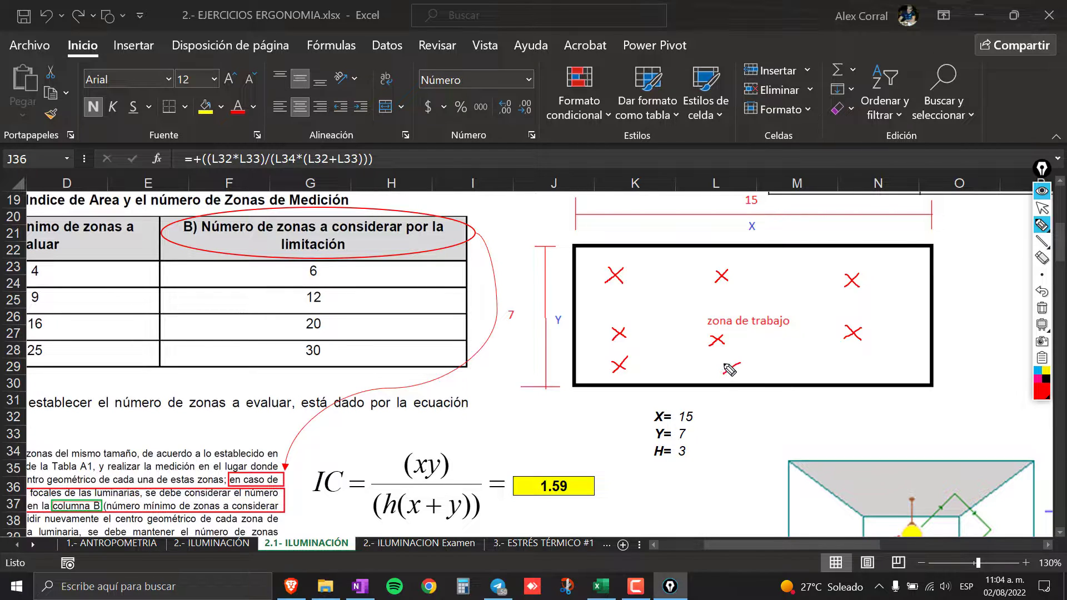
{"action": "mouse_move", "coordinate": [869, 358]}
{"action": "left_mouse_down"}
{"action": "mouse_move", "coordinate": [853, 371]}
{"action": "mouse_move", "coordinate": [870, 369]}
{"action": "left_mouse_up"}
{"action": "left_click", "coordinate": [1042, 308]}
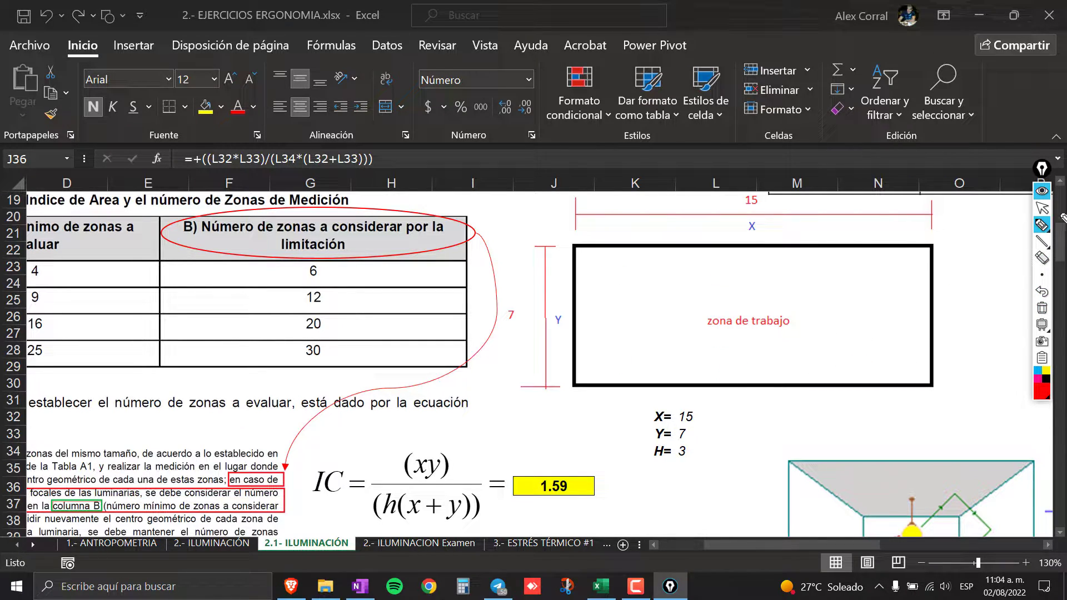
{"action": "left_click", "coordinate": [1041, 208]}
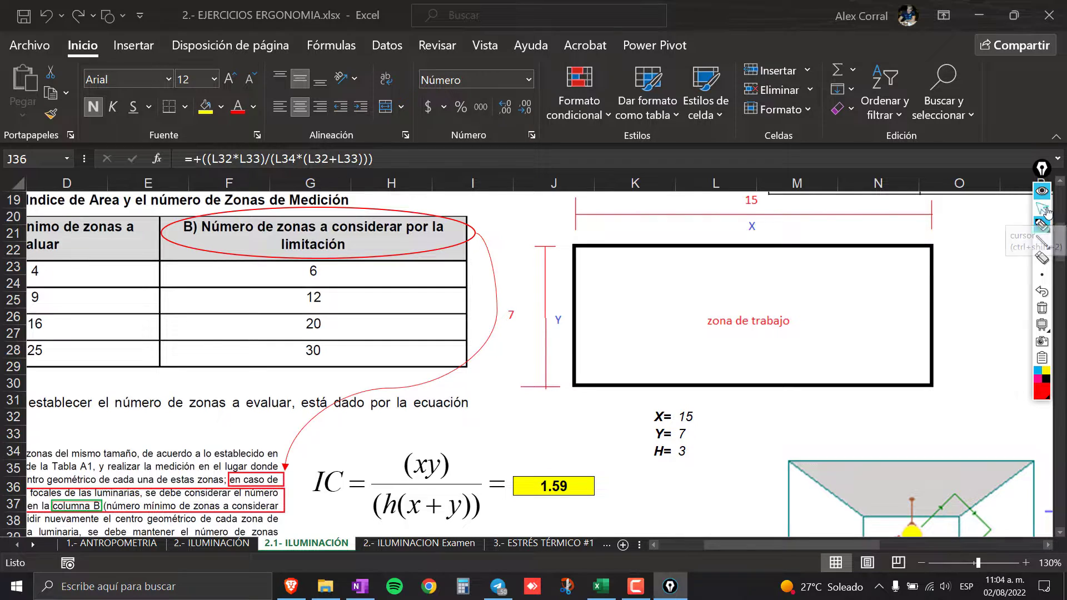
{"action": "left_click", "coordinate": [854, 548]}
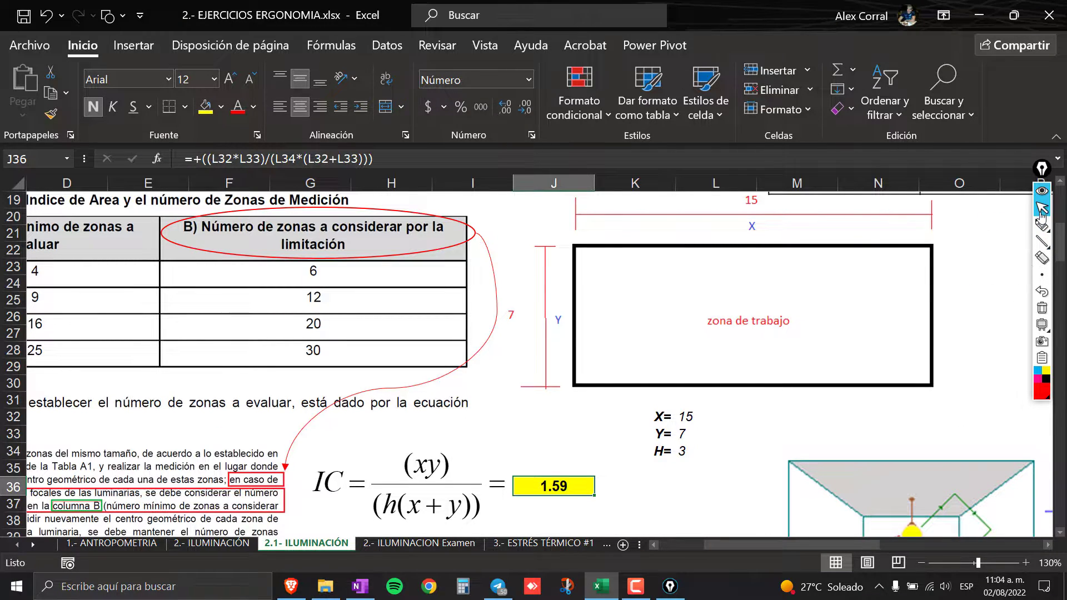
{"action": "left_click", "coordinate": [1041, 191]}
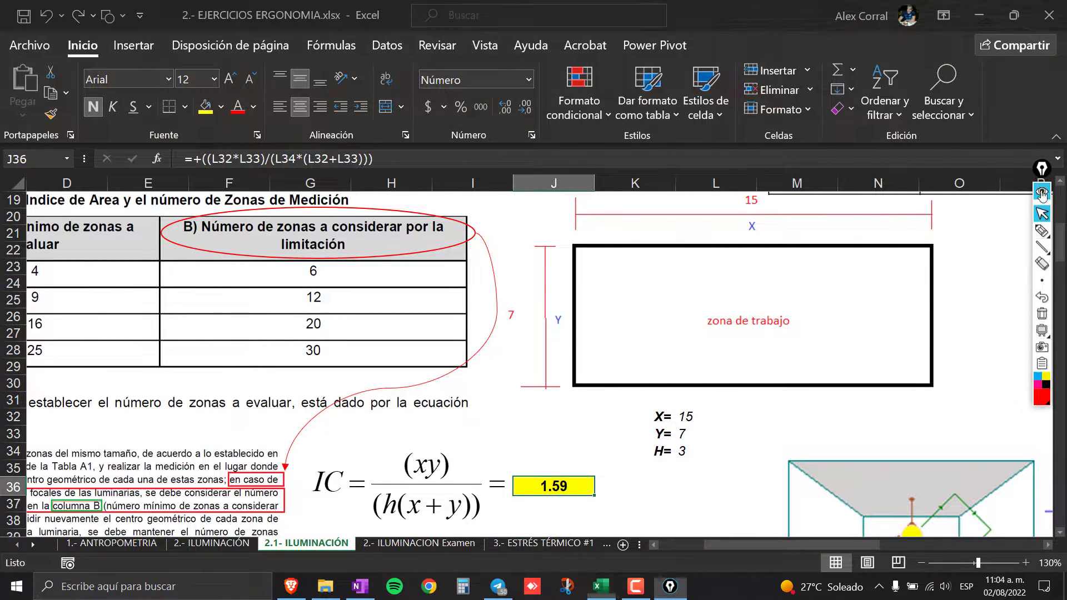
{"action": "left_click", "coordinate": [725, 537]}
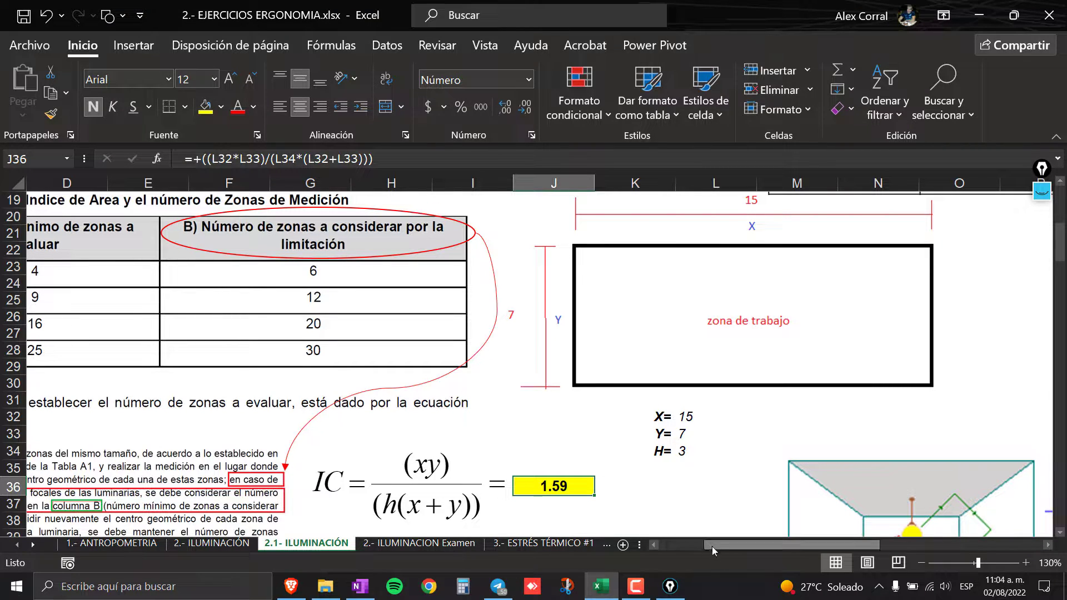
{"action": "left_click_drag", "start_coordinate": [712, 546], "coordinate": [691, 554]}
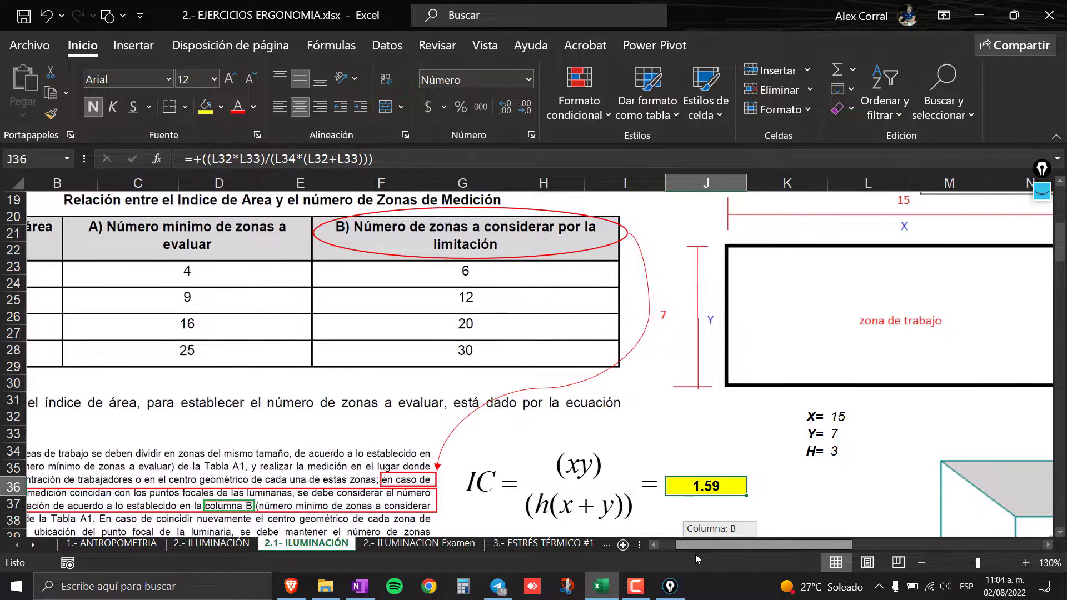
{"action": "left_click_drag", "start_coordinate": [691, 553], "coordinate": [712, 555]}
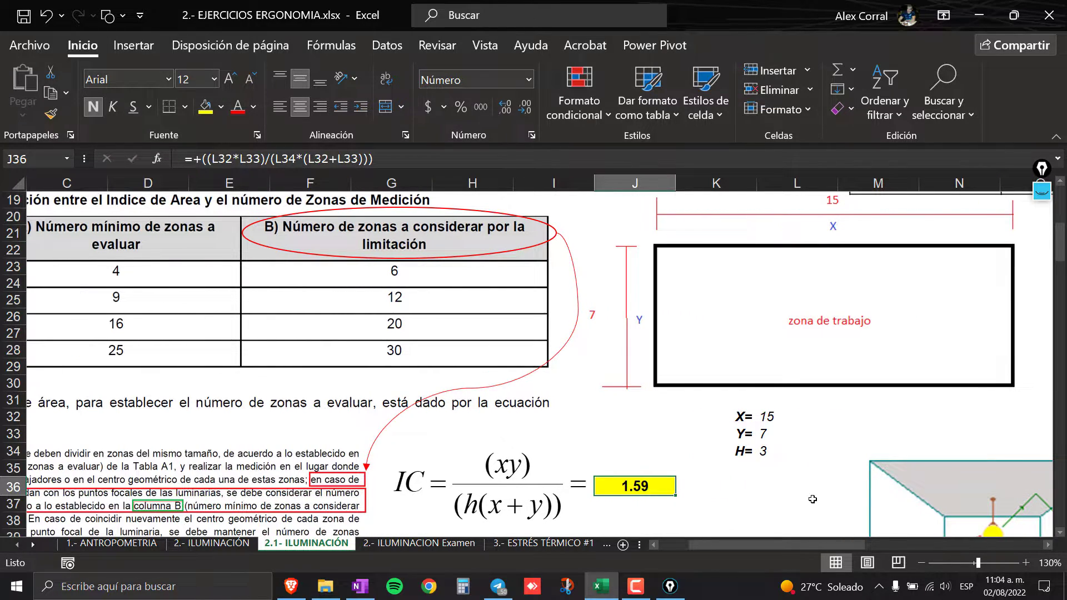
{"action": "scroll", "coordinate": [582, 464], "scroll_direction": "up", "scroll_amount": 3}
{"action": "scroll", "coordinate": [621, 460], "scroll_direction": "up", "scroll_amount": 3}
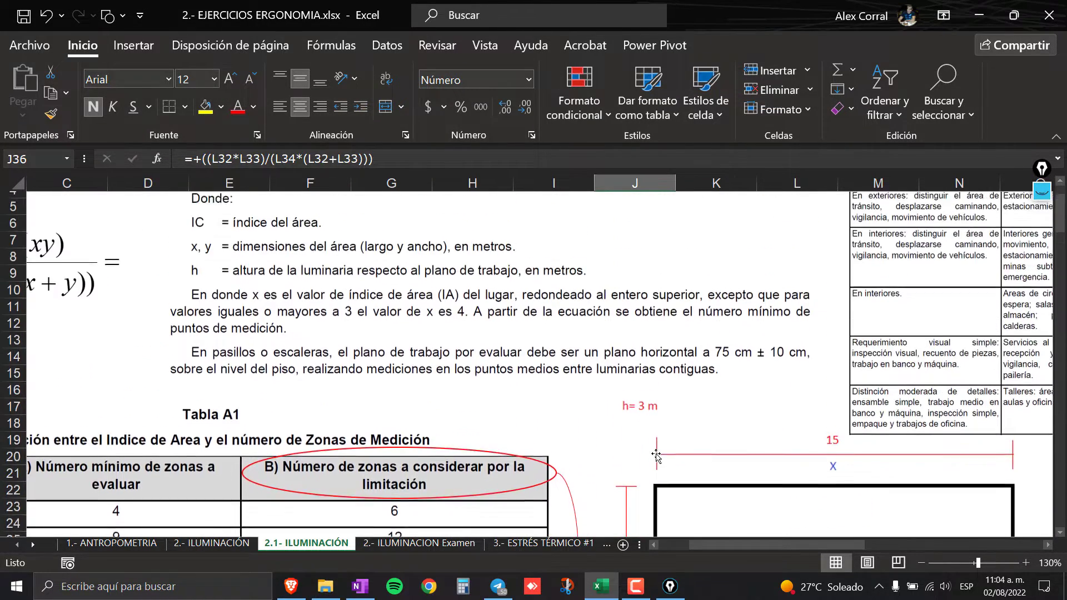
{"action": "left_click_drag", "start_coordinate": [701, 544], "coordinate": [811, 542]}
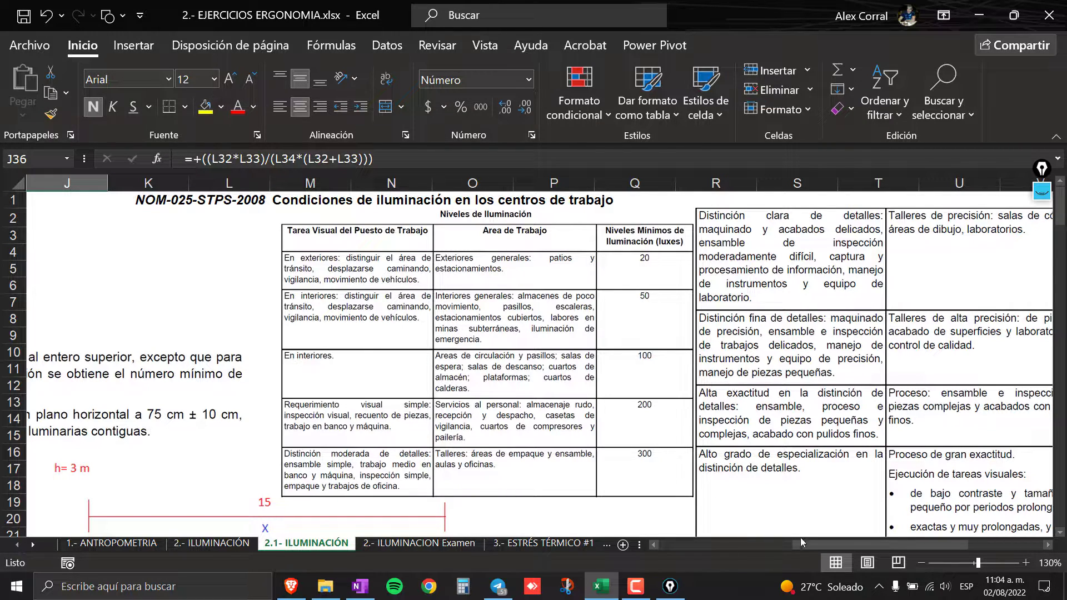
{"action": "left_click_drag", "start_coordinate": [800, 538], "coordinate": [843, 546]}
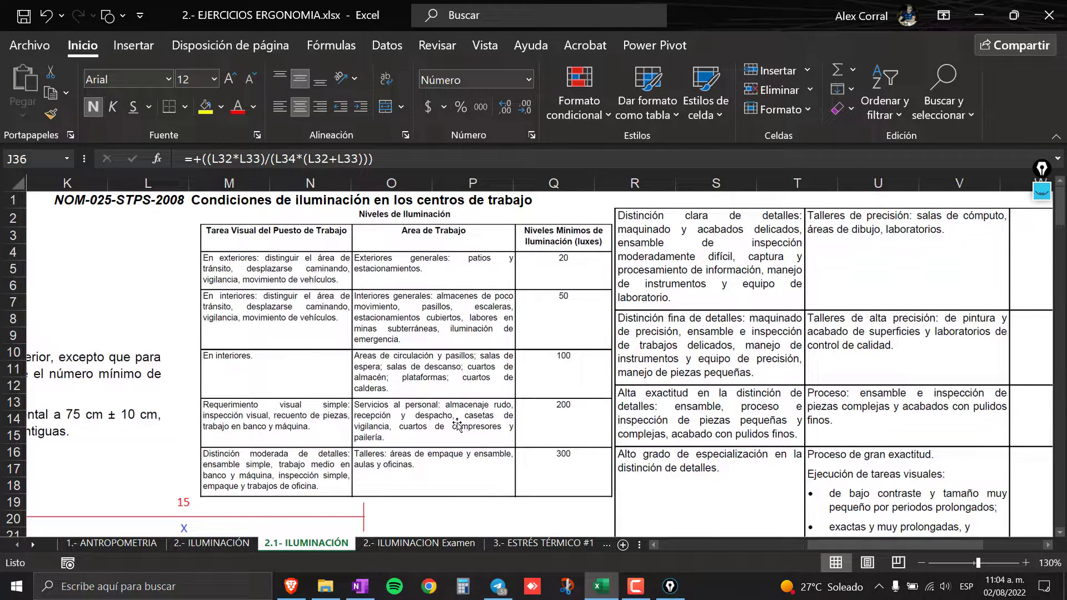
{"action": "scroll", "coordinate": [446, 448], "scroll_direction": "down", "scroll_amount": 1}
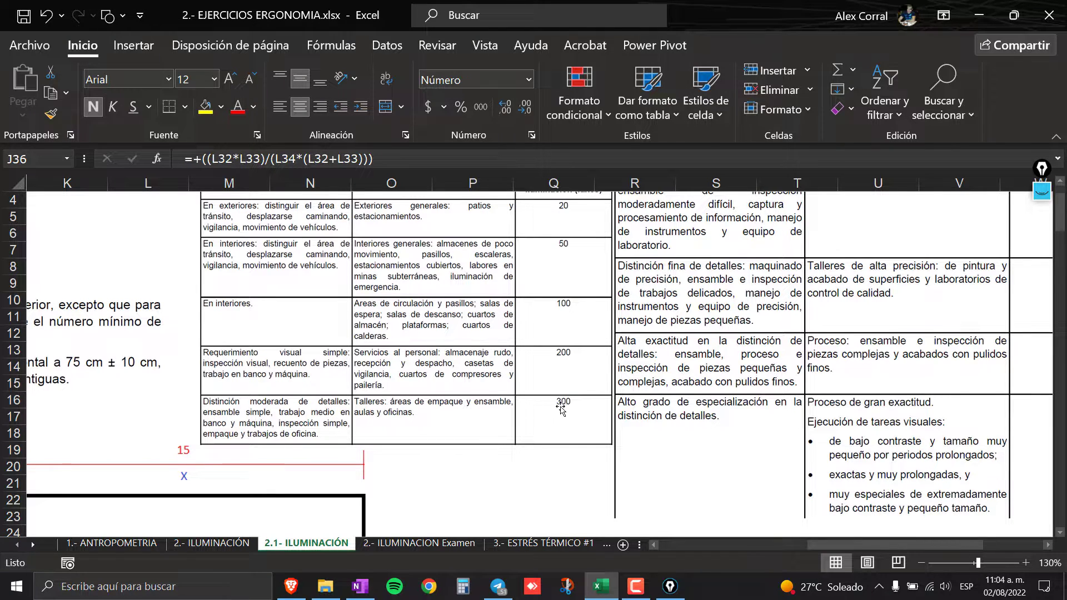
{"action": "scroll", "coordinate": [561, 409], "scroll_direction": "up", "scroll_amount": 1}
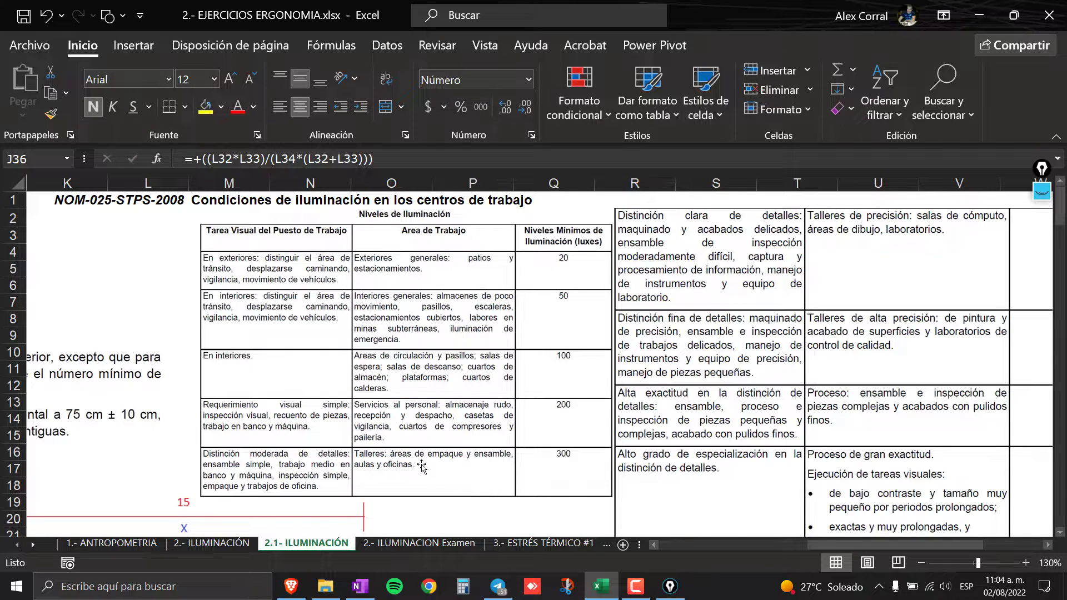
{"action": "left_click_drag", "start_coordinate": [839, 546], "coordinate": [901, 543]}
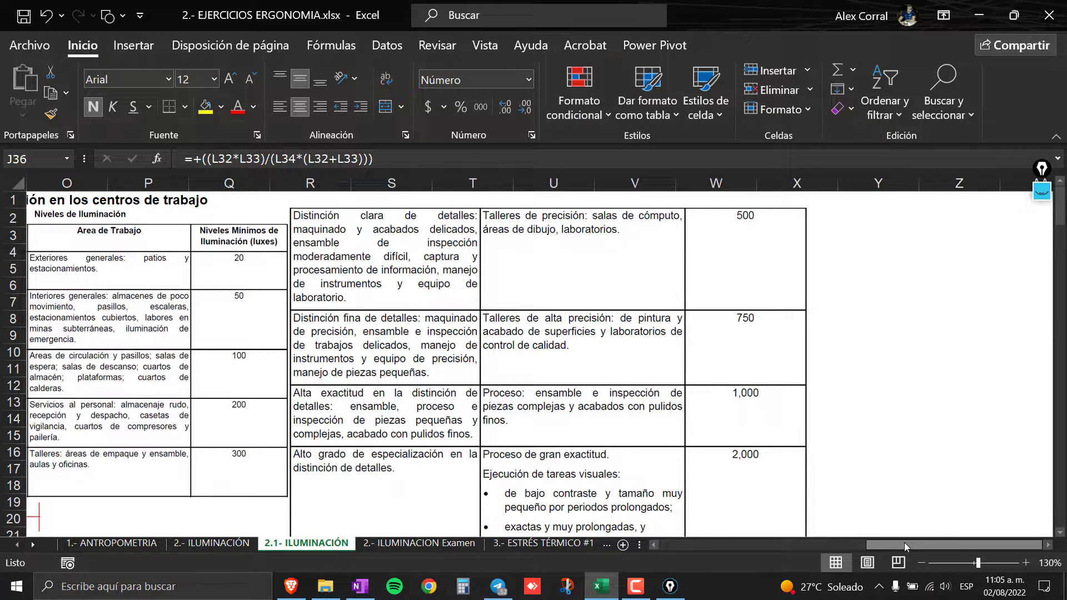
{"action": "left_click_drag", "start_coordinate": [905, 542], "coordinate": [758, 544]}
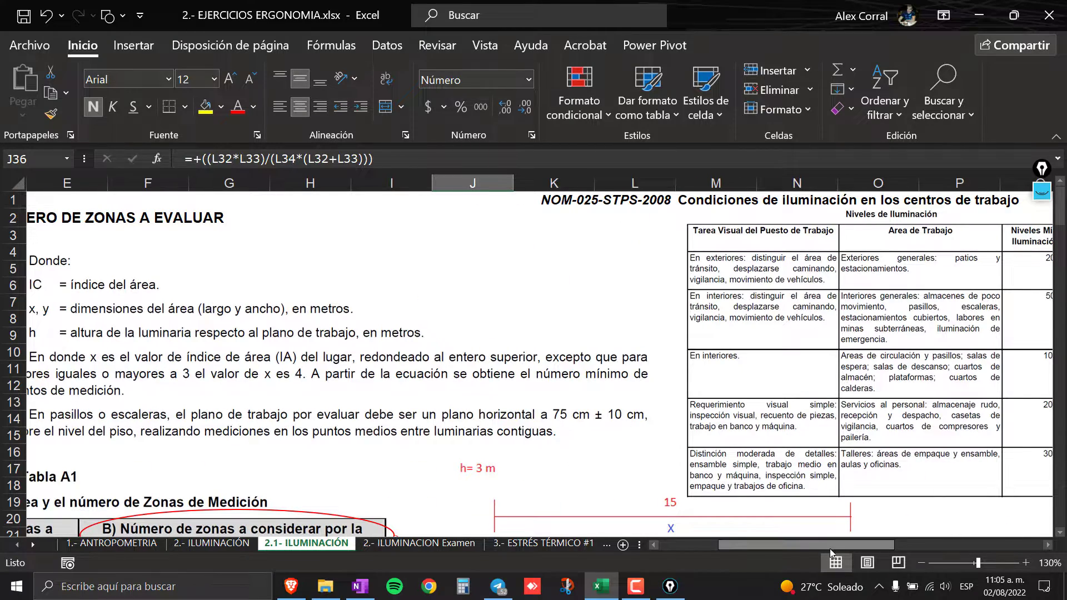
{"action": "scroll", "coordinate": [530, 414], "scroll_direction": "left", "scroll_amount": 3}
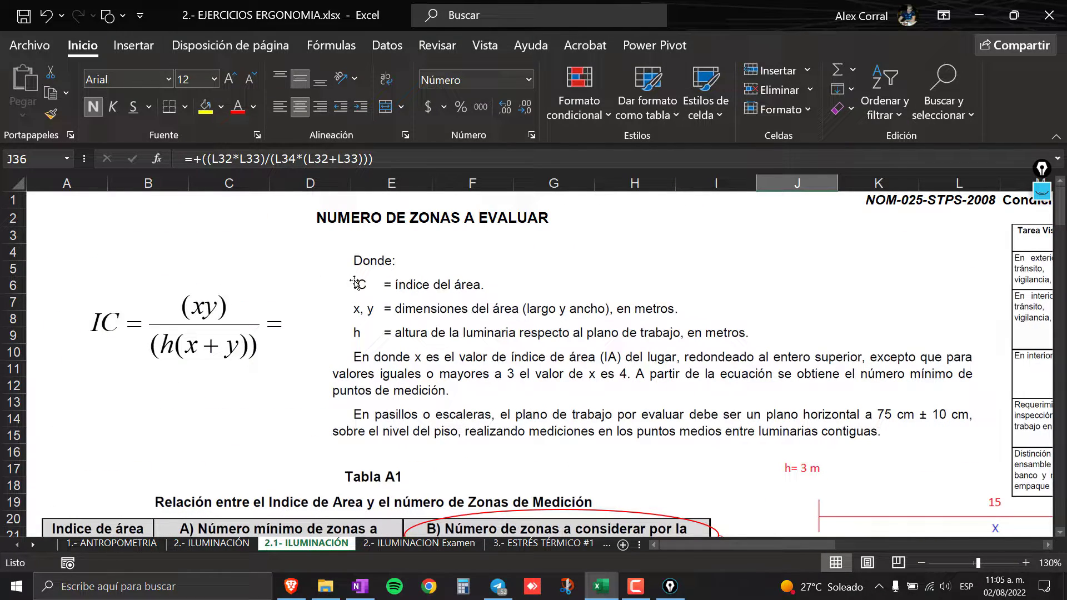
{"action": "scroll", "coordinate": [455, 311], "scroll_direction": "down", "scroll_amount": 3}
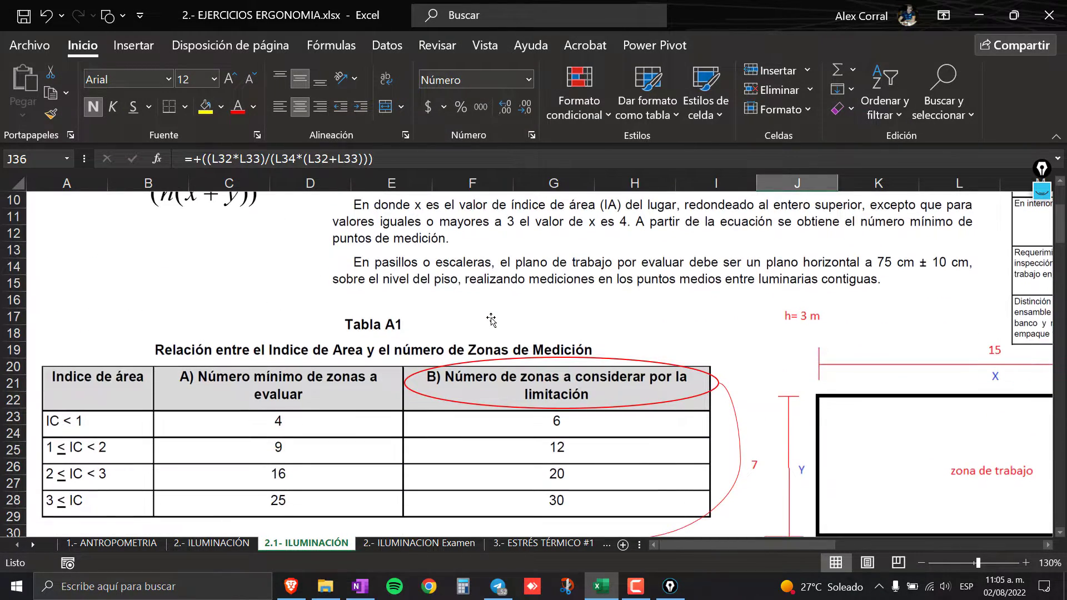
{"action": "scroll", "coordinate": [494, 318], "scroll_direction": "down", "scroll_amount": 1}
{"action": "scroll", "coordinate": [503, 325], "scroll_direction": "down", "scroll_amount": 3}
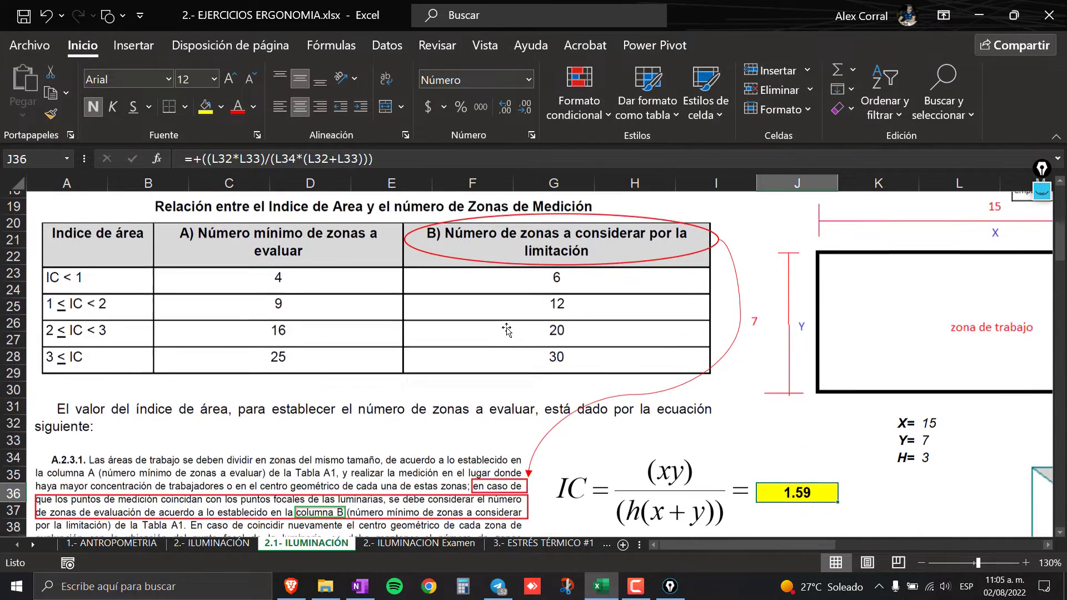
{"action": "scroll", "coordinate": [517, 333], "scroll_direction": "down", "scroll_amount": 1}
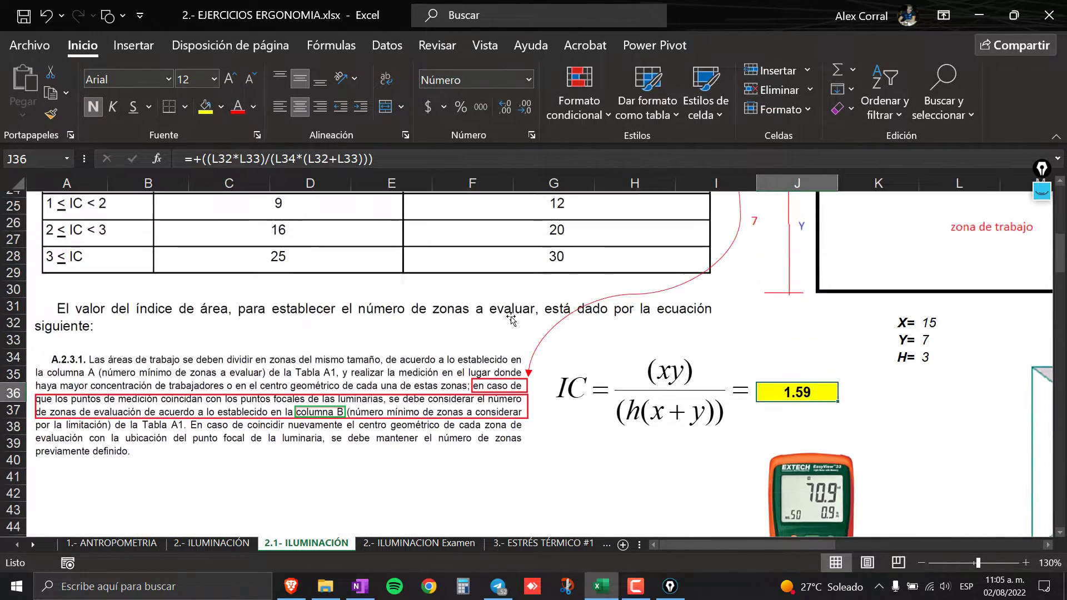
{"action": "scroll", "coordinate": [511, 334], "scroll_direction": "down", "scroll_amount": 4}
{"action": "scroll", "coordinate": [510, 334], "scroll_direction": "down", "scroll_amount": 1}
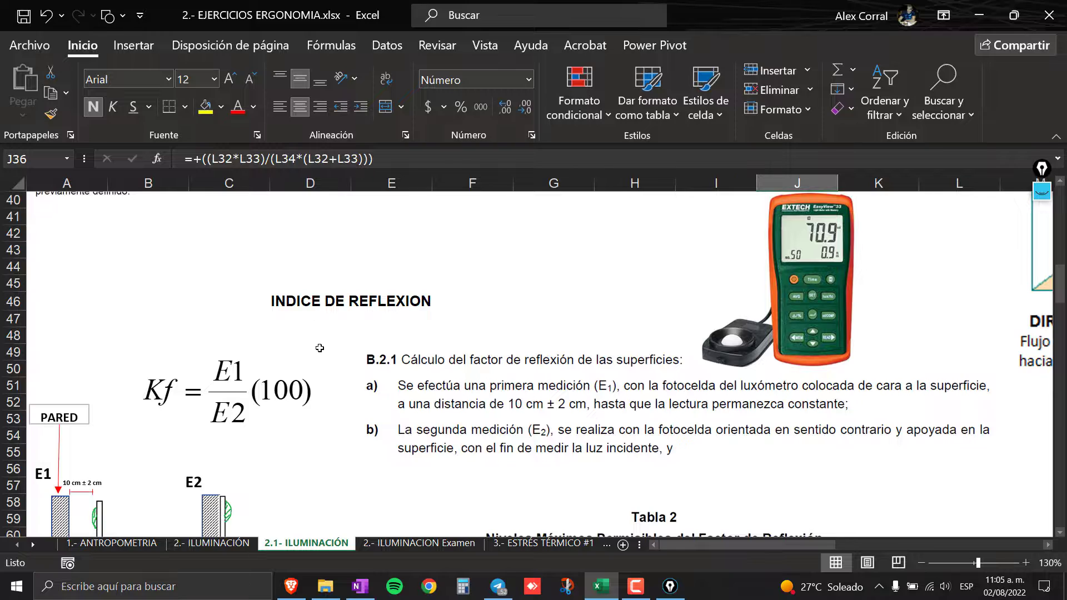
{"action": "scroll", "coordinate": [320, 348], "scroll_direction": "down", "scroll_amount": 1}
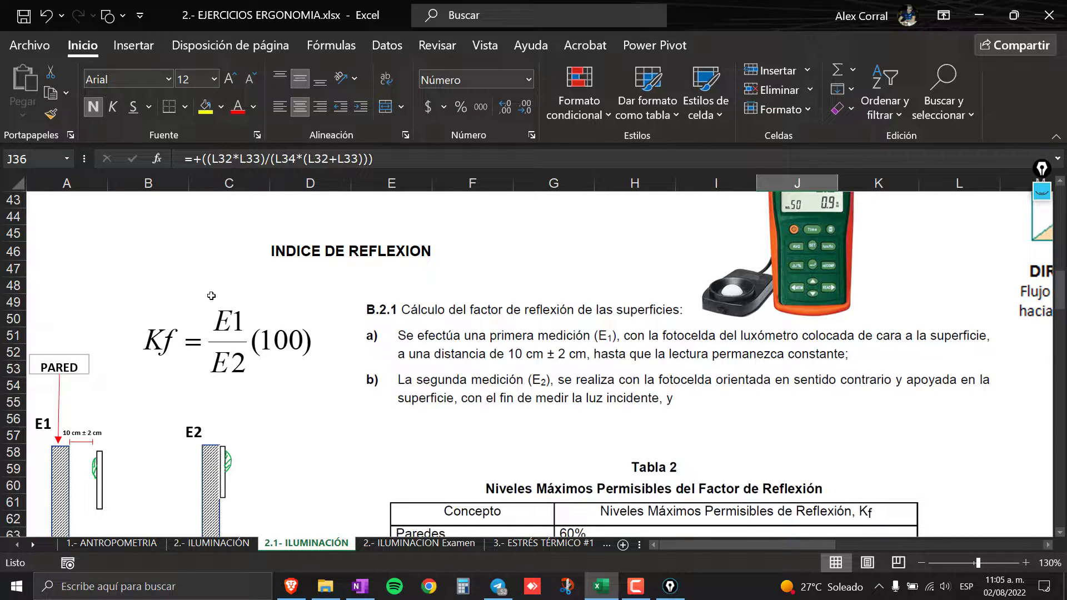
{"action": "scroll", "coordinate": [211, 295], "scroll_direction": "down", "scroll_amount": 1}
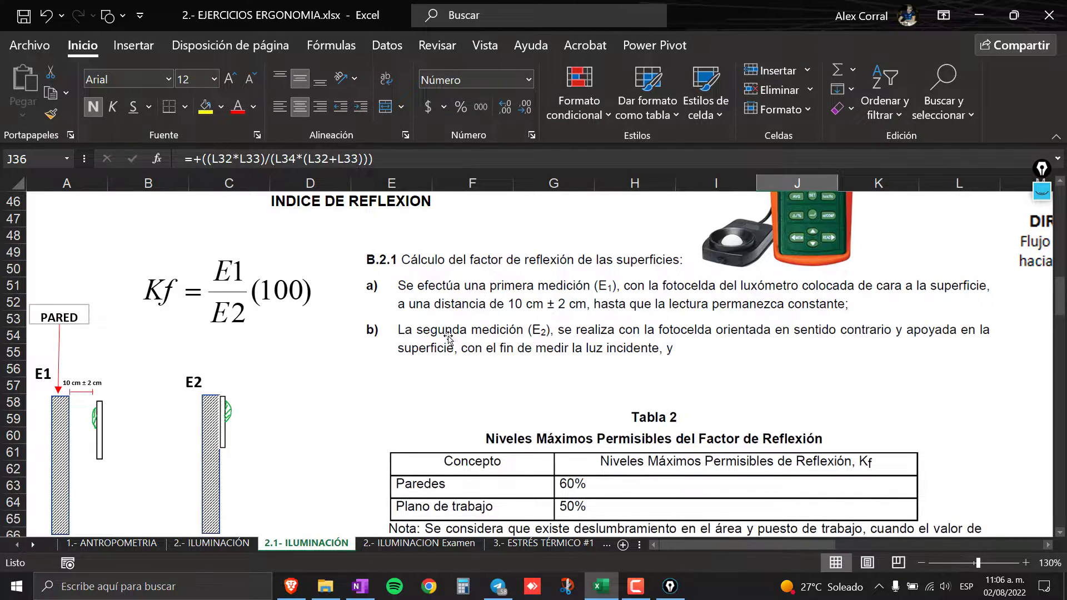
{"action": "scroll", "coordinate": [744, 286], "scroll_direction": "up", "scroll_amount": 1}
{"action": "scroll", "coordinate": [745, 286], "scroll_direction": "up", "scroll_amount": 2}
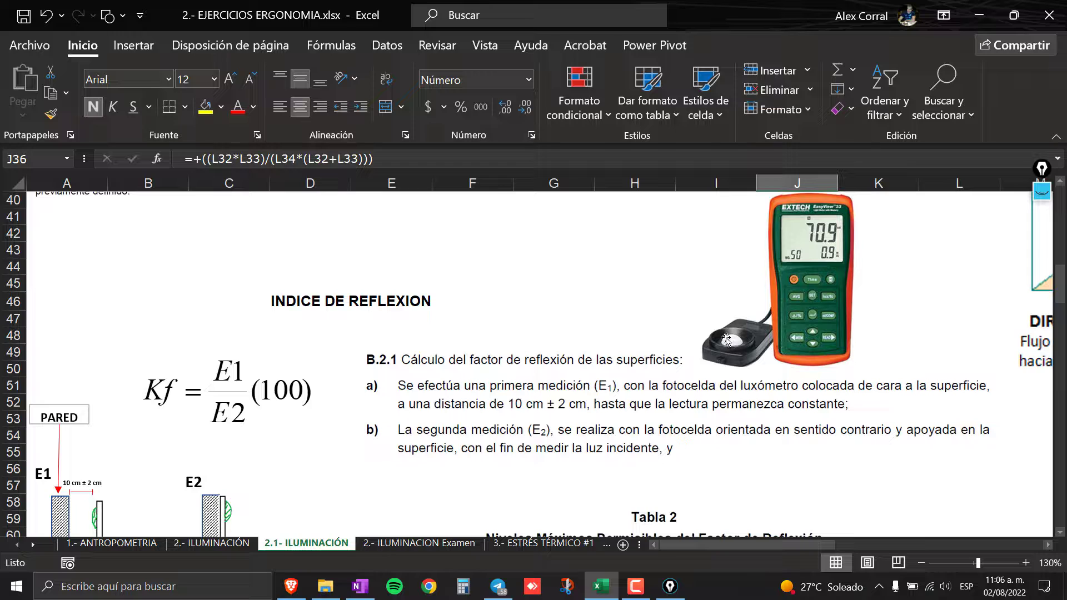
{"action": "scroll", "coordinate": [228, 427], "scroll_direction": "down", "scroll_amount": 3}
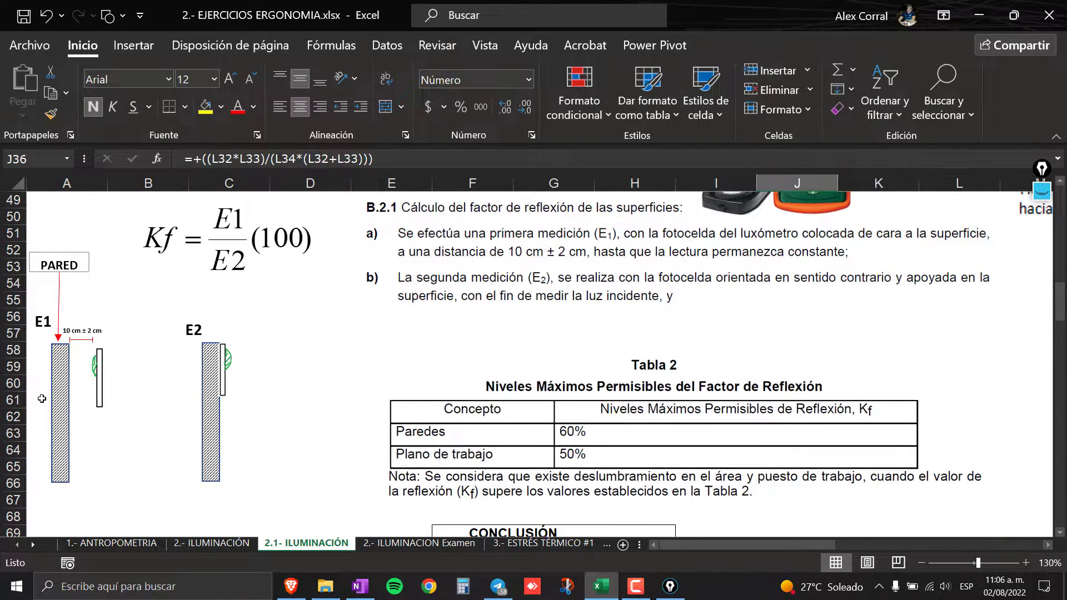
{"action": "scroll", "coordinate": [444, 356], "scroll_direction": "up", "scroll_amount": 2, "text": "ctrl"}
{"action": "mouse_move", "coordinate": [756, 549]}
{"action": "left_mouse_down"}
{"action": "mouse_move", "coordinate": [733, 549]}
{"action": "mouse_move", "coordinate": [746, 545]}
{"action": "left_mouse_up"}
{"action": "scroll", "coordinate": [295, 414], "scroll_direction": "up", "scroll_amount": 1, "text": "ctrl"}
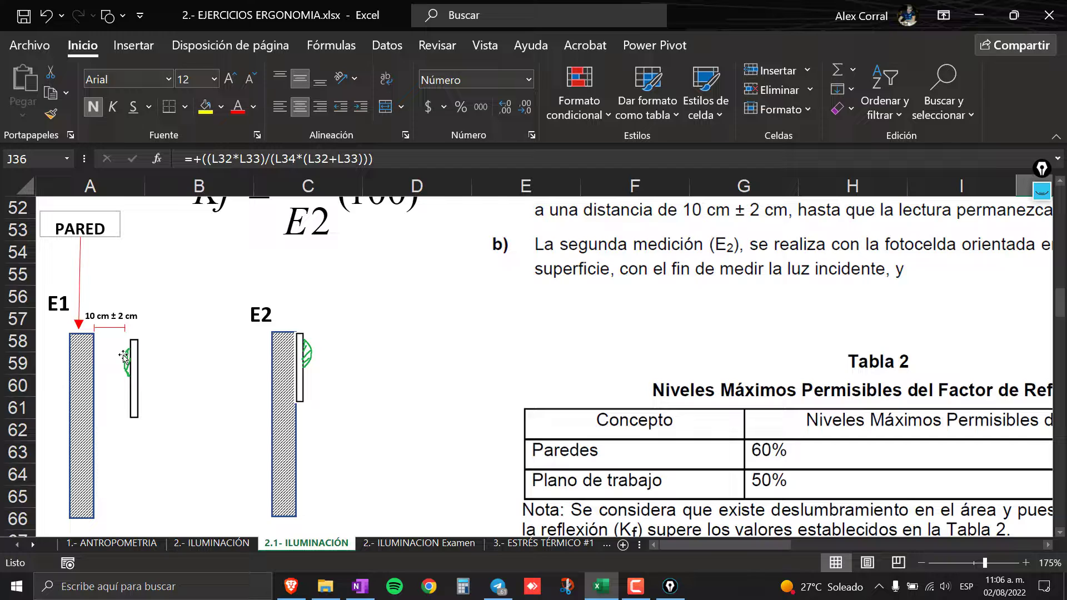
- Scroll and drag through the worksheet to bring the E1/E2 measurements and Kf result into view
{"action": "scroll", "coordinate": [257, 342], "scroll_direction": "up", "scroll_amount": 1}
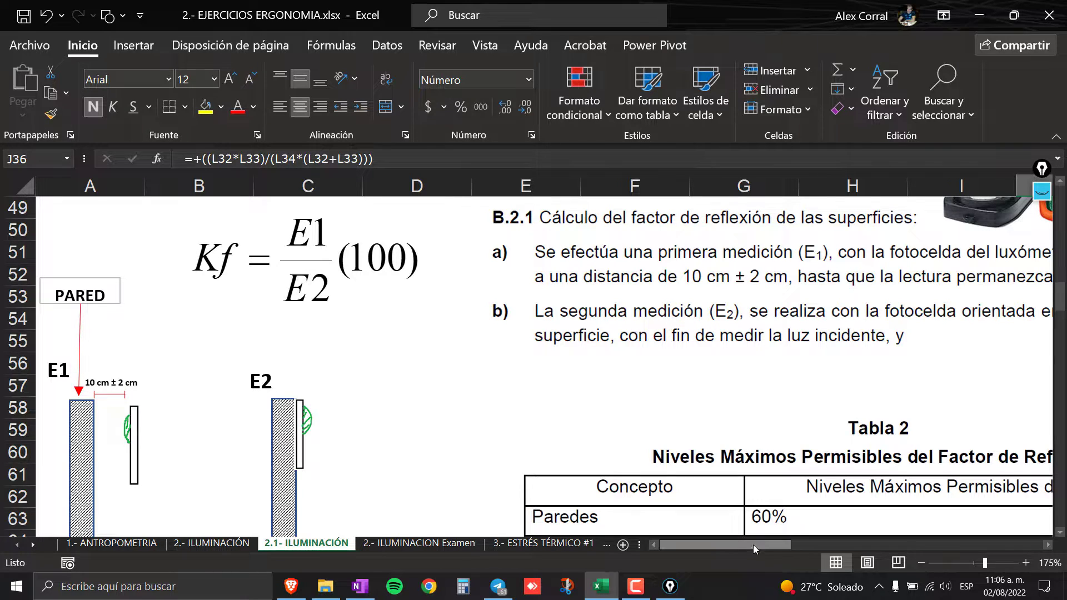
{"action": "left_click_drag", "start_coordinate": [752, 544], "coordinate": [781, 543]}
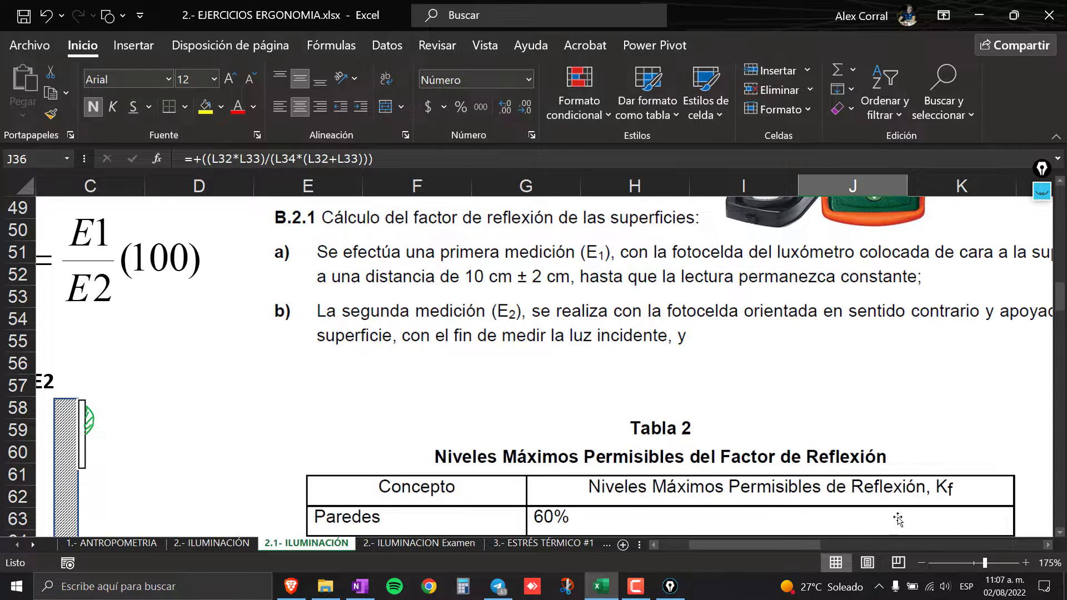
{"action": "left_click_drag", "start_coordinate": [825, 549], "coordinate": [774, 545]}
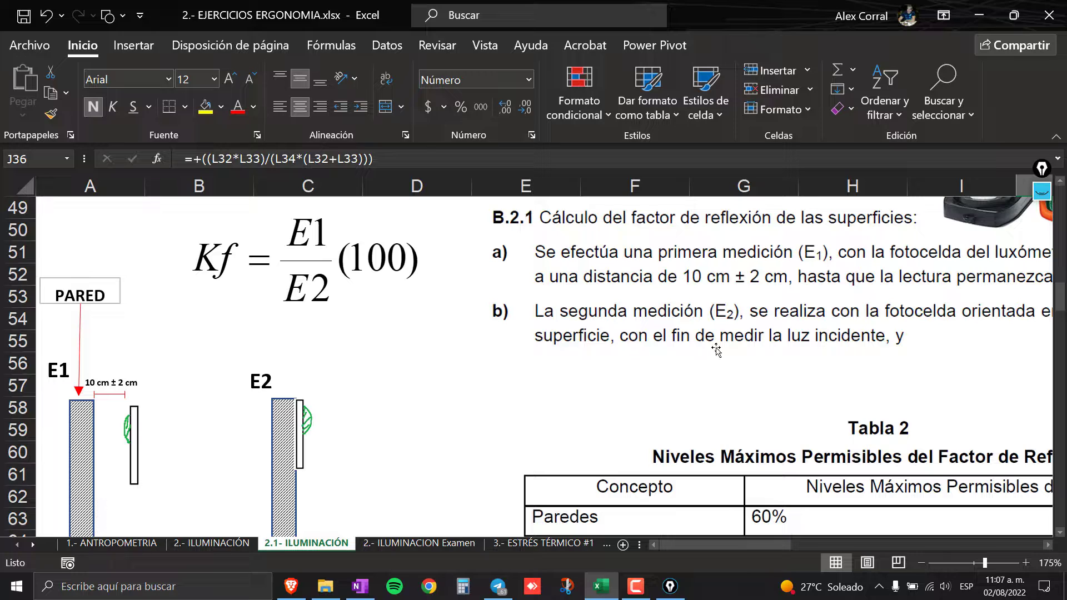
{"action": "scroll", "coordinate": [344, 375], "scroll_direction": "down", "scroll_amount": 1}
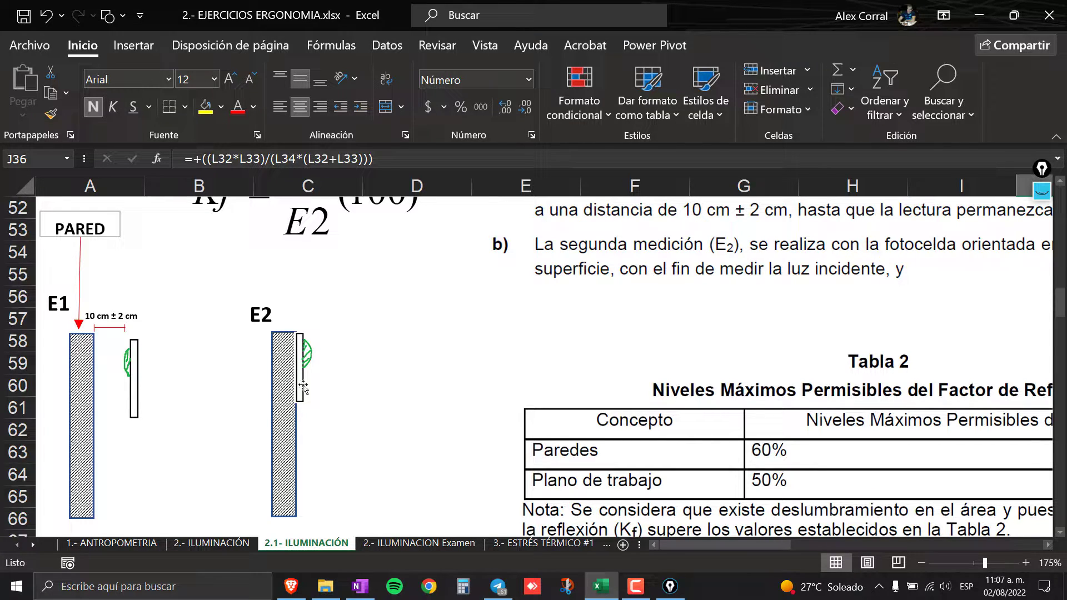
{"action": "scroll", "coordinate": [302, 392], "scroll_direction": "up", "scroll_amount": 1}
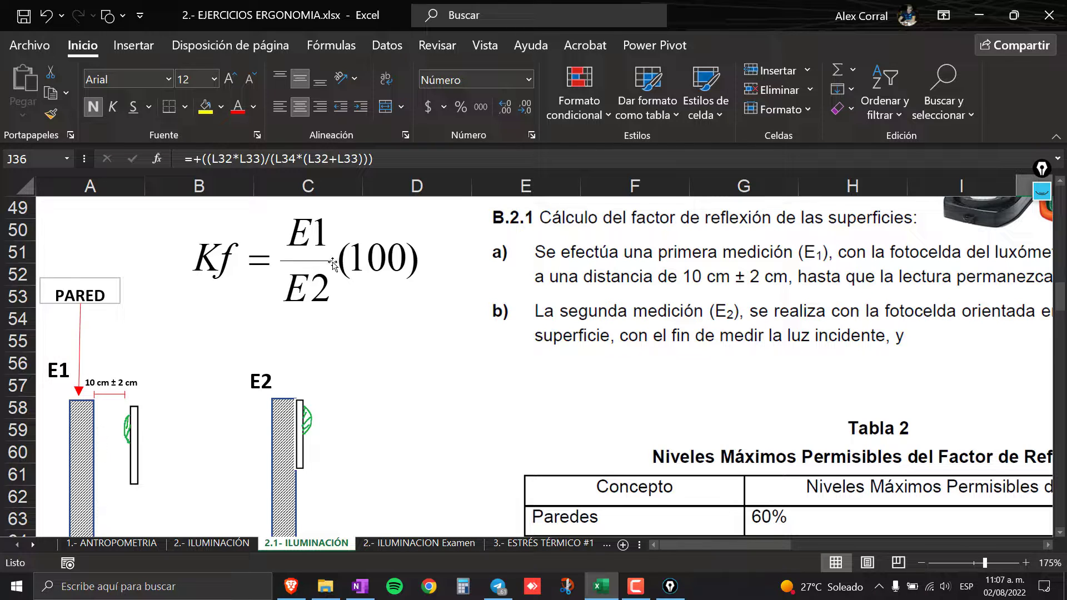
{"action": "scroll", "coordinate": [522, 400], "scroll_direction": "down", "scroll_amount": 2}
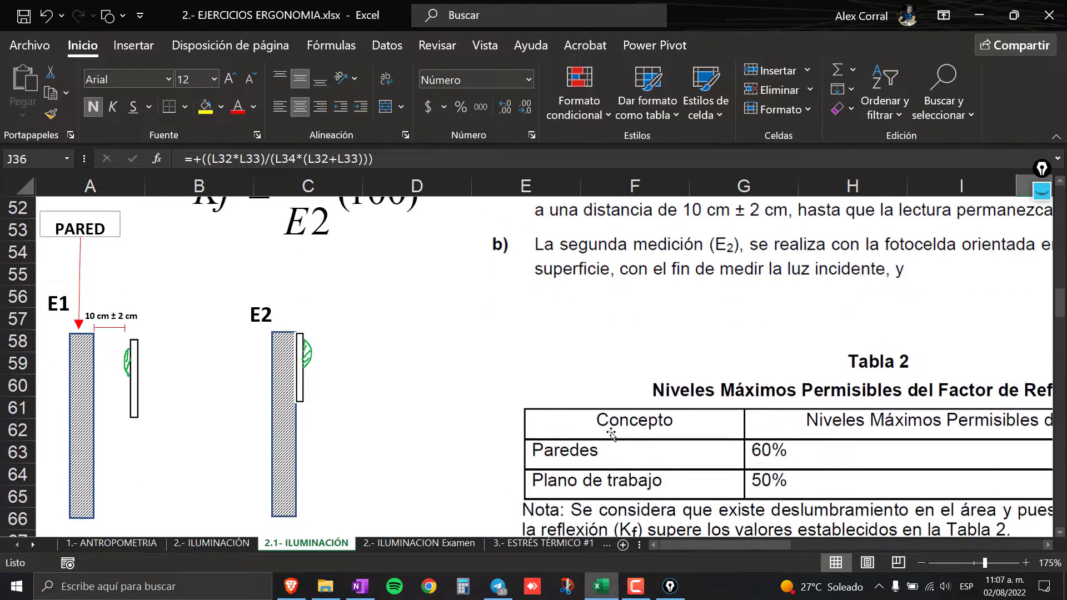
{"action": "left_click_drag", "start_coordinate": [716, 548], "coordinate": [764, 548]}
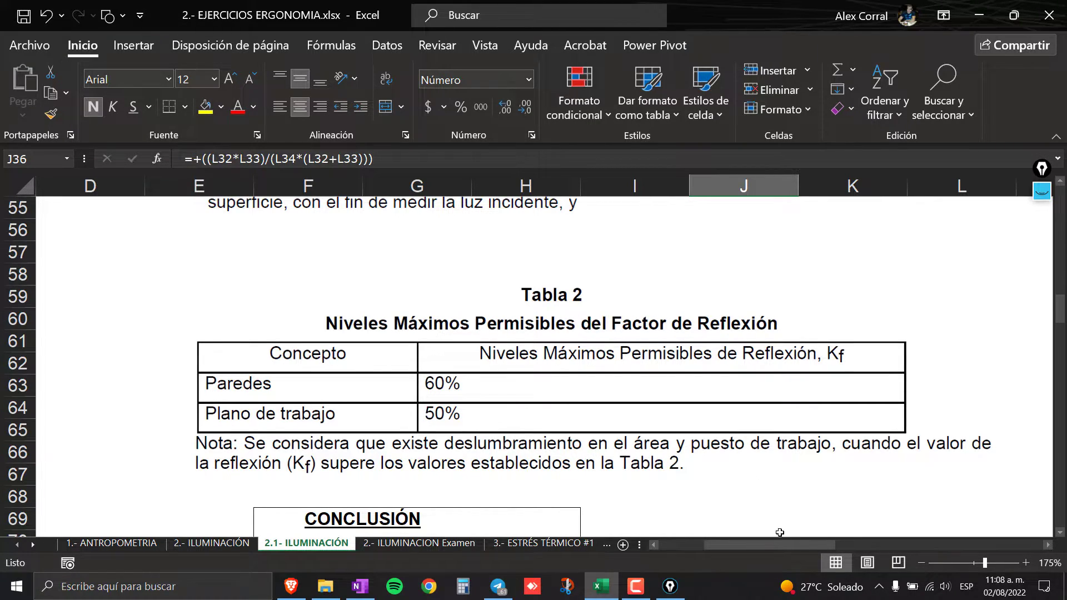
{"action": "scroll", "coordinate": [803, 543], "scroll_direction": "left", "scroll_amount": 3}
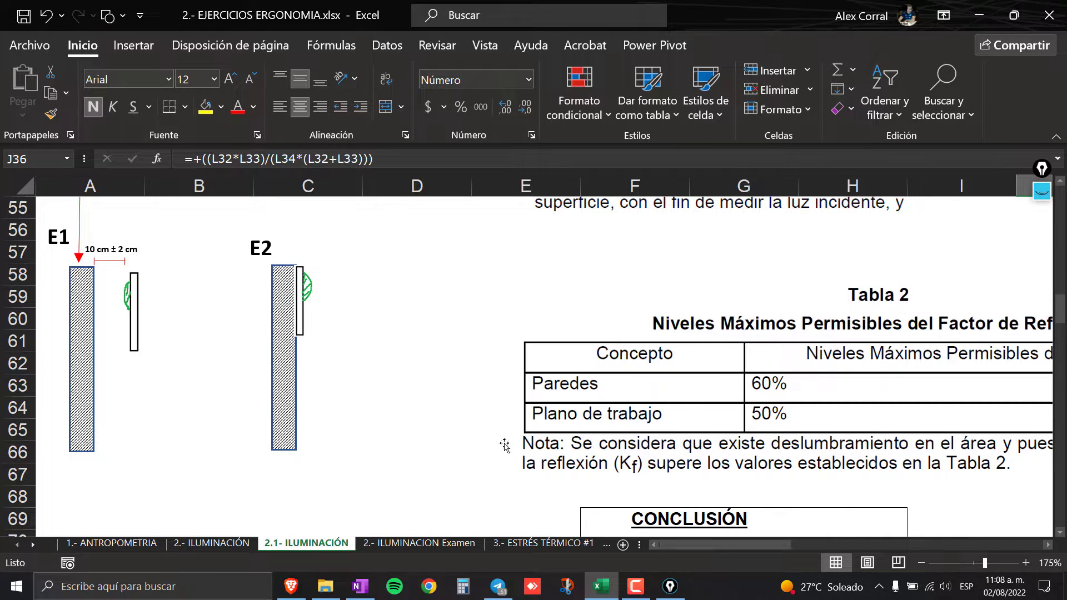
{"action": "scroll", "coordinate": [322, 405], "scroll_direction": "up", "scroll_amount": 2}
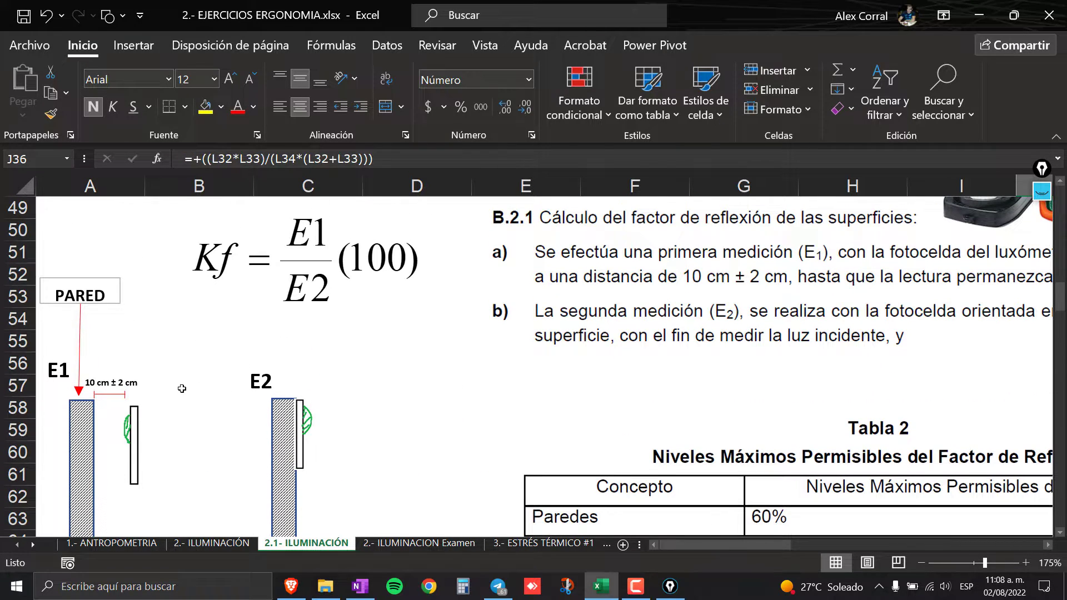
{"action": "scroll", "coordinate": [106, 396], "scroll_direction": "down", "scroll_amount": 1}
{"action": "scroll", "coordinate": [128, 399], "scroll_direction": "down", "scroll_amount": 2}
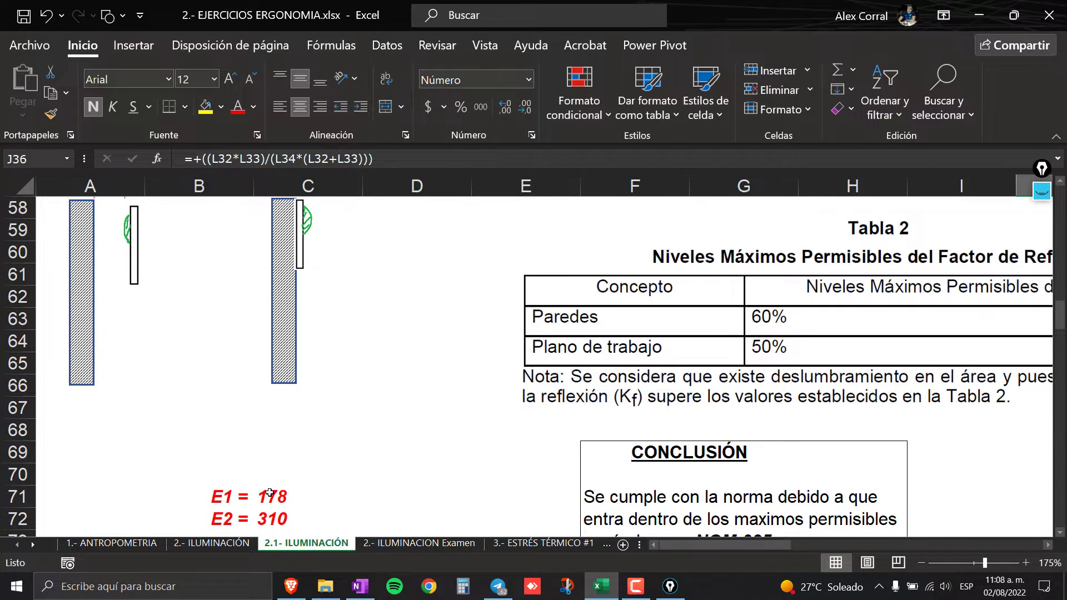
- Check the E1 reading of 178 and E2 reading of 310, then select the Kf result cell
{"action": "left_click_drag", "start_coordinate": [219, 498], "coordinate": [311, 520]}
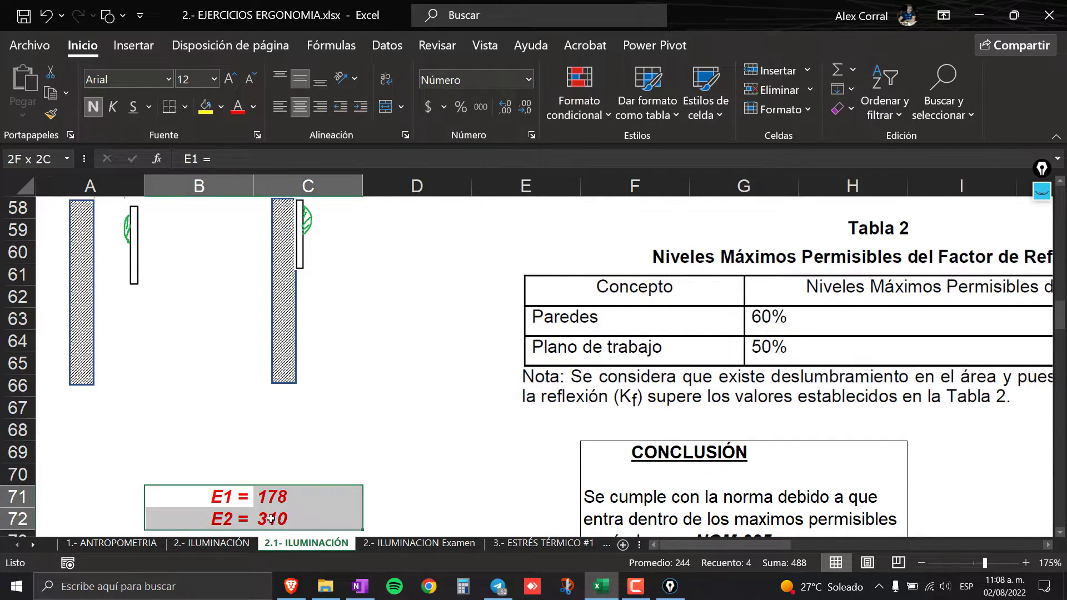
{"action": "left_click", "coordinate": [322, 453]}
{"action": "left_click", "coordinate": [222, 497]}
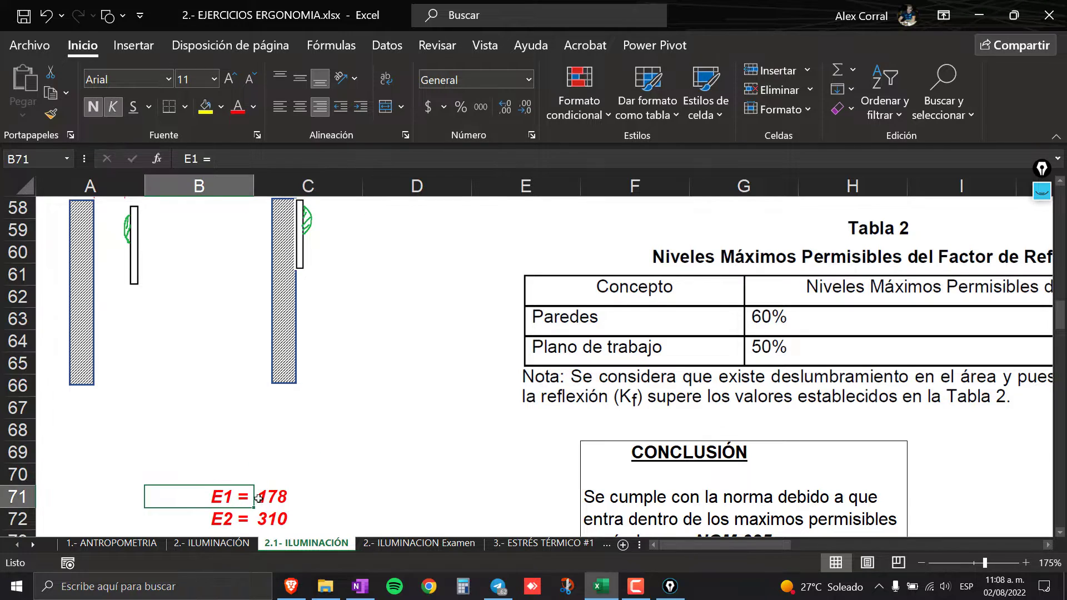
{"action": "left_click", "coordinate": [263, 498]}
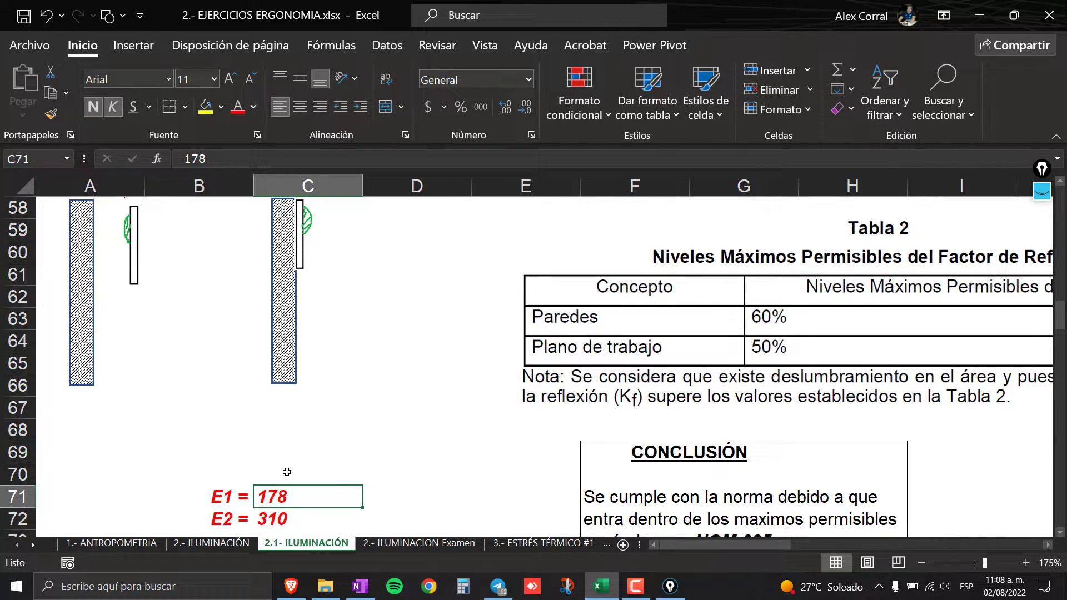
{"action": "left_click", "coordinate": [232, 514]}
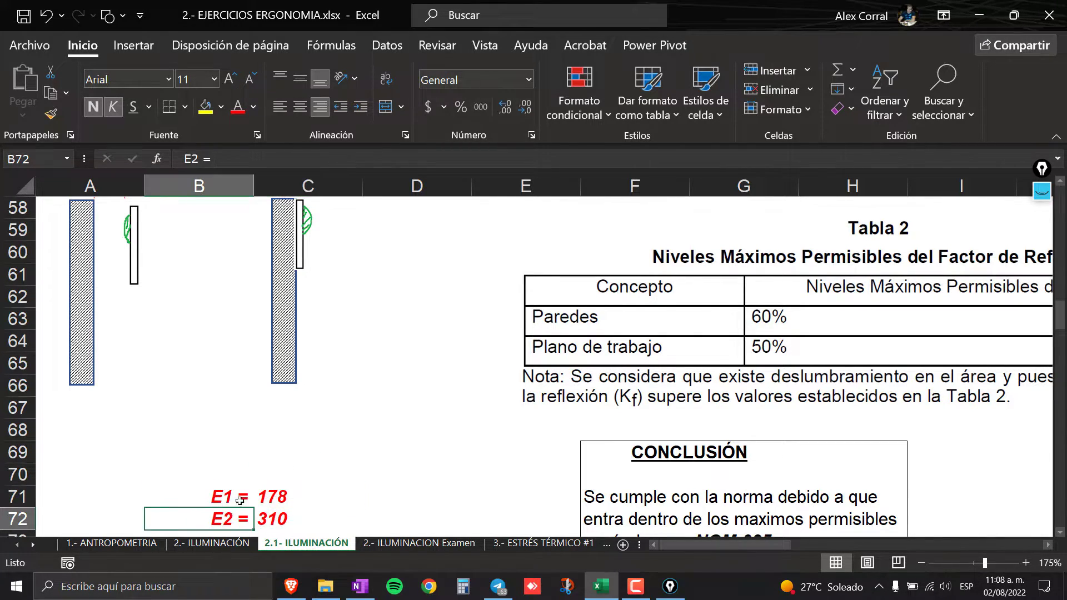
{"action": "scroll", "coordinate": [256, 483], "scroll_direction": "up", "scroll_amount": 1}
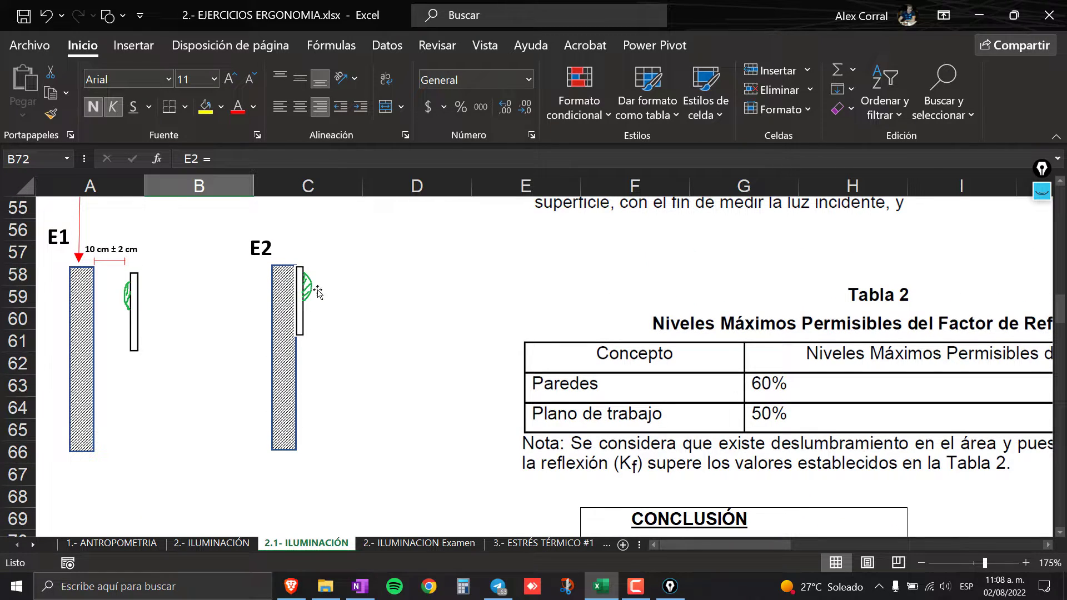
{"action": "scroll", "coordinate": [303, 383], "scroll_direction": "down", "scroll_amount": 3}
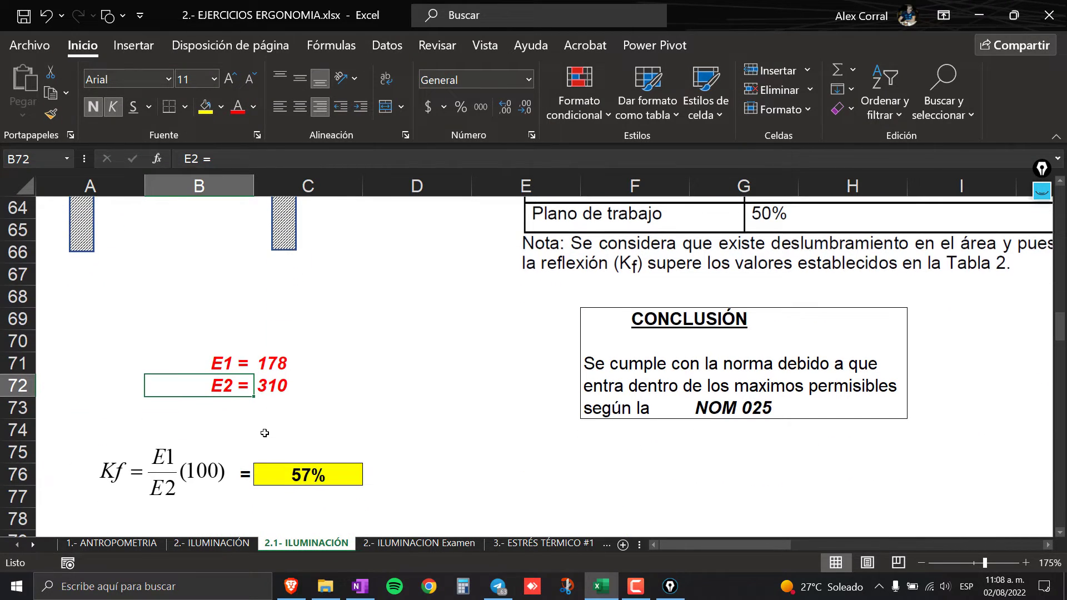
{"action": "scroll", "coordinate": [265, 433], "scroll_direction": "up", "scroll_amount": 1}
{"action": "scroll", "coordinate": [265, 444], "scroll_direction": "up", "scroll_amount": 1}
{"action": "left_click", "coordinate": [277, 521]}
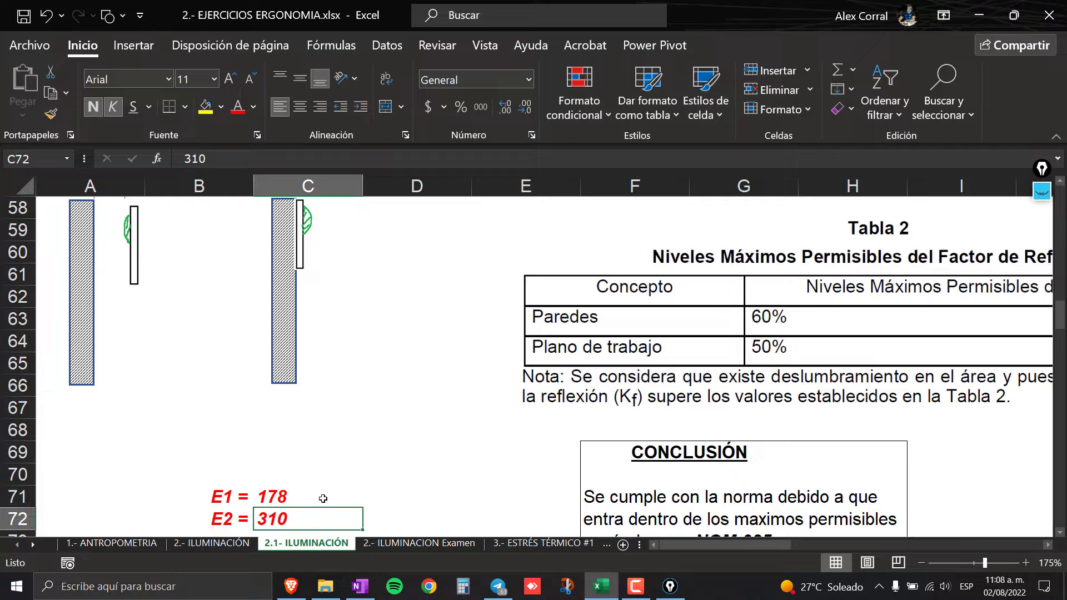
{"action": "scroll", "coordinate": [323, 498], "scroll_direction": "down", "scroll_amount": 2}
{"action": "left_click", "coordinate": [317, 475]}
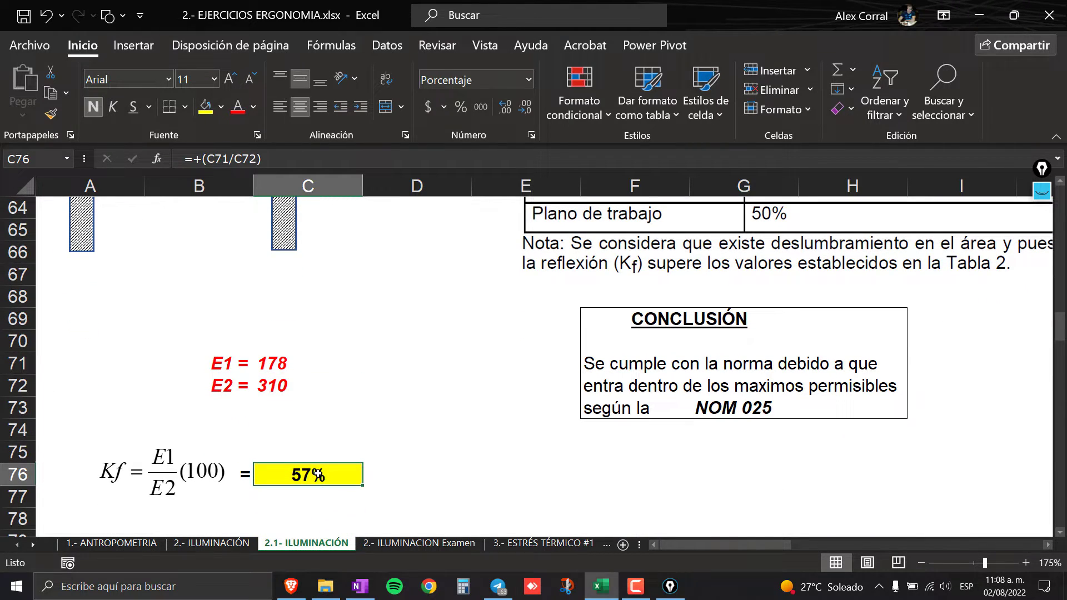
- Enter a Kf formula dividing E1 by E2 with a ×100 factor, which gives 5742%
{"action": "key", "text": "Delete"}
{"action": "left_click", "coordinate": [345, 428]}
{"action": "left_click", "coordinate": [317, 474]}
{"action": "type", "text": "+"}
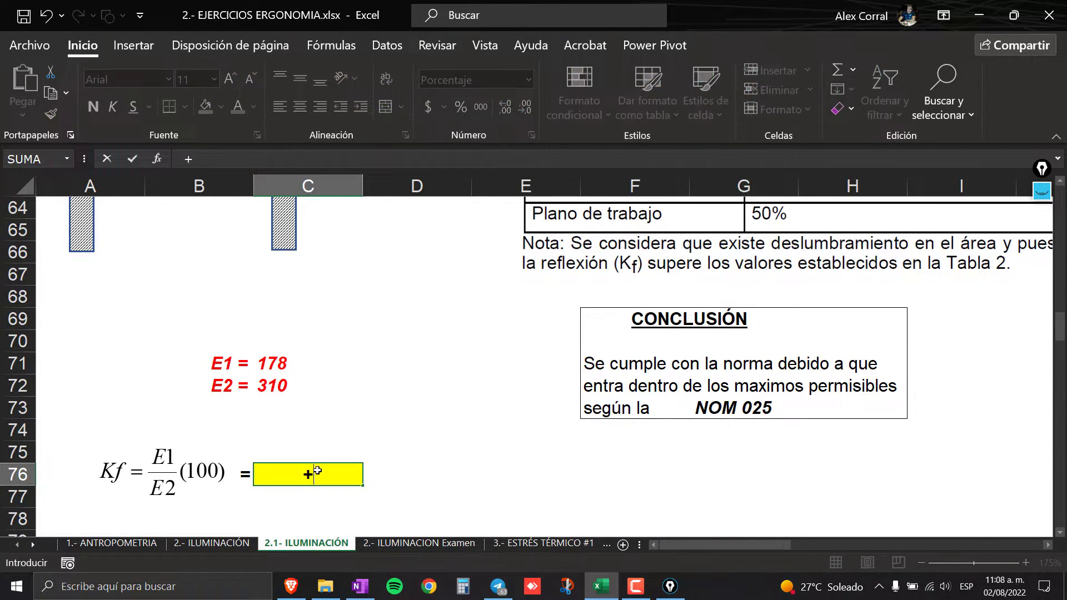
{"action": "left_click", "coordinate": [283, 363]}
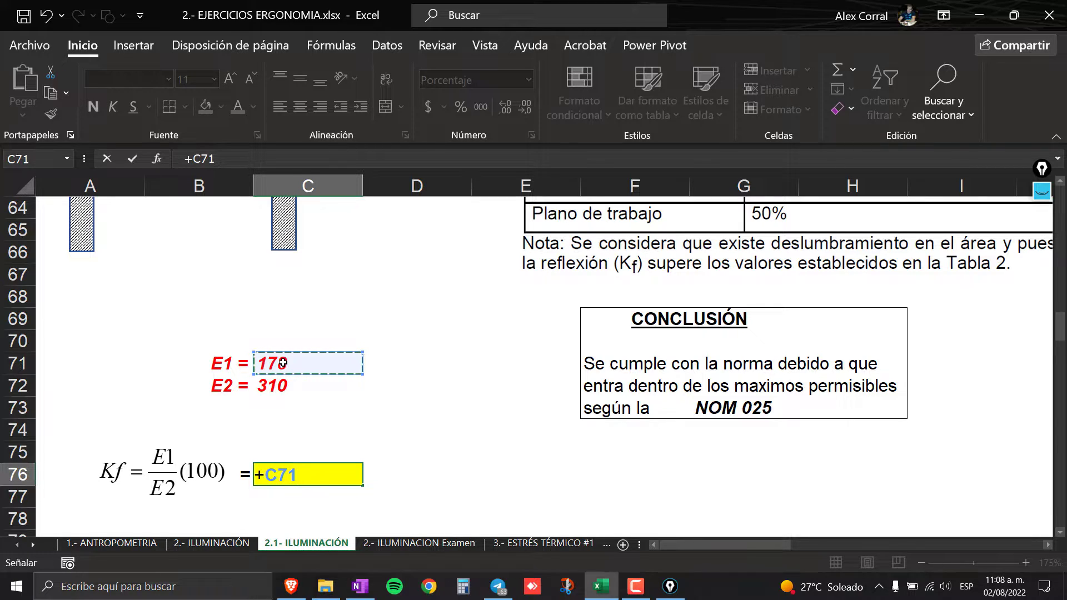
{"action": "type", "text": "/"}
{"action": "left_click", "coordinate": [261, 386]}
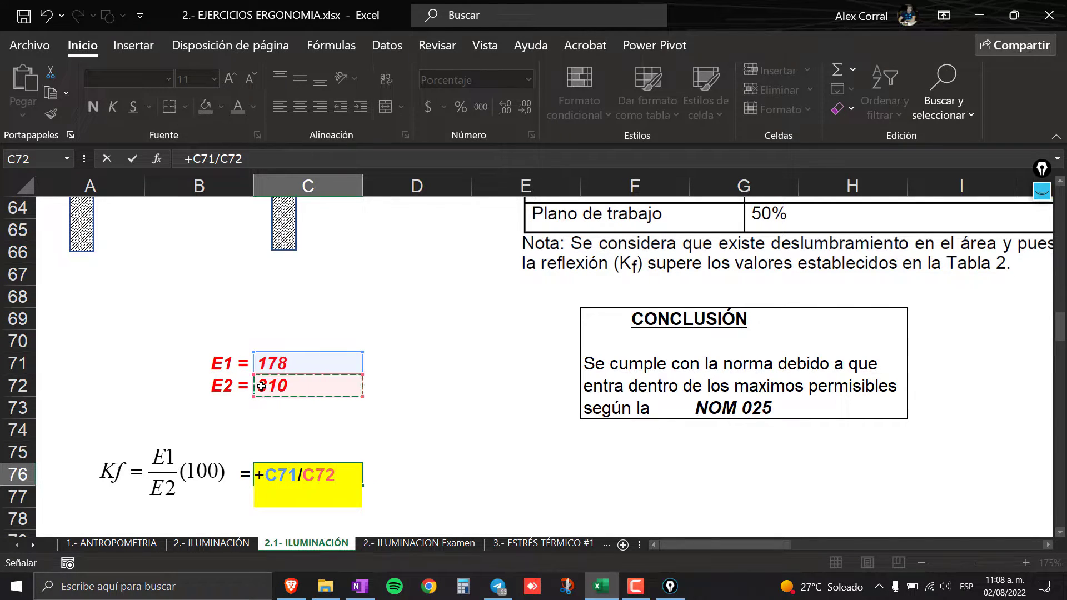
{"action": "type", "text": ")"}
{"action": "left_click", "coordinate": [267, 482]}
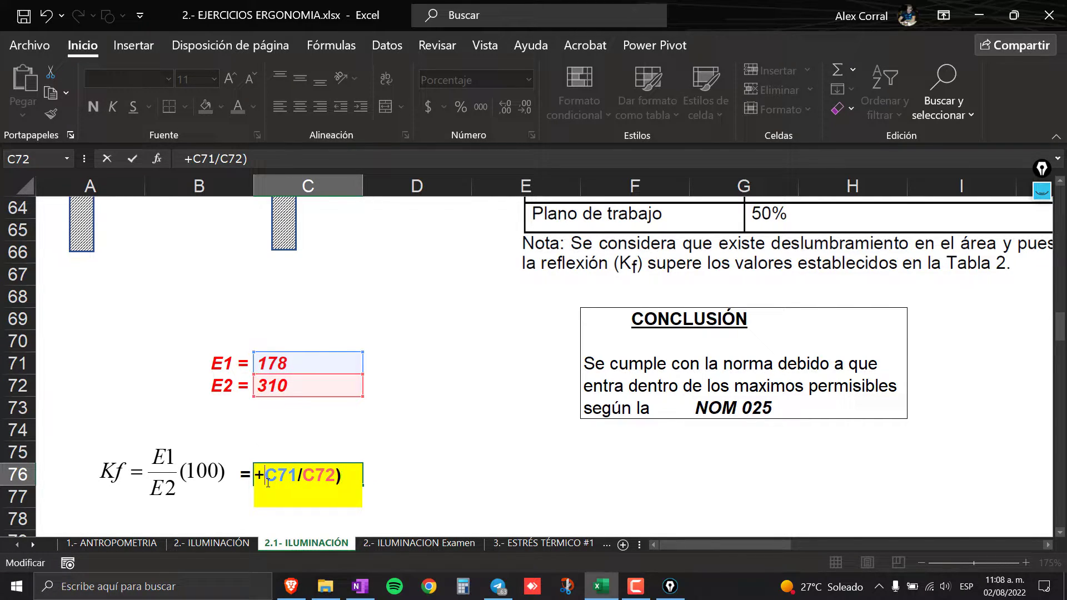
{"action": "type", "text": "/"}
{"action": "key", "text": "BackSpace"}
{"action": "type", "text": "("}
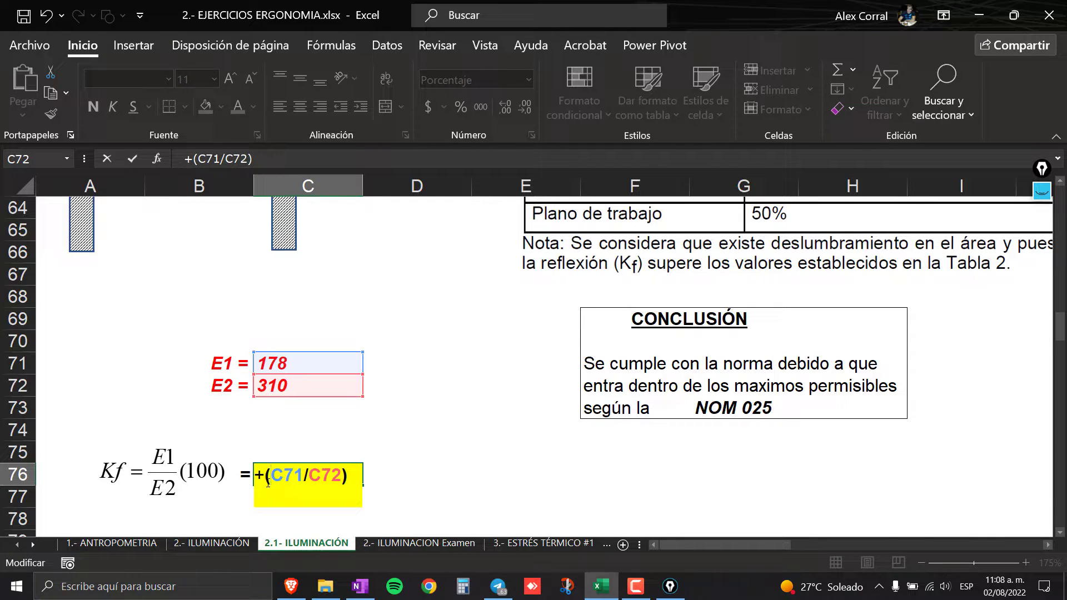
{"action": "type", "text": "10"}
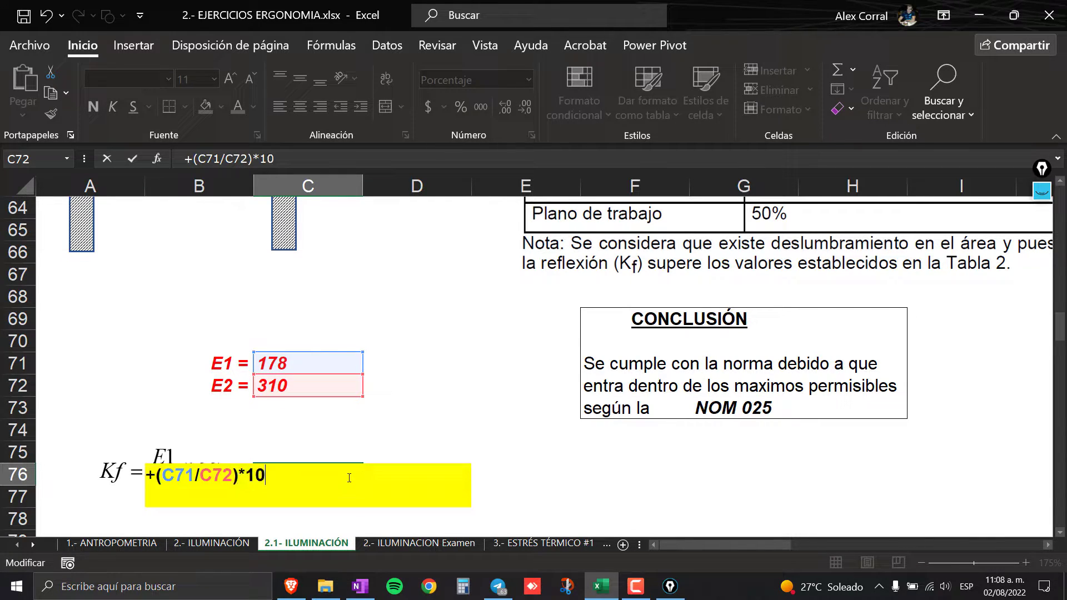
{"action": "type", "text": "0"}
{"action": "key", "text": "Return"}
- Replace the 5742% result with =+C71/C72 so Kf displays 57%
{"action": "left_click", "coordinate": [336, 475]}
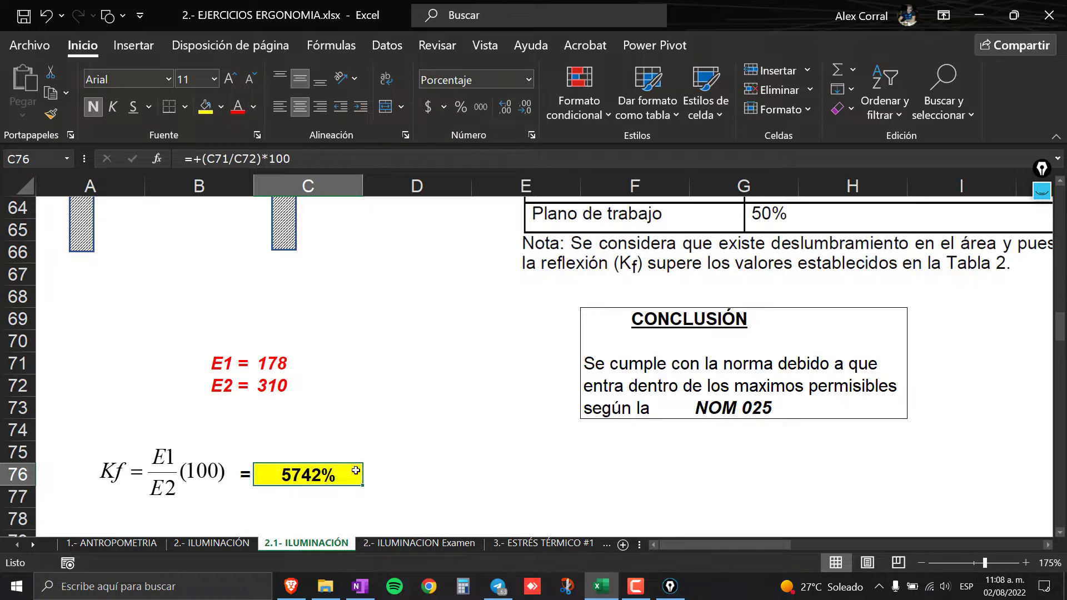
{"action": "key", "text": "Delete"}
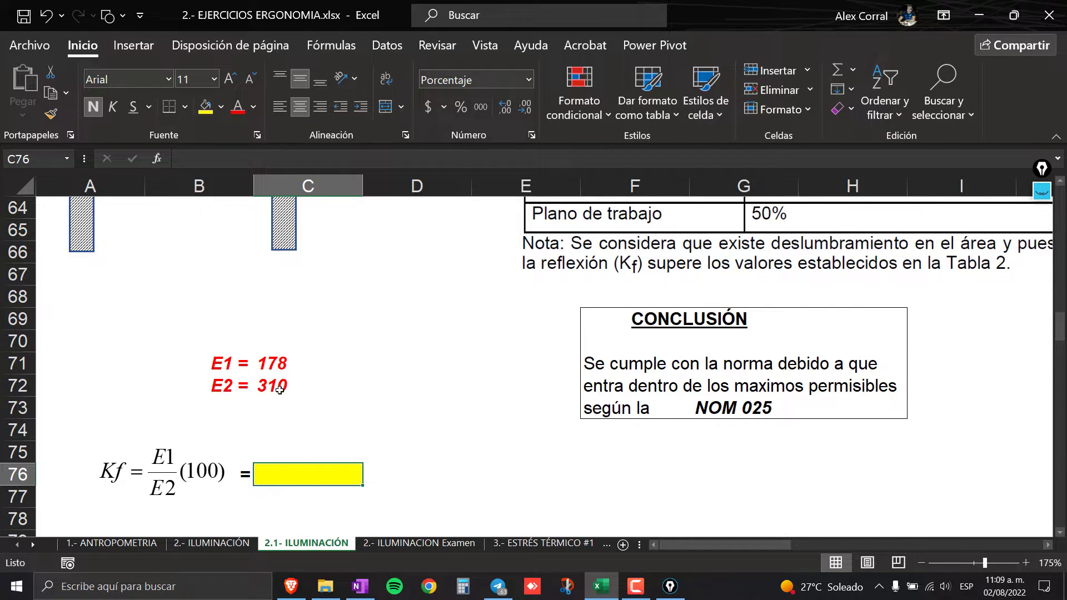
{"action": "type", "text": "+"}
{"action": "left_click", "coordinate": [278, 365]}
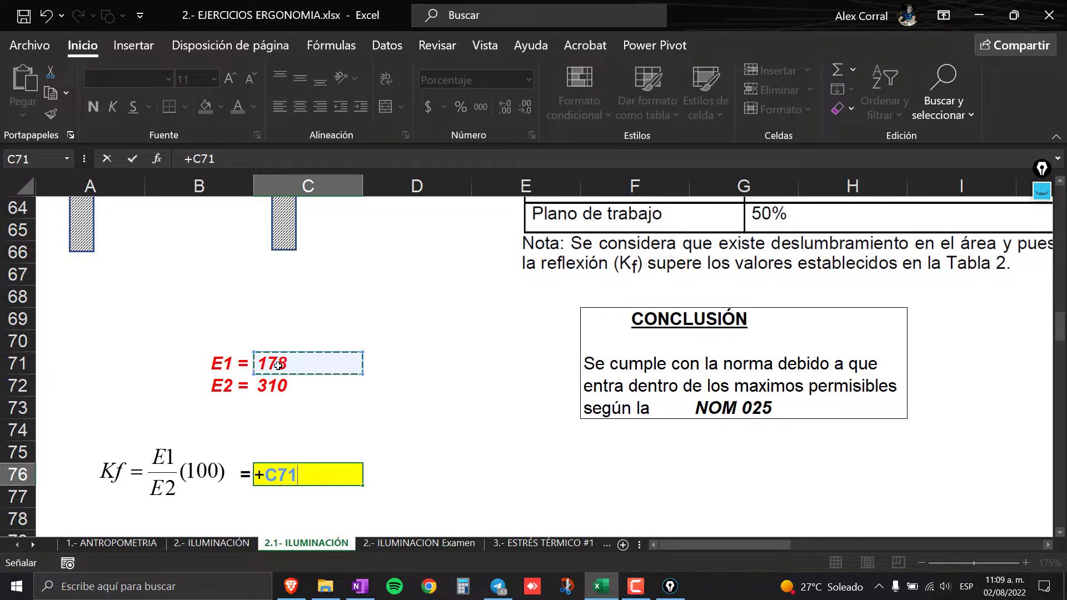
{"action": "type", "text": "/"}
{"action": "left_click", "coordinate": [272, 387]}
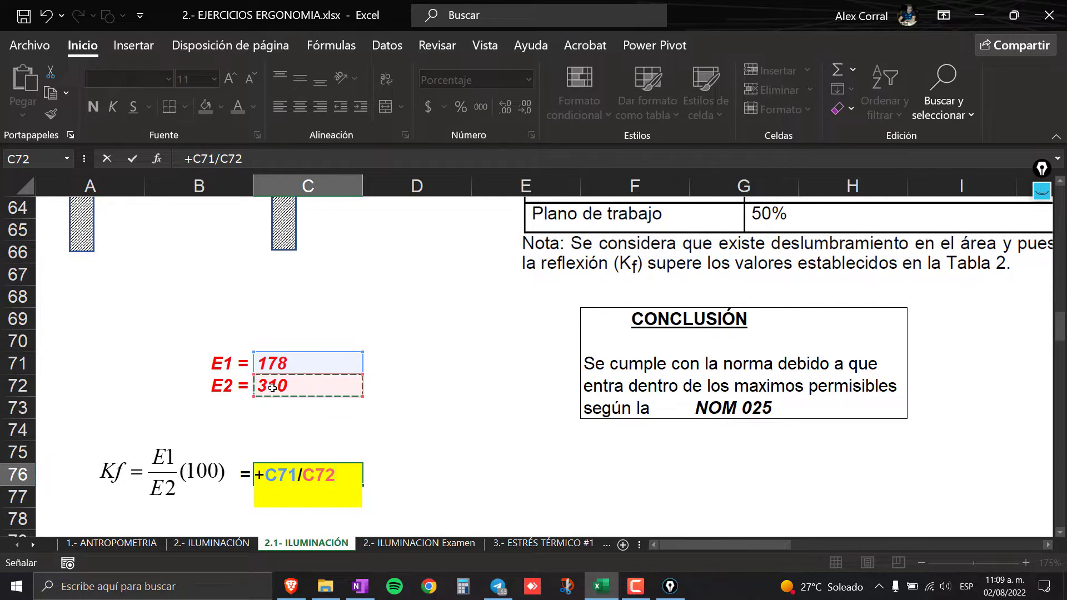
{"action": "key", "text": "Return"}
{"action": "left_click", "coordinate": [293, 469]}
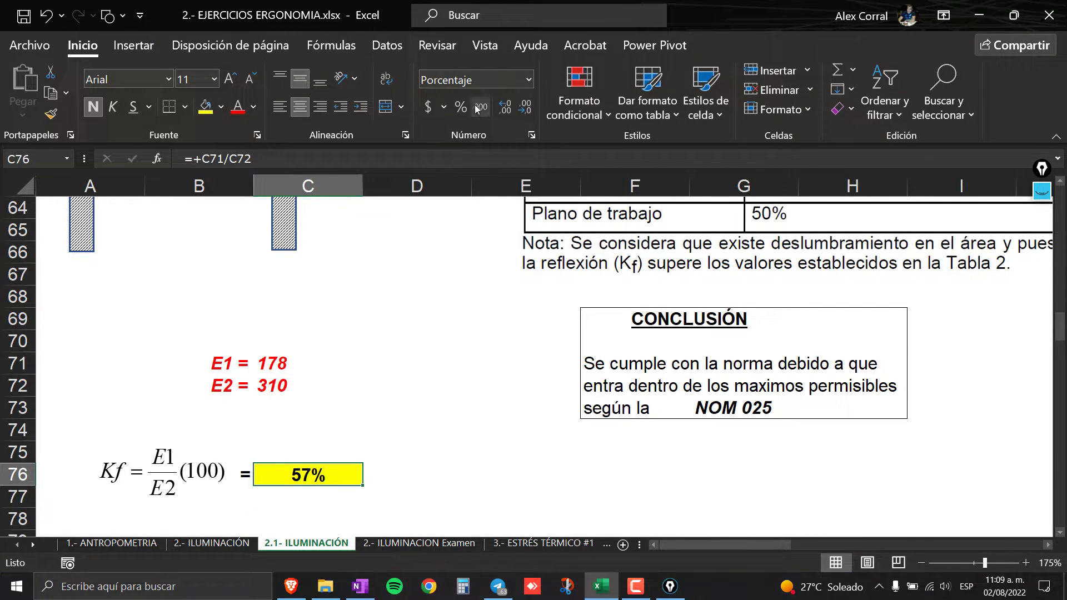
{"action": "left_click", "coordinate": [358, 436]}
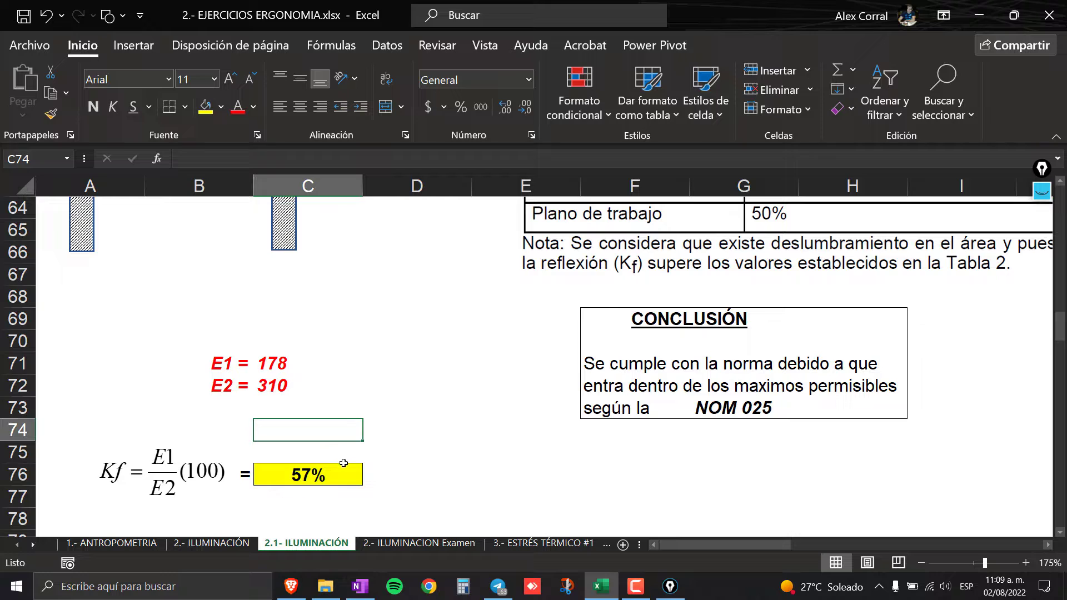
{"action": "scroll", "coordinate": [362, 486], "scroll_direction": "up", "scroll_amount": 1}
{"action": "scroll", "coordinate": [119, 270], "scroll_direction": "up", "scroll_amount": 1}
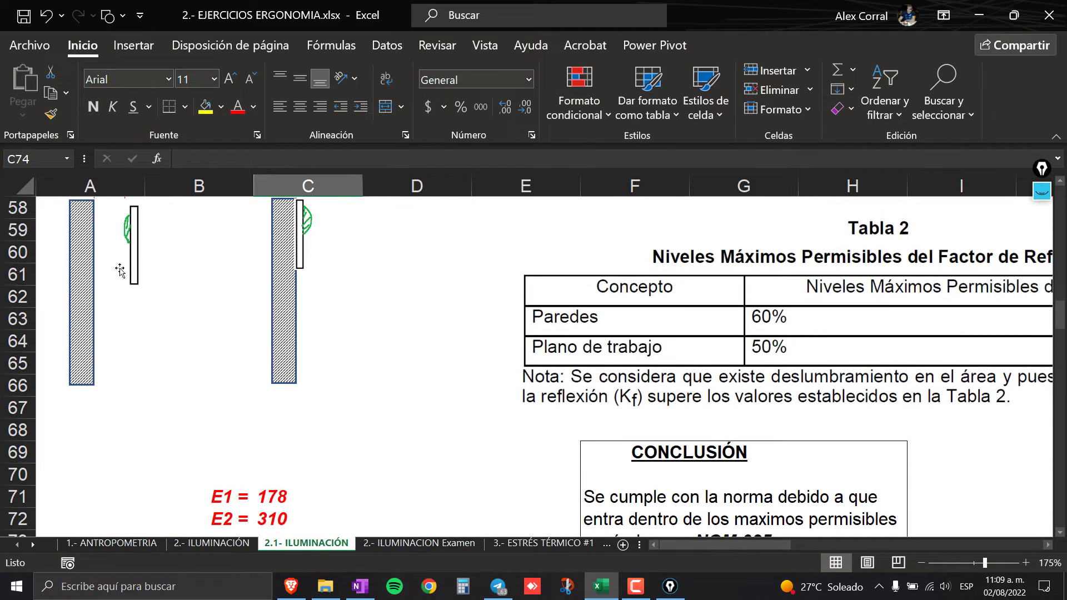
{"action": "scroll", "coordinate": [245, 431], "scroll_direction": "up", "scroll_amount": 2}
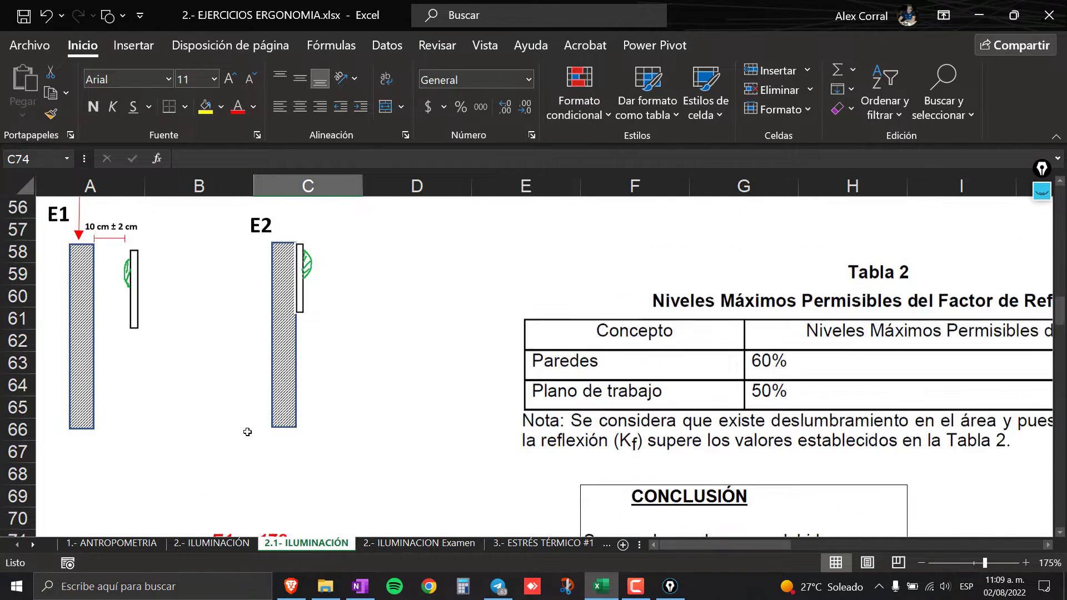
{"action": "scroll", "coordinate": [288, 363], "scroll_direction": "down", "scroll_amount": 1}
{"action": "scroll", "coordinate": [534, 421], "scroll_direction": "down", "scroll_amount": 1}
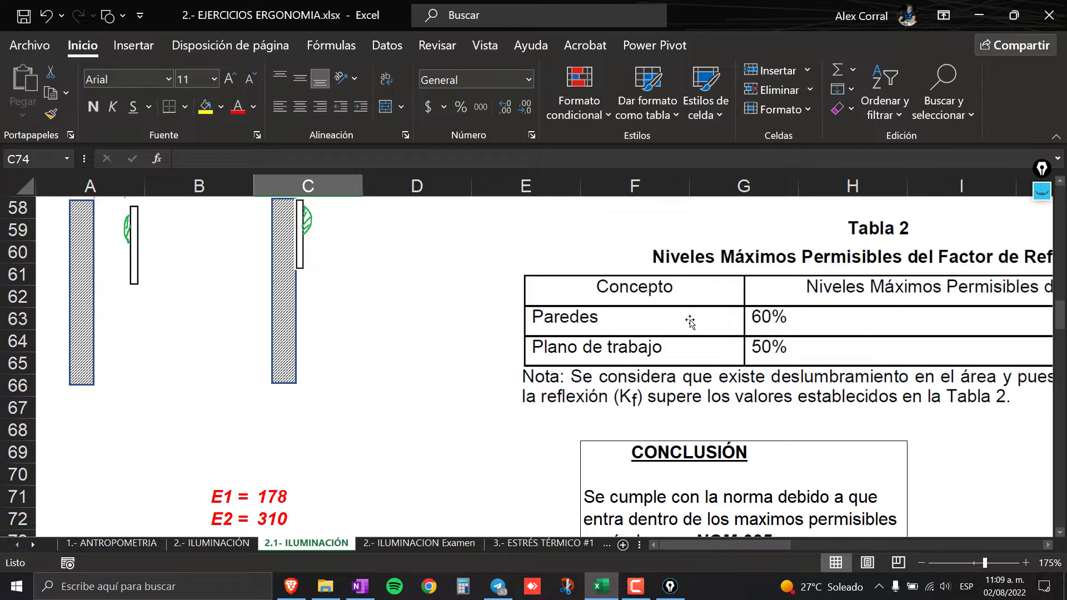
{"action": "scroll", "coordinate": [485, 435], "scroll_direction": "down", "scroll_amount": 2}
{"action": "scroll", "coordinate": [485, 435], "scroll_direction": "down", "scroll_amount": 2}
{"action": "key", "text": "Down"}
{"action": "key", "text": "Down"}
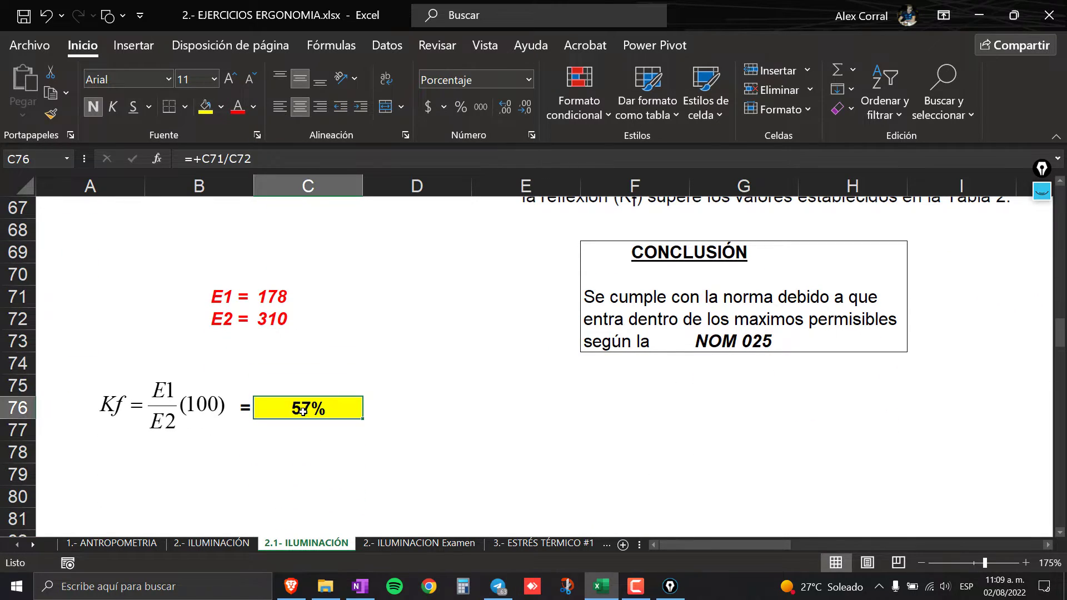
{"action": "scroll", "coordinate": [577, 450], "scroll_direction": "up", "scroll_amount": 4}
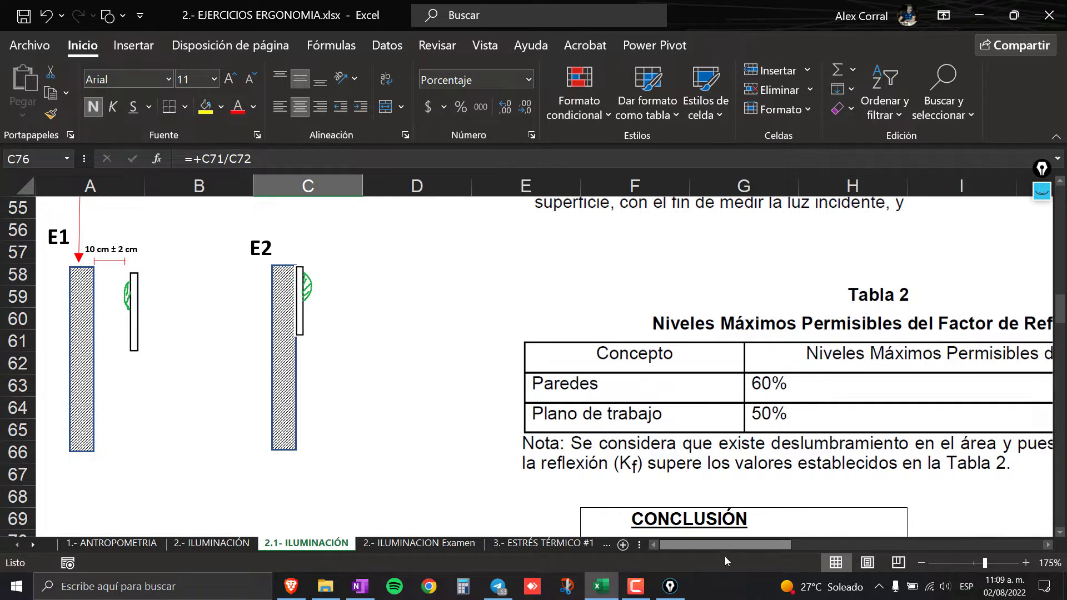
{"action": "left_click_drag", "start_coordinate": [732, 545], "coordinate": [750, 545]}
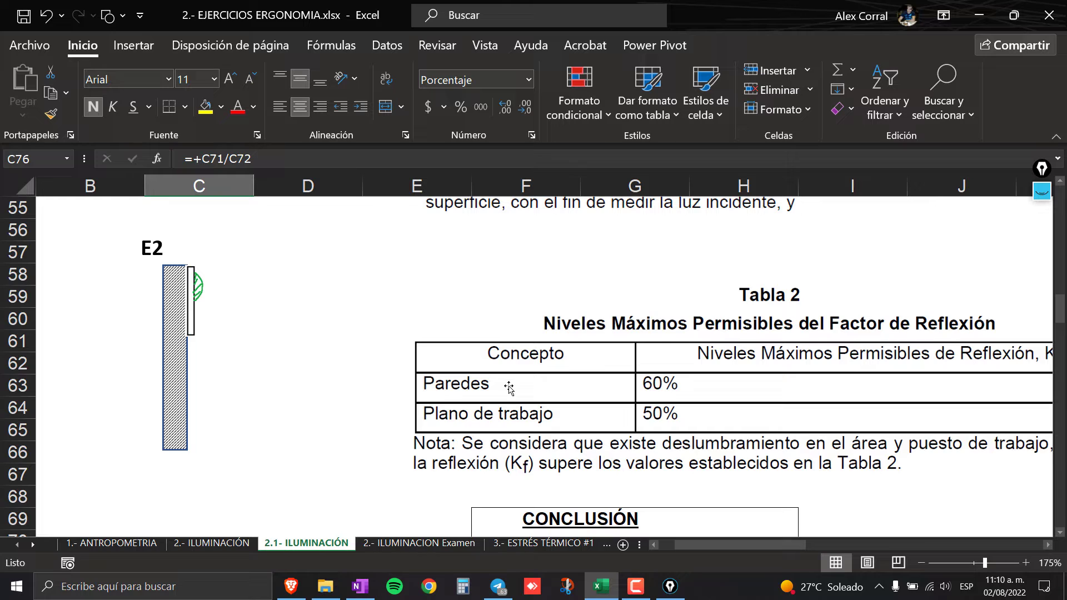
{"action": "scroll", "coordinate": [509, 387], "scroll_direction": "down", "scroll_amount": 2}
{"action": "scroll", "coordinate": [695, 328], "scroll_direction": "up", "scroll_amount": 1}
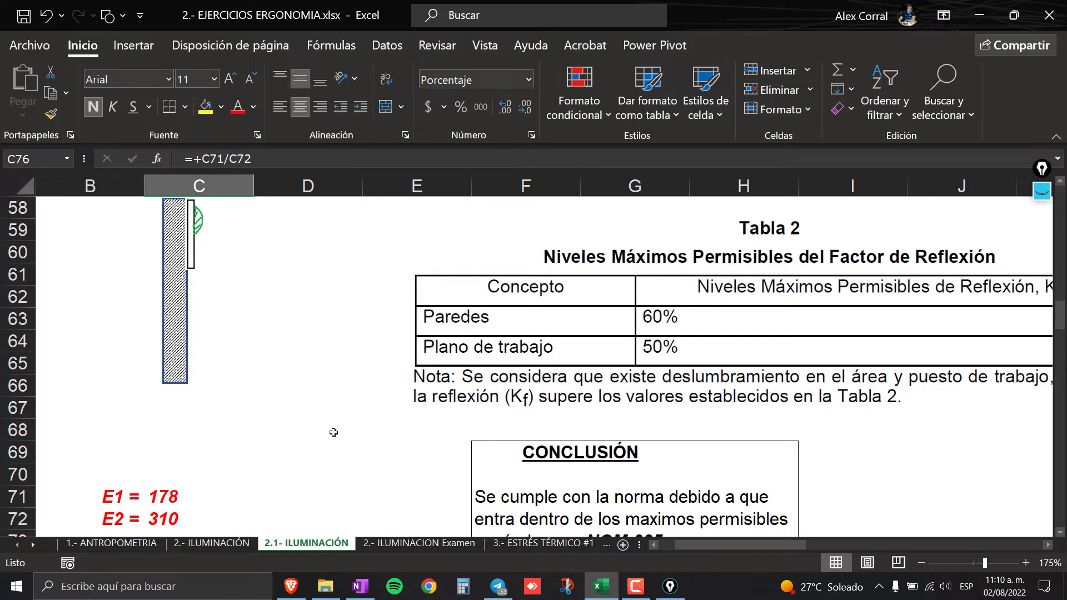
{"action": "scroll", "coordinate": [483, 321], "scroll_direction": "down", "scroll_amount": 1}
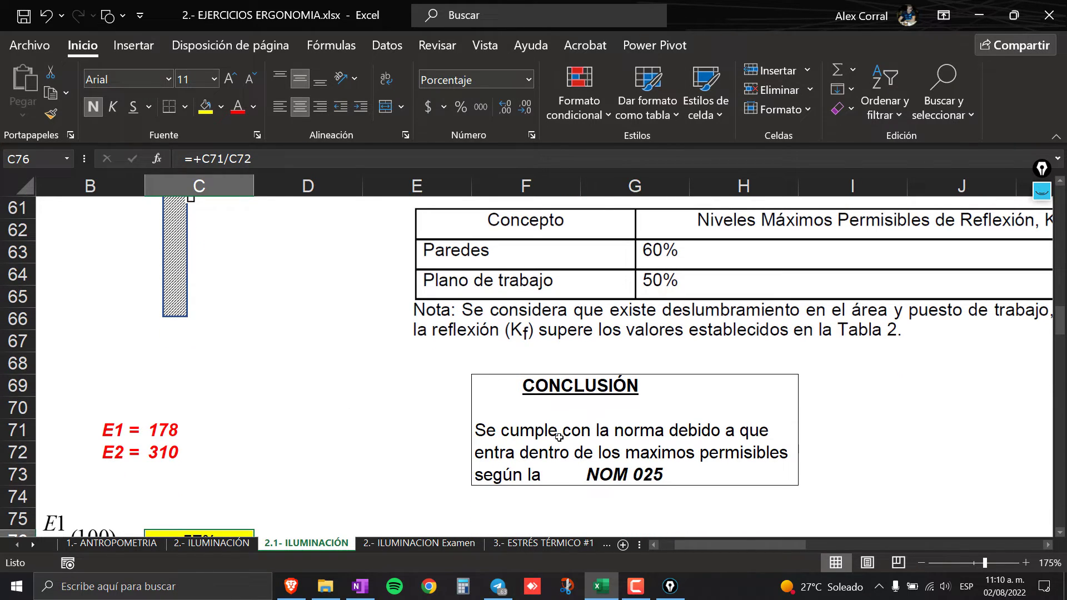
{"action": "scroll", "coordinate": [181, 520], "scroll_direction": "down", "scroll_amount": 1}
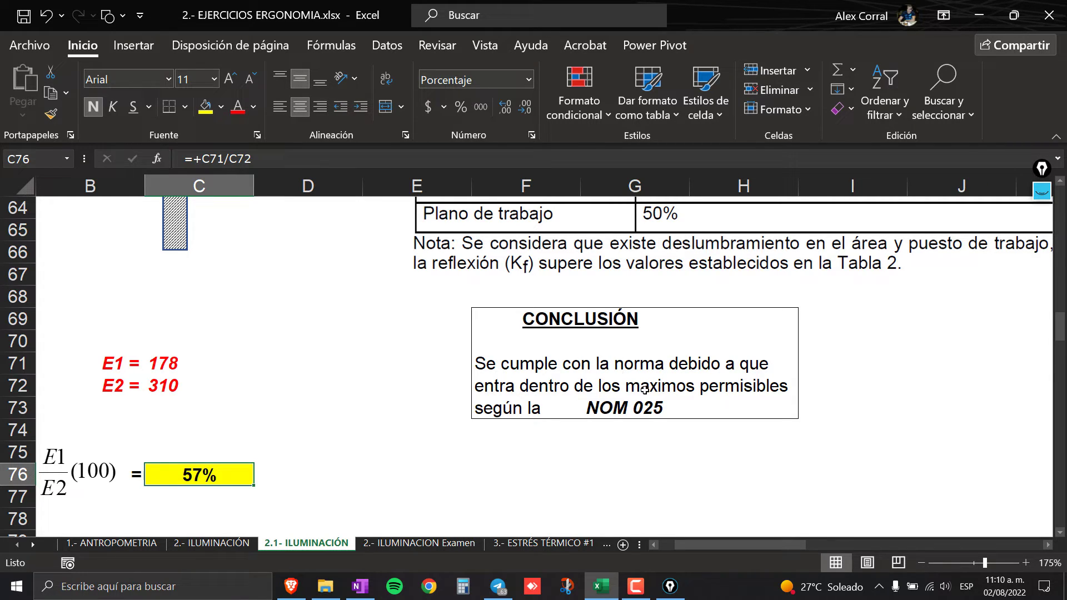
{"action": "scroll", "coordinate": [628, 431], "scroll_direction": "up", "scroll_amount": 1}
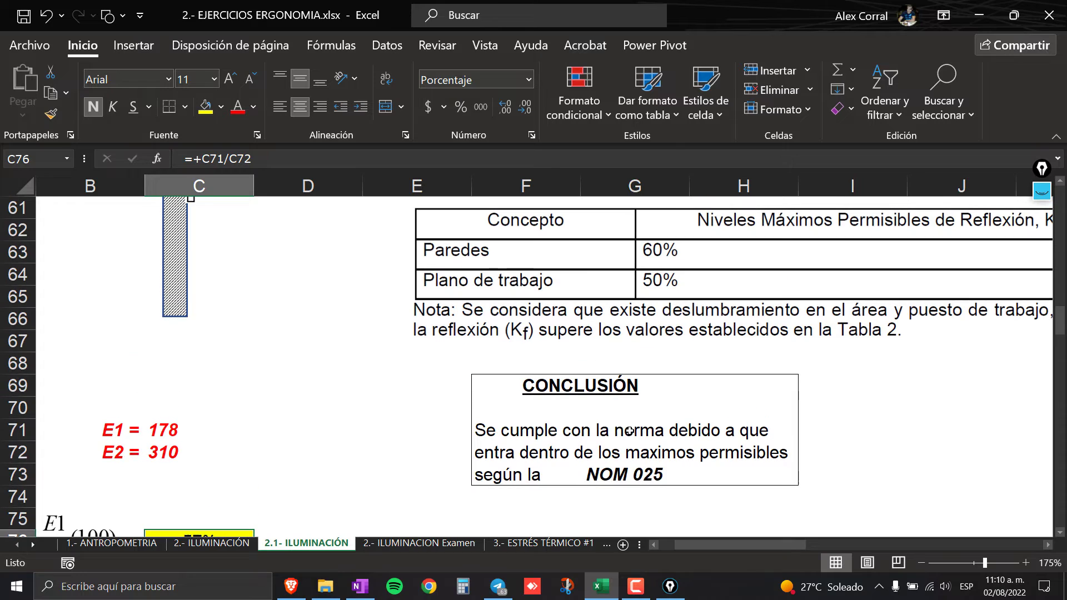
{"action": "scroll", "coordinate": [626, 435], "scroll_direction": "up", "scroll_amount": 1}
{"action": "left_click", "coordinate": [524, 350]}
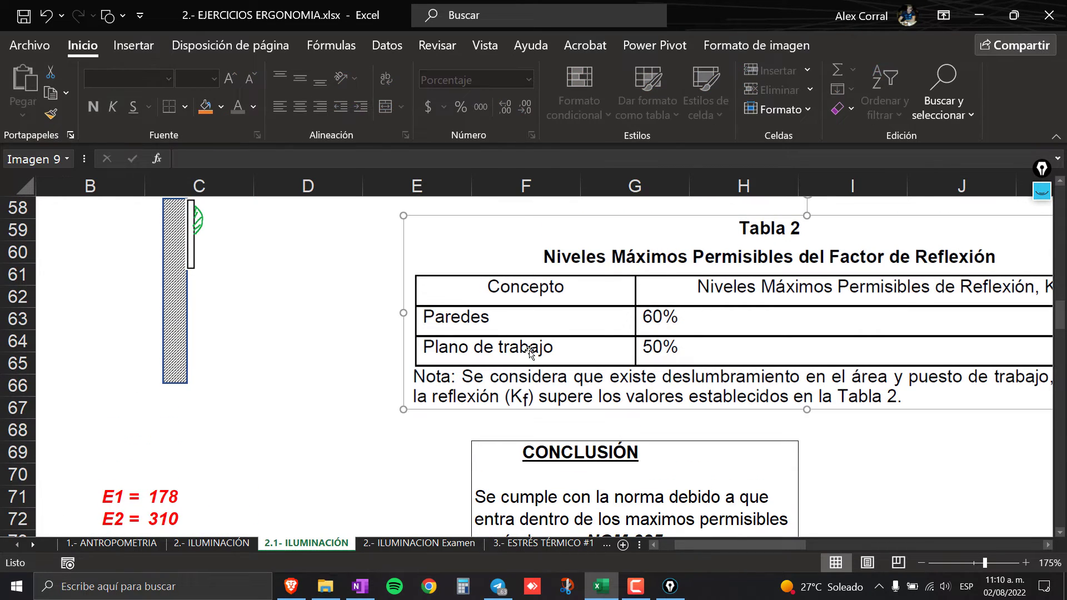
{"action": "left_click", "coordinate": [361, 381]}
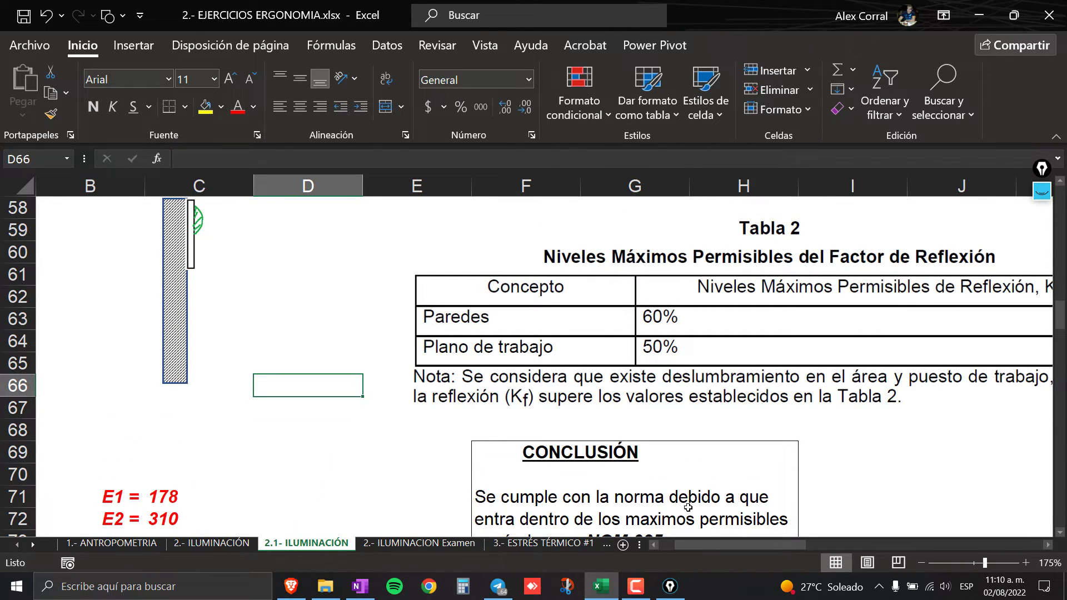
{"action": "scroll", "coordinate": [319, 471], "scroll_direction": "down", "scroll_amount": 1}
{"action": "scroll", "coordinate": [319, 471], "scroll_direction": "down", "scroll_amount": 1}
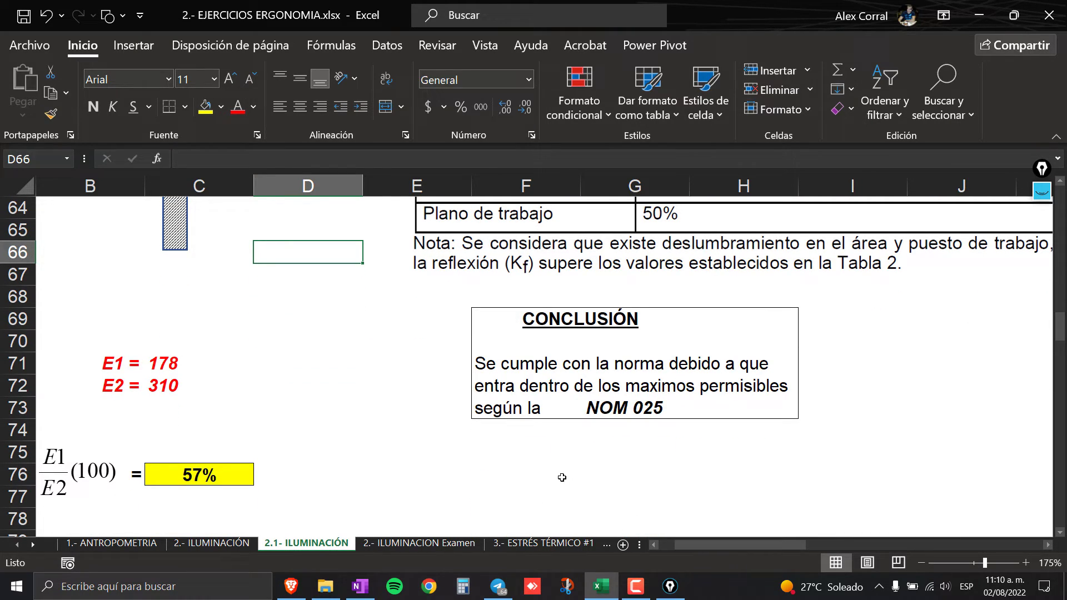
{"action": "scroll", "coordinate": [565, 476], "scroll_direction": "up", "scroll_amount": 2}
{"action": "scroll", "coordinate": [680, 544], "scroll_direction": "left", "scroll_amount": 1}
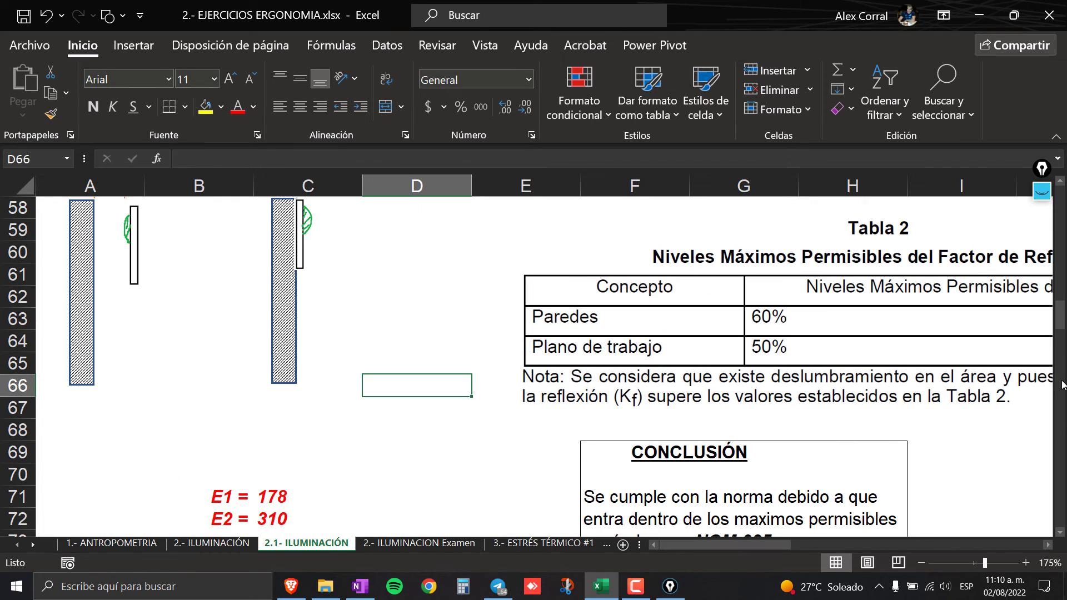
{"action": "left_click_drag", "start_coordinate": [1058, 307], "coordinate": [1059, 192]}
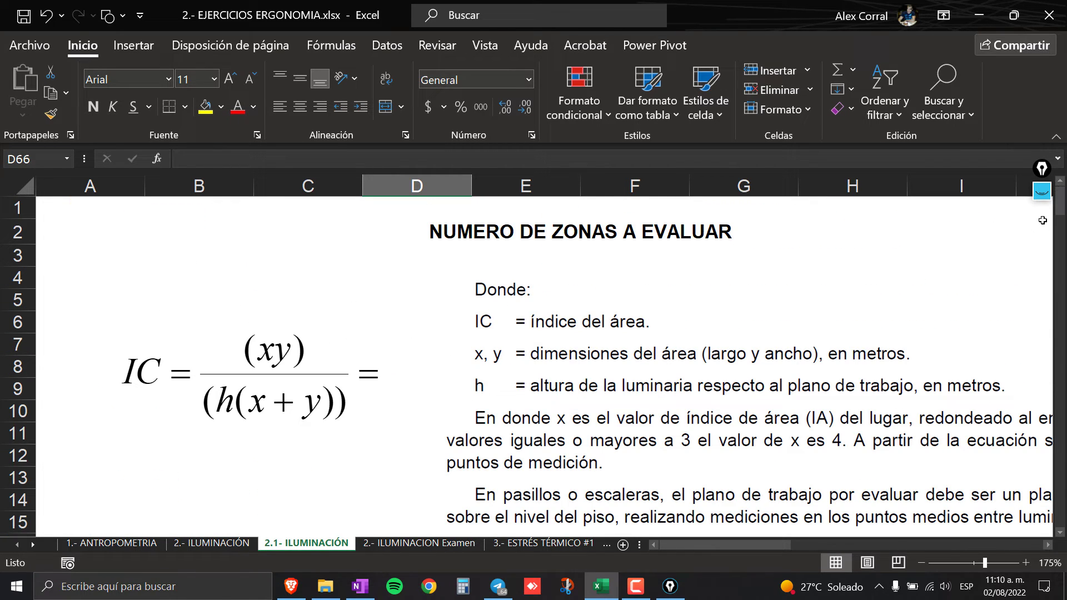